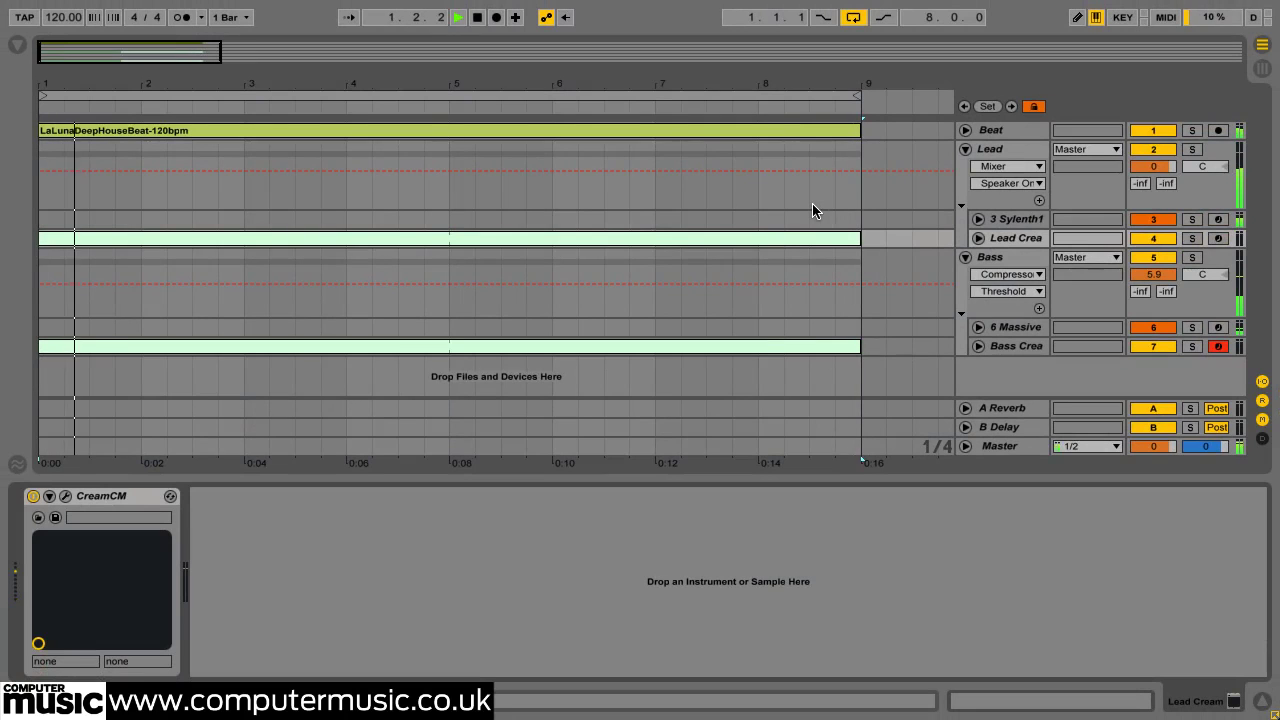
- Open the Lead Cream and Bass Cream MIDI clips to examine their notes
{"action": "left_click", "coordinate": [688, 241]}
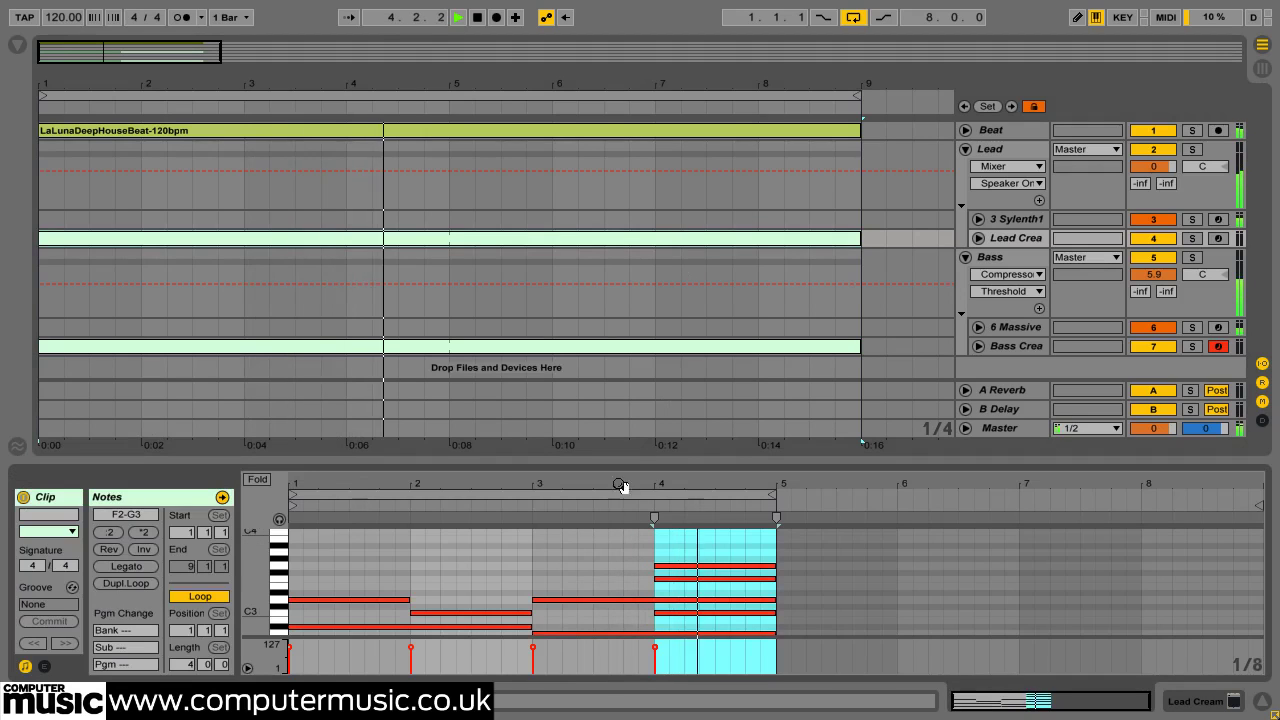
{"action": "left_click", "coordinate": [595, 348]}
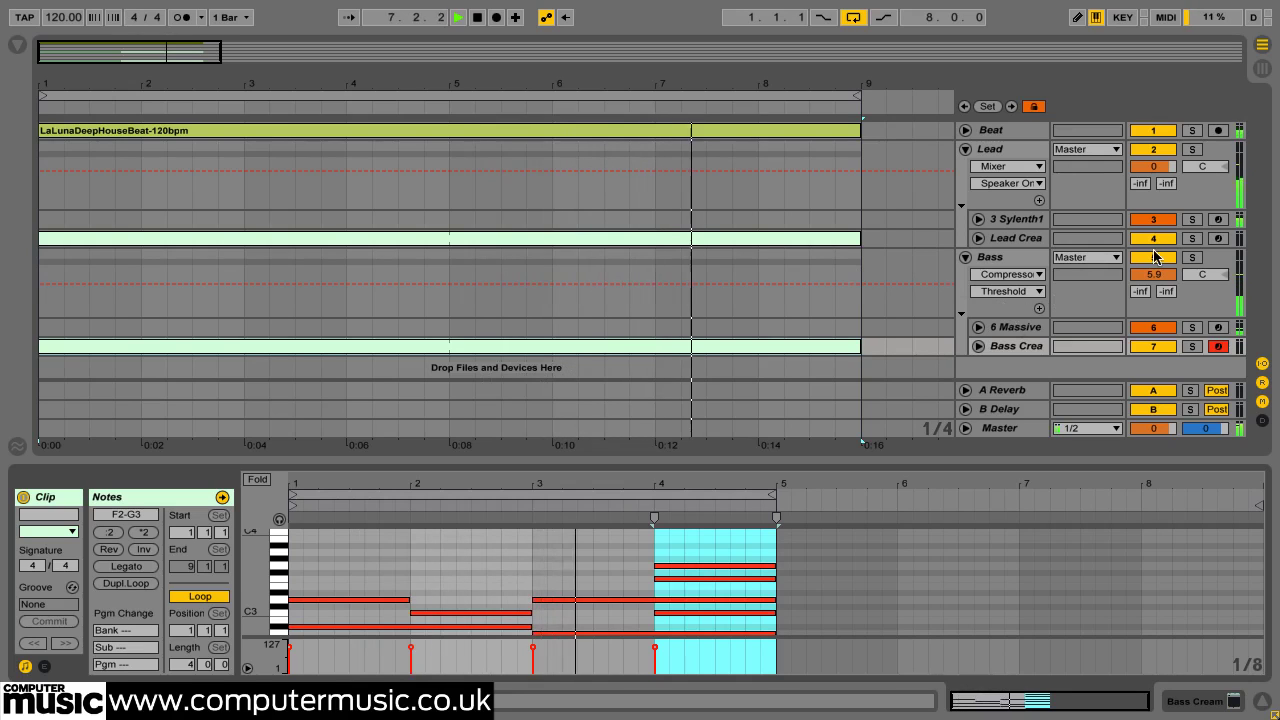
- Solo the Bass group and inspect the Massive patch on its synth track
{"action": "left_click", "coordinate": [1192, 258]}
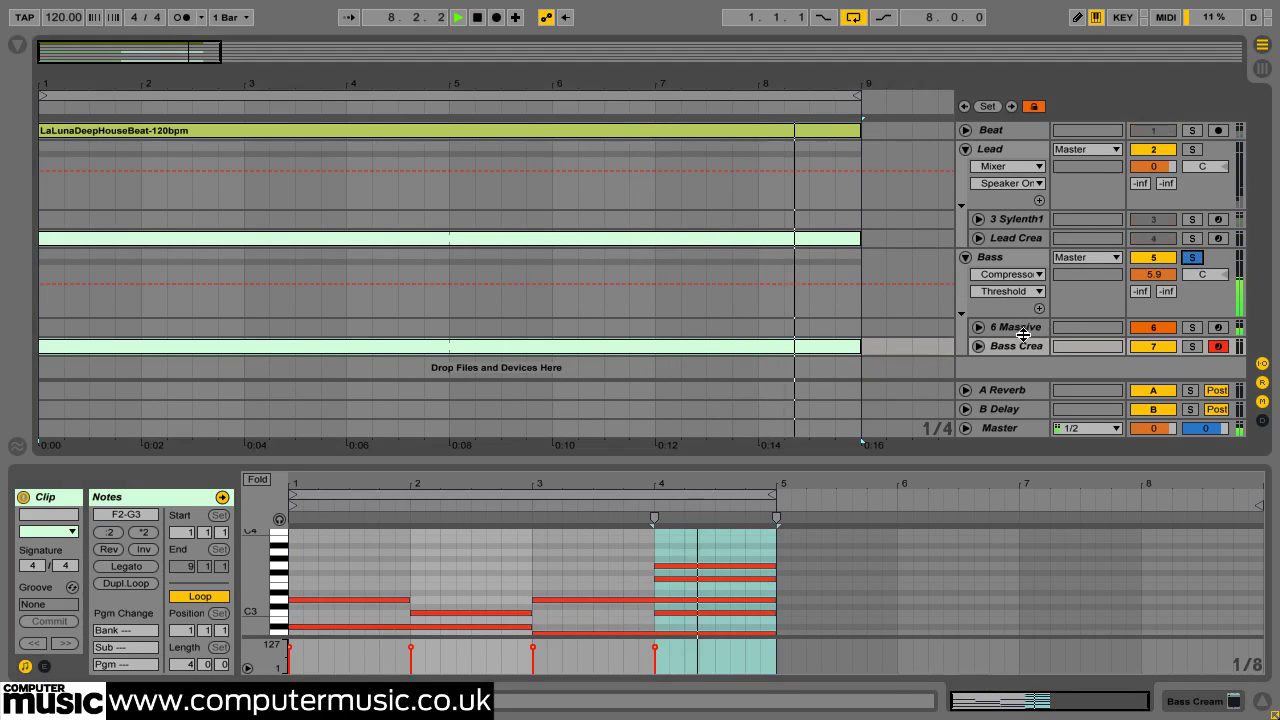
{"action": "left_click", "coordinate": [1005, 327]}
{"action": "left_click", "coordinate": [65, 496]}
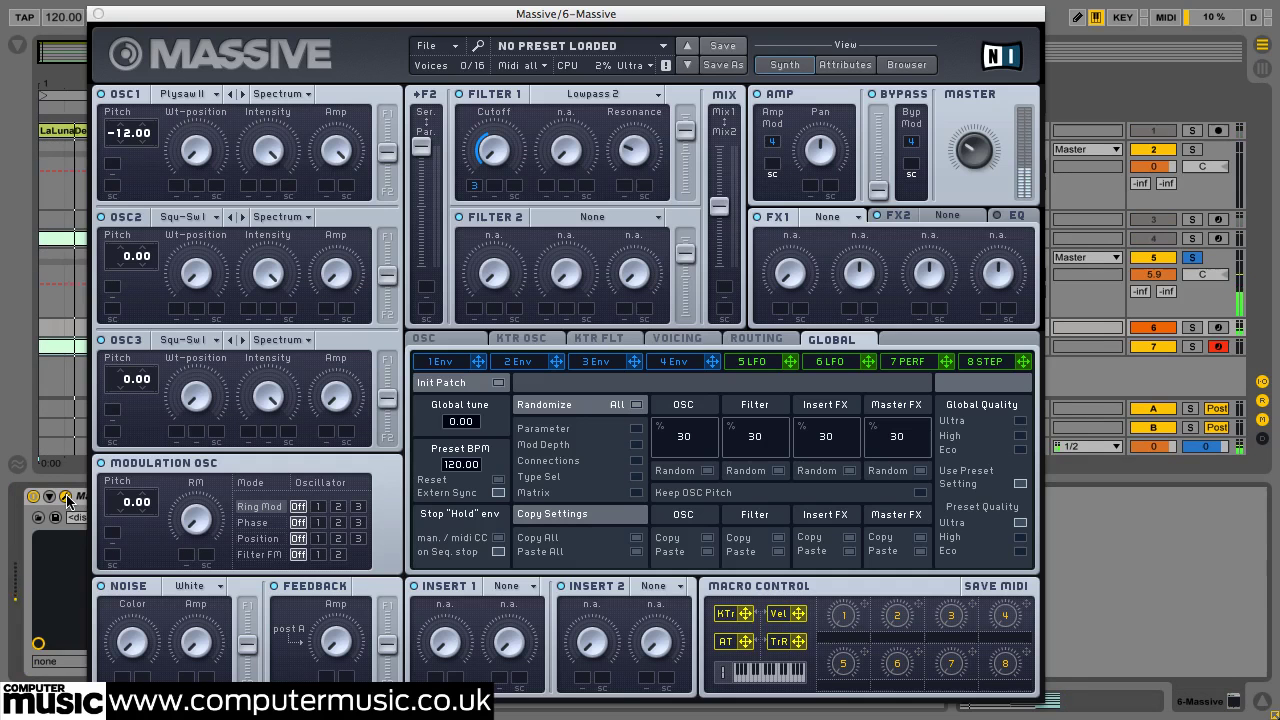
{"action": "left_click", "coordinate": [98, 14]}
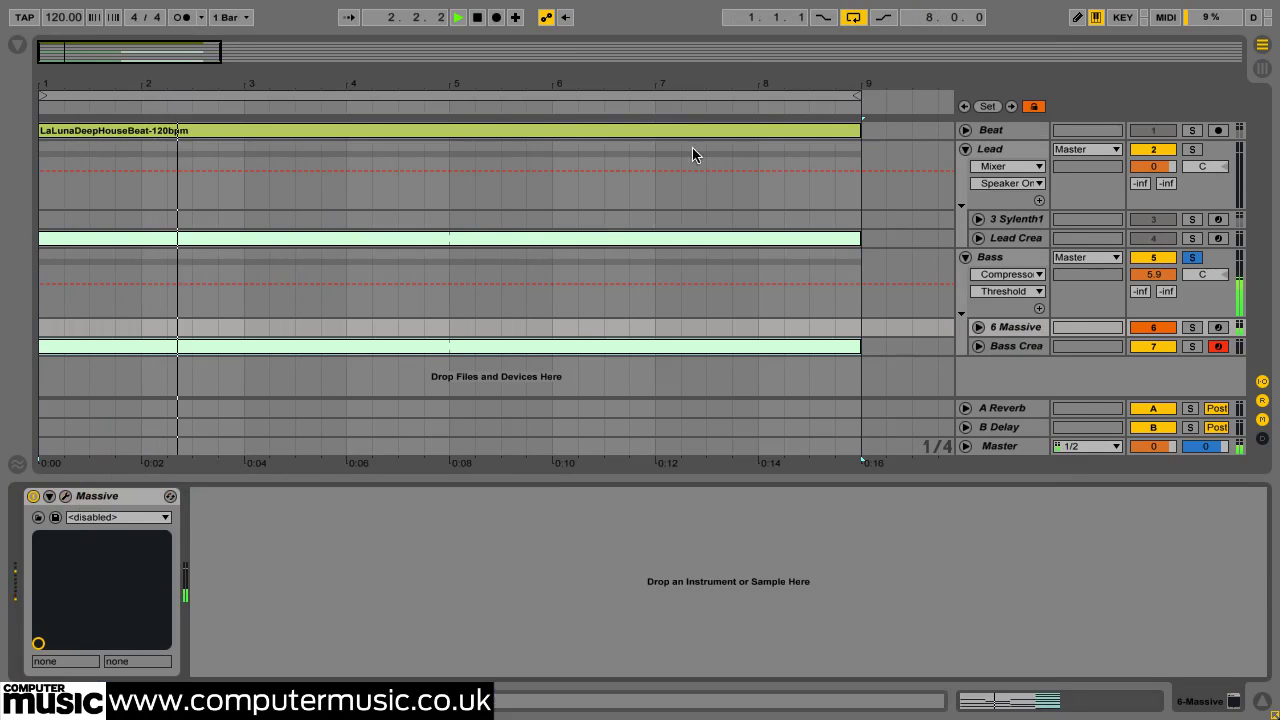
- Solo the Lead group instead and inspect the Sylenth1 patch on its synth track
{"action": "left_click", "coordinate": [1192, 150]}
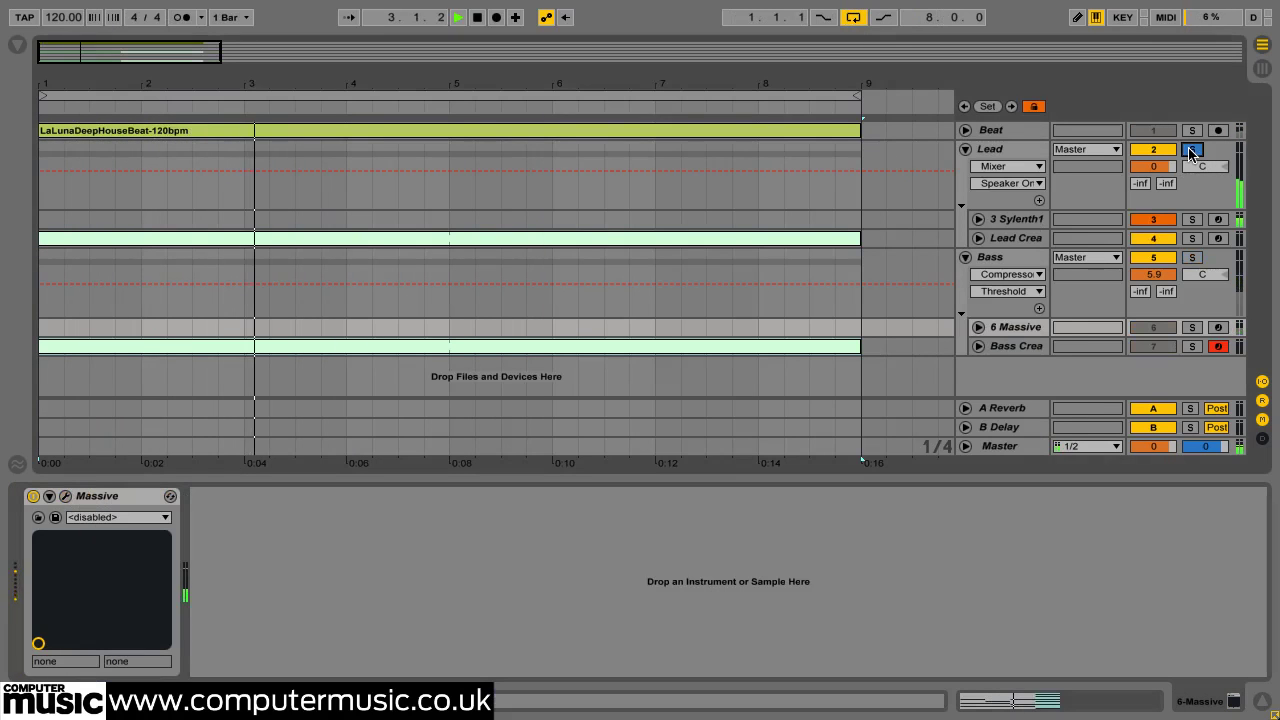
{"action": "left_click", "coordinate": [1014, 218]}
{"action": "left_click", "coordinate": [66, 497]}
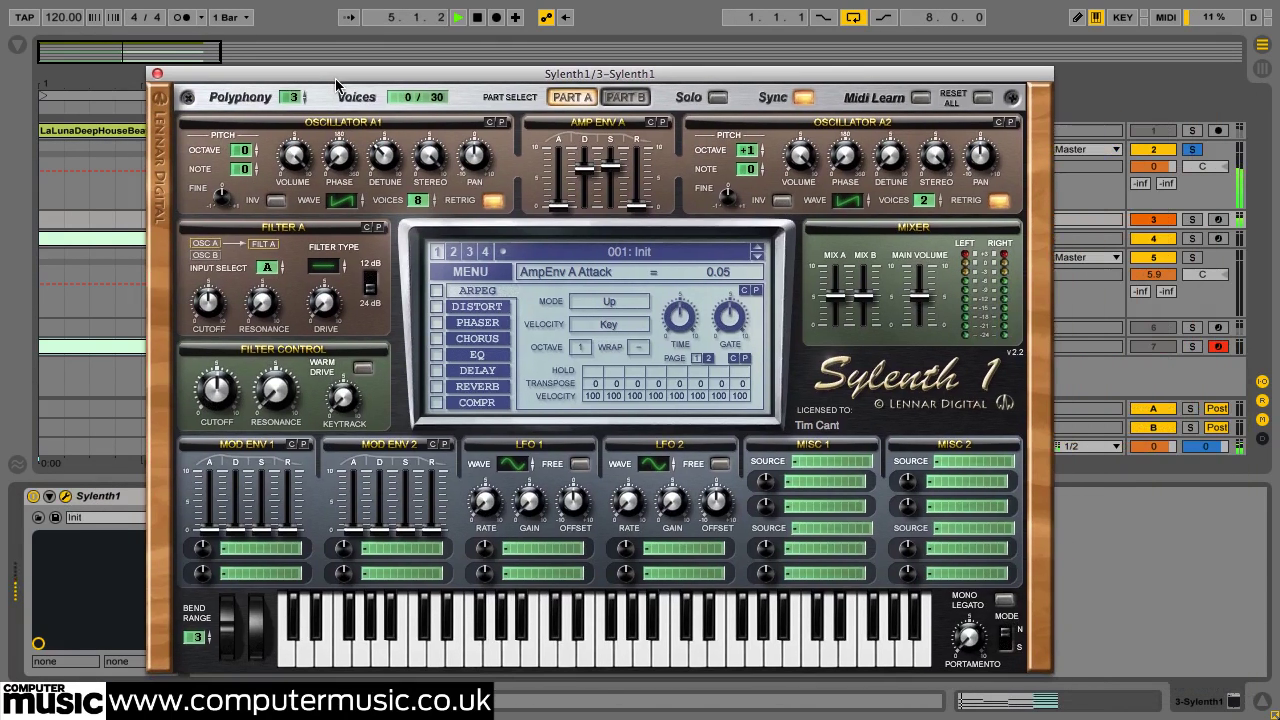
{"action": "left_click_drag", "start_coordinate": [336, 79], "coordinate": [334, 79]}
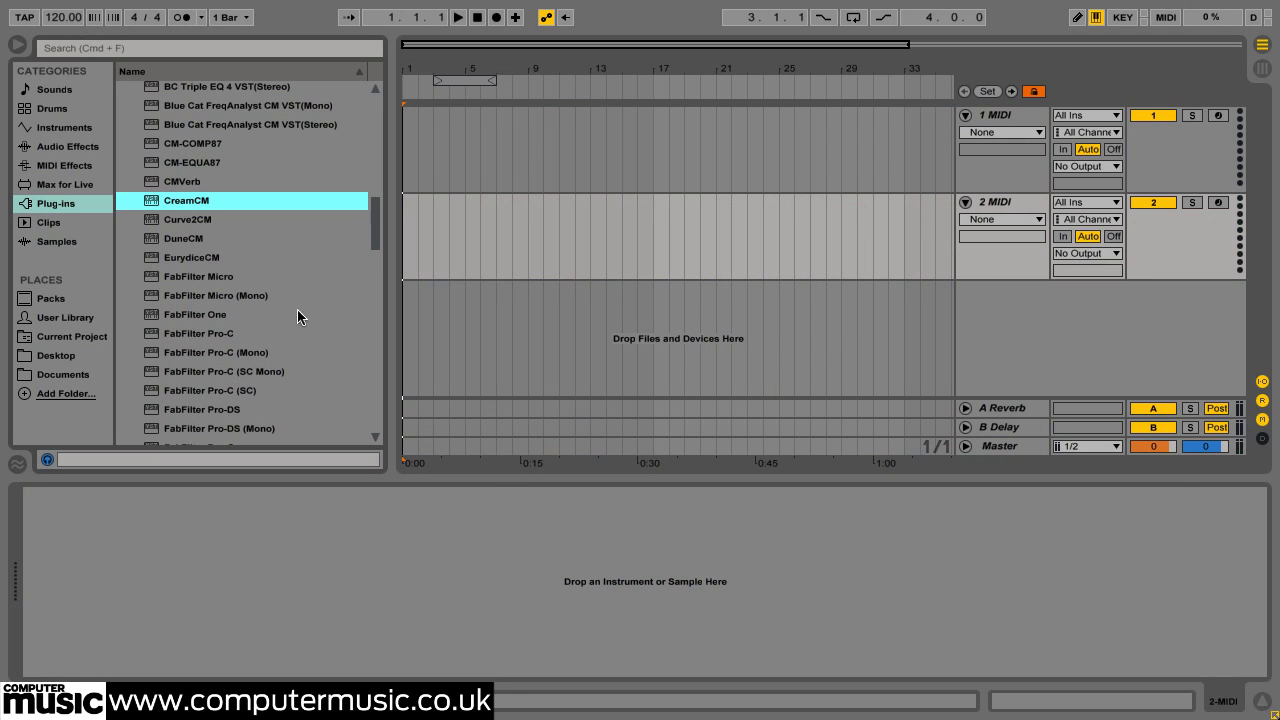
- Load the DuneCM plug-in onto the first MIDI track and CreamCM onto the second, closing both editors
{"action": "left_click", "coordinate": [224, 238]}
{"action": "left_click_drag", "start_coordinate": [515, 172], "coordinate": [515, 172]}
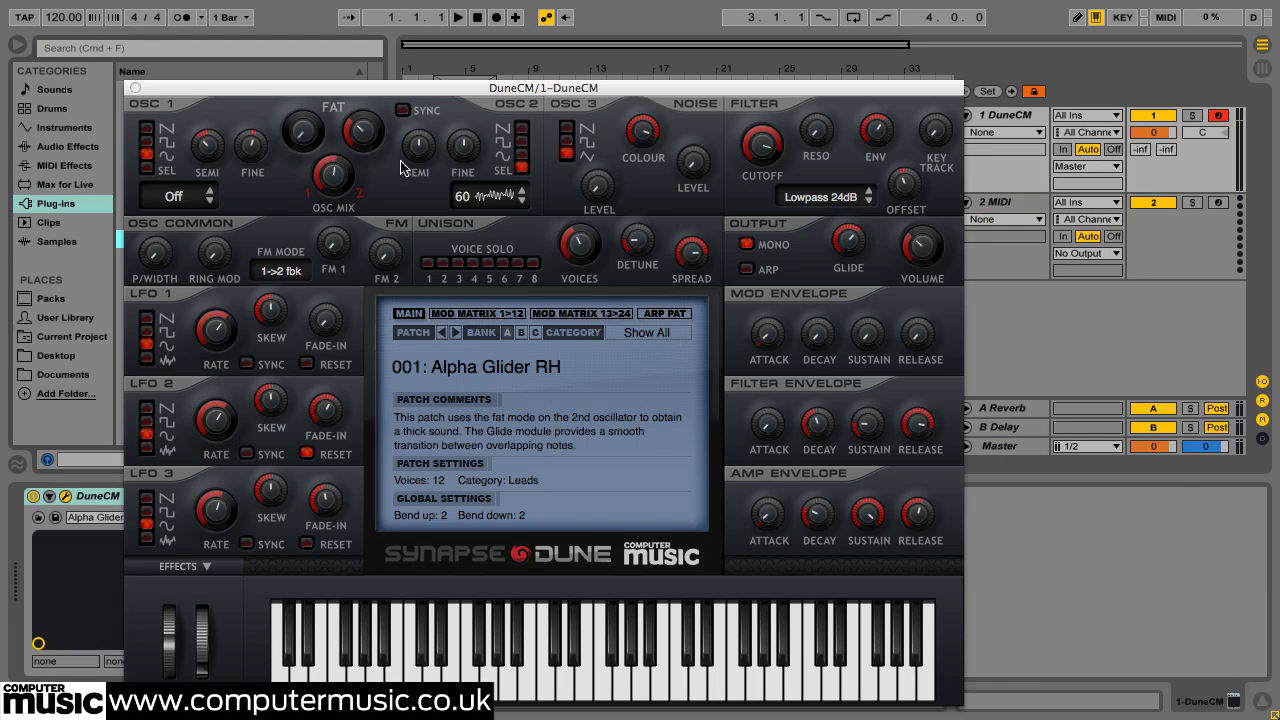
{"action": "left_click", "coordinate": [136, 88]}
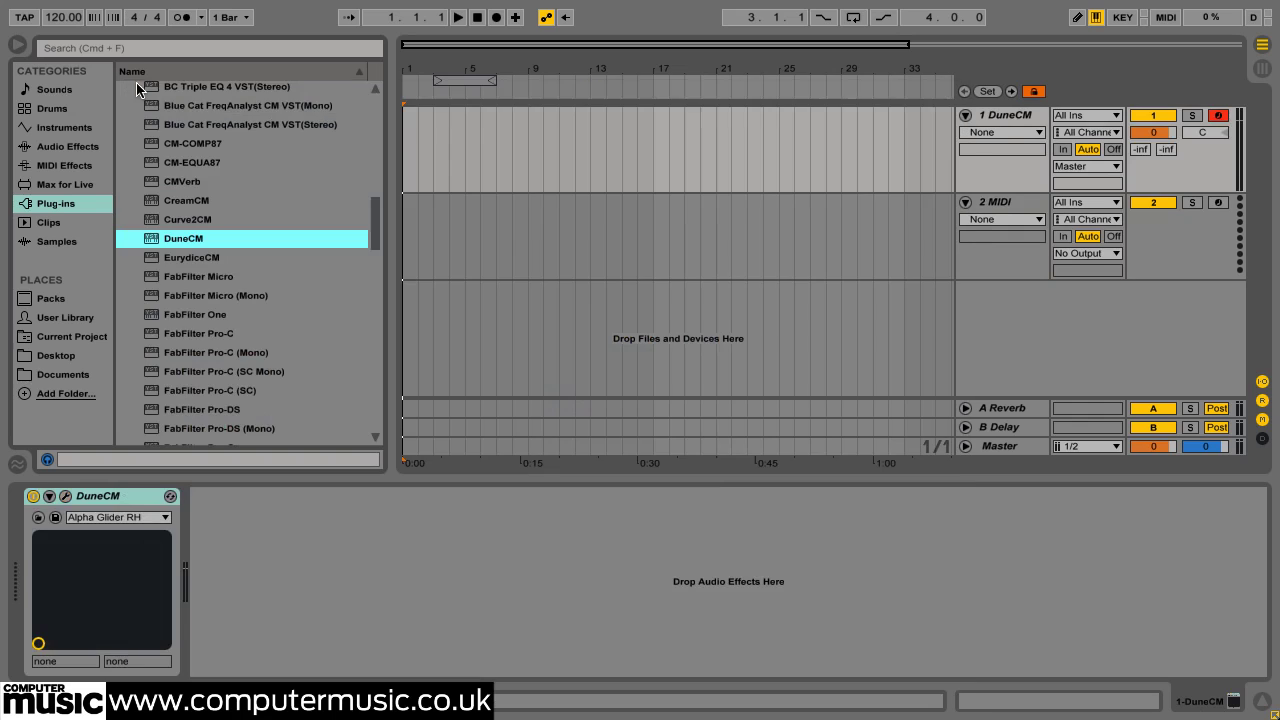
{"action": "left_click", "coordinate": [187, 201]}
{"action": "left_click_drag", "start_coordinate": [474, 246], "coordinate": [475, 249]}
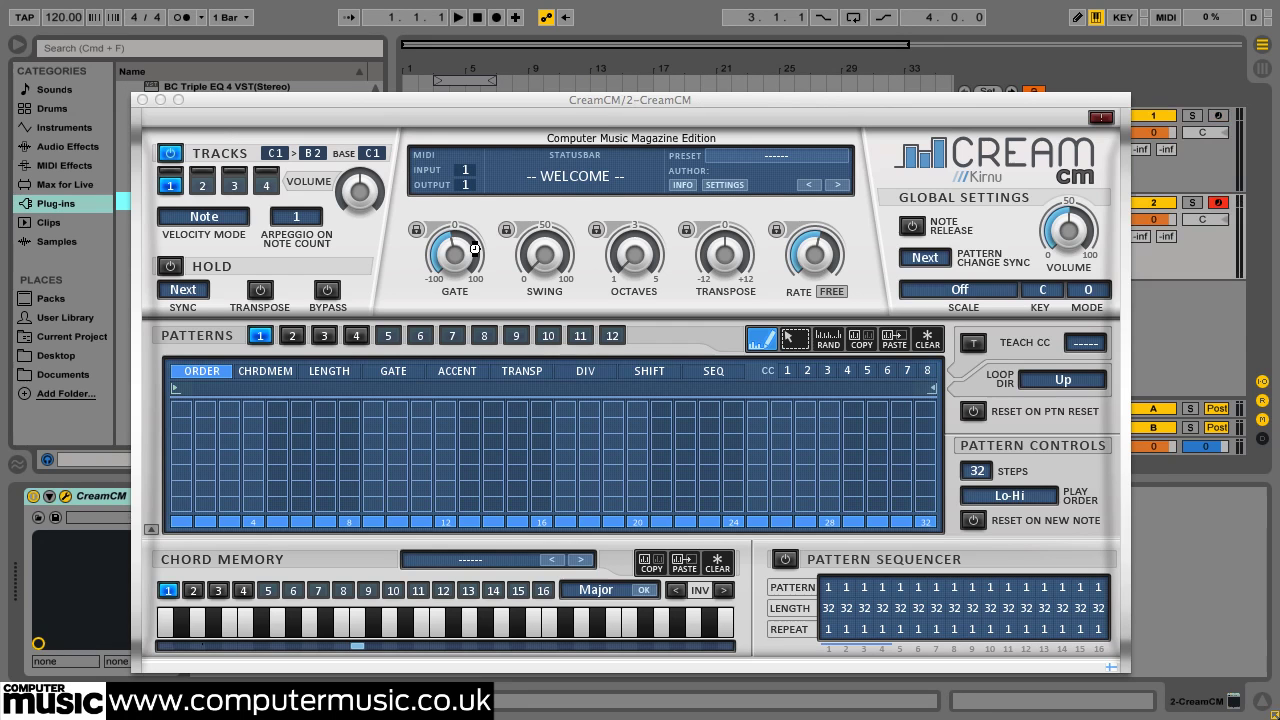
{"action": "left_click", "coordinate": [141, 99]}
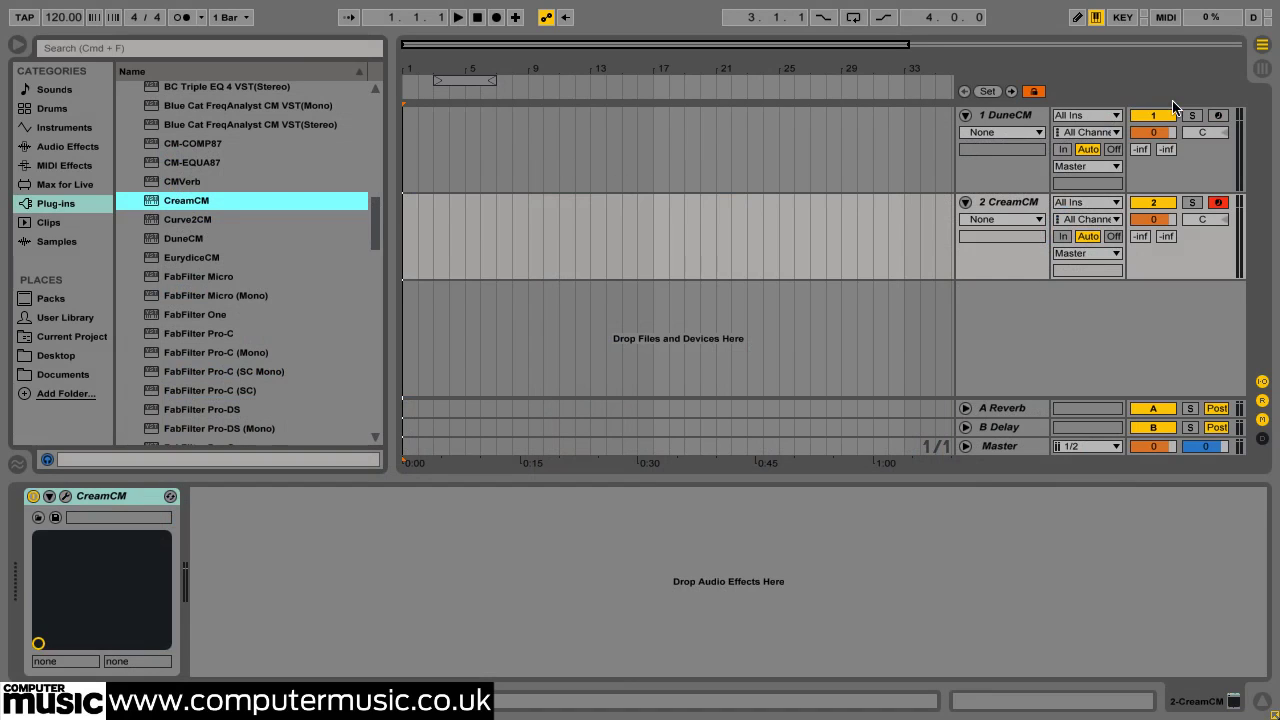
- Arm the DuneCM track and load 001: Init Patch in the DuneCM editor
{"action": "left_click", "coordinate": [1216, 117]}
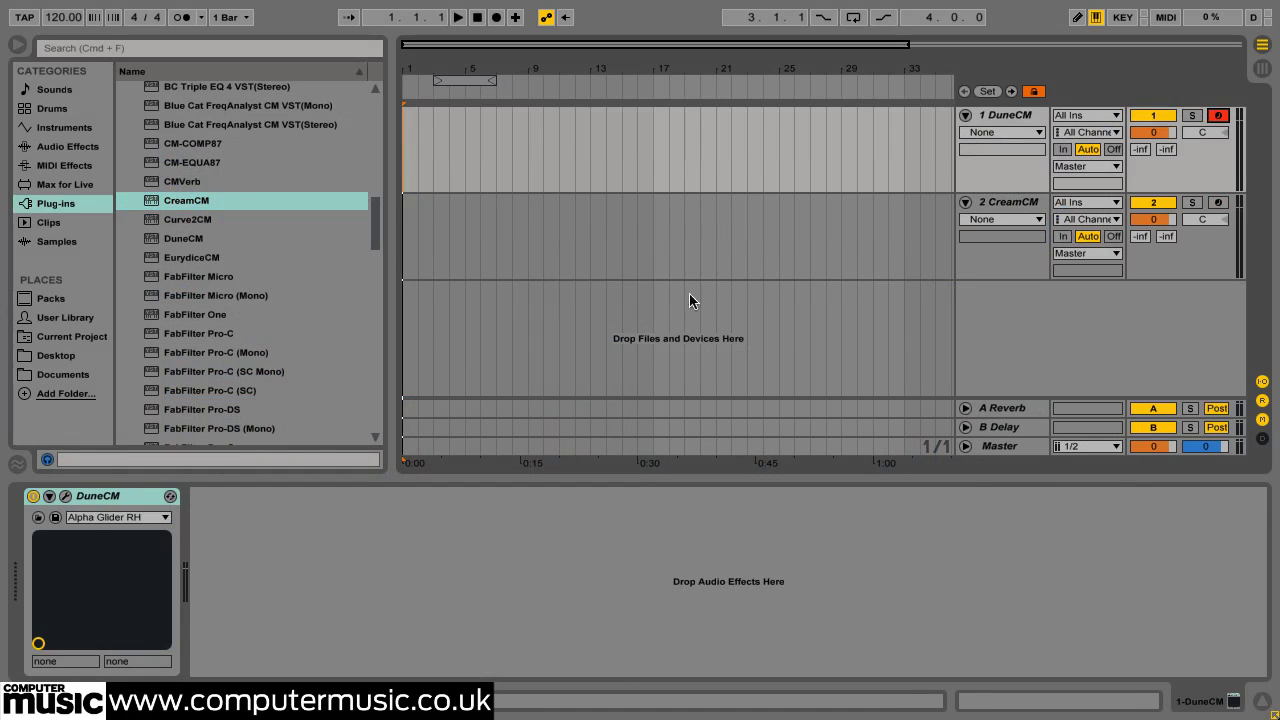
{"action": "left_click", "coordinate": [64, 497]}
{"action": "left_click", "coordinate": [617, 322]}
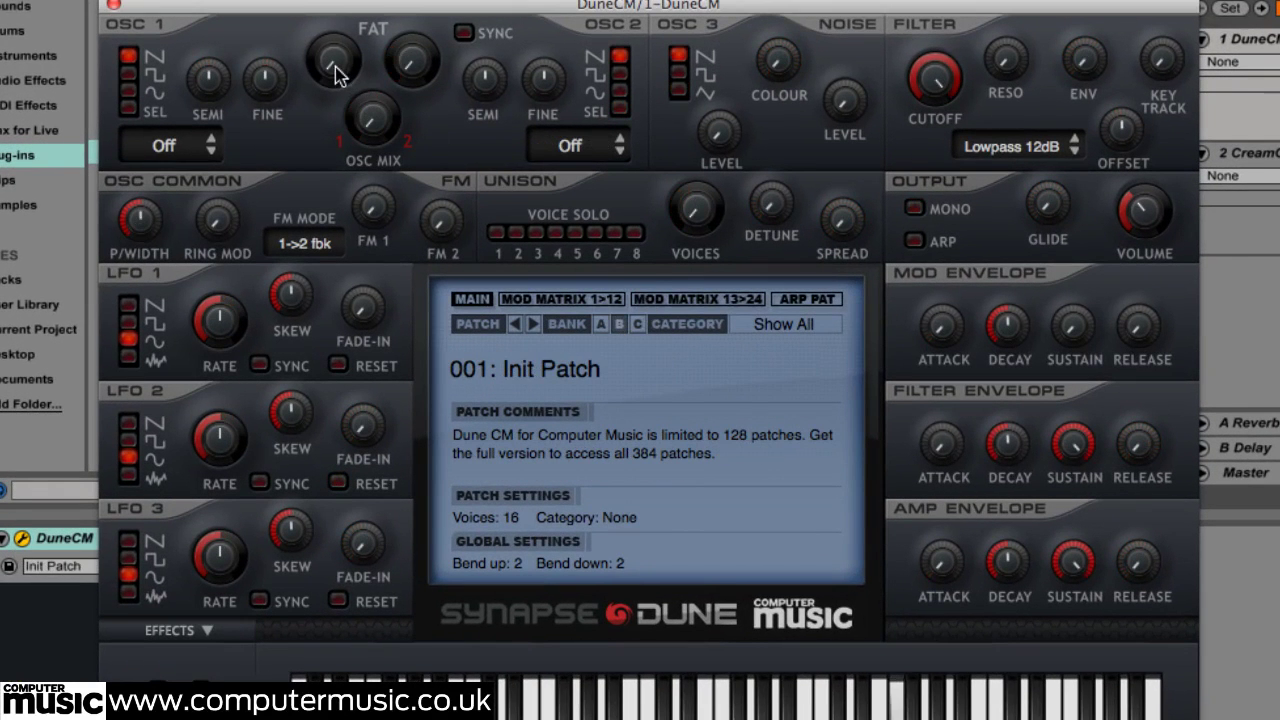
- In DuneCM, raise the first oscillator's Fat amount and lower the output volume and filter cutoff
{"action": "left_click_drag", "start_coordinate": [335, 67], "coordinate": [335, 38]}
{"action": "left_click_drag", "start_coordinate": [1144, 203], "coordinate": [1145, 237]}
{"action": "left_click_drag", "start_coordinate": [930, 84], "coordinate": [934, 110]}
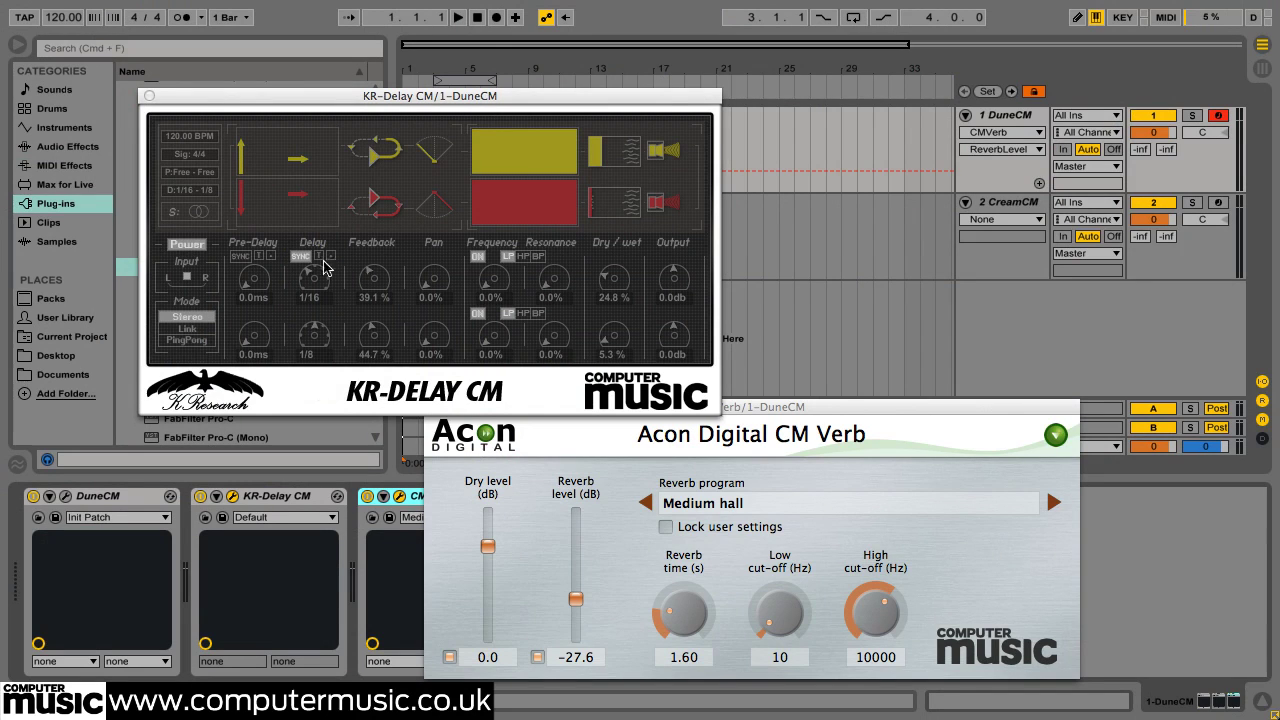
{"action": "left_click_drag", "start_coordinate": [295, 112], "coordinate": [375, 48]}
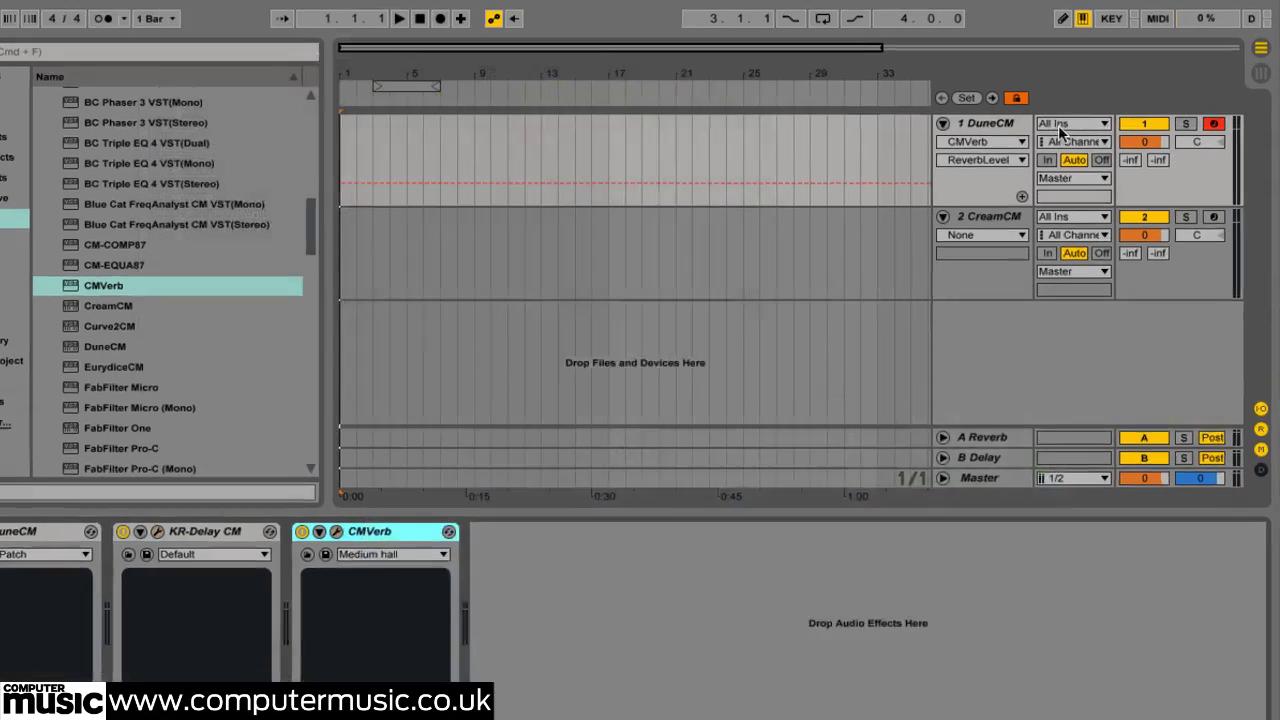
- Set the DuneCM track's MIDI input to the CreamCM plug-in on 2-CreamCM, with monitoring set to In
{"action": "left_click", "coordinate": [1074, 115]}
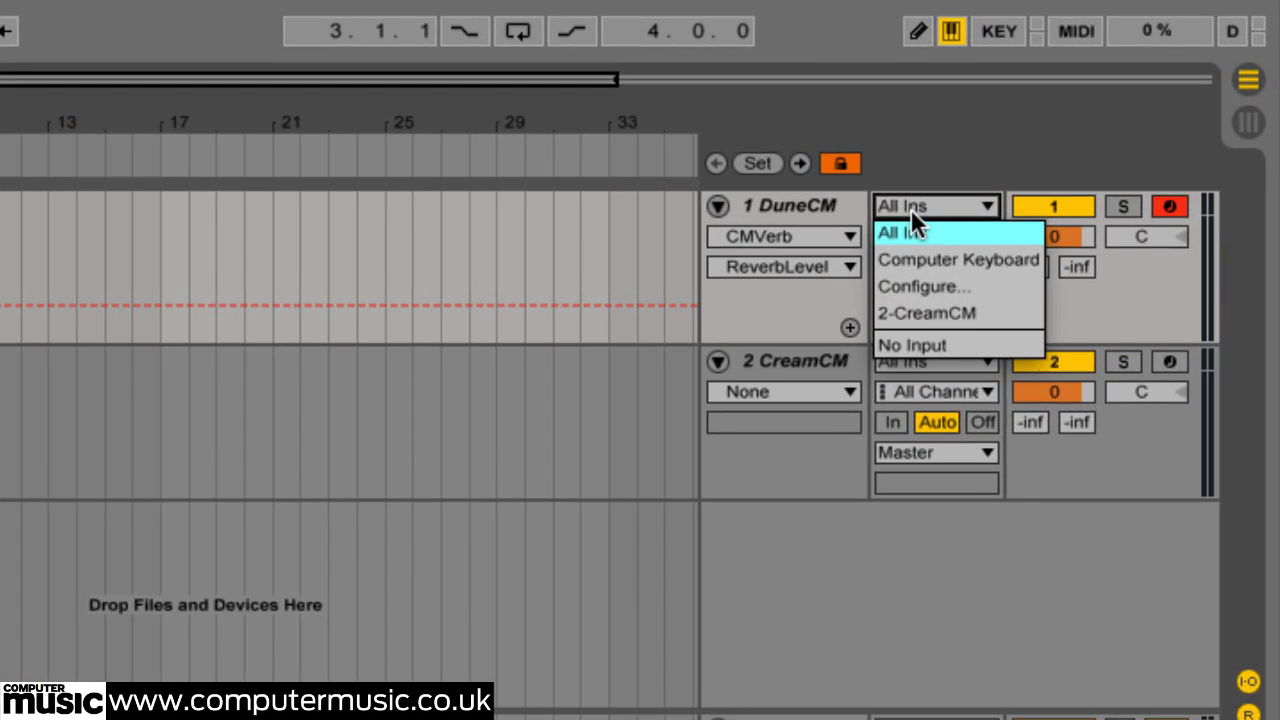
{"action": "left_click", "coordinate": [918, 308]}
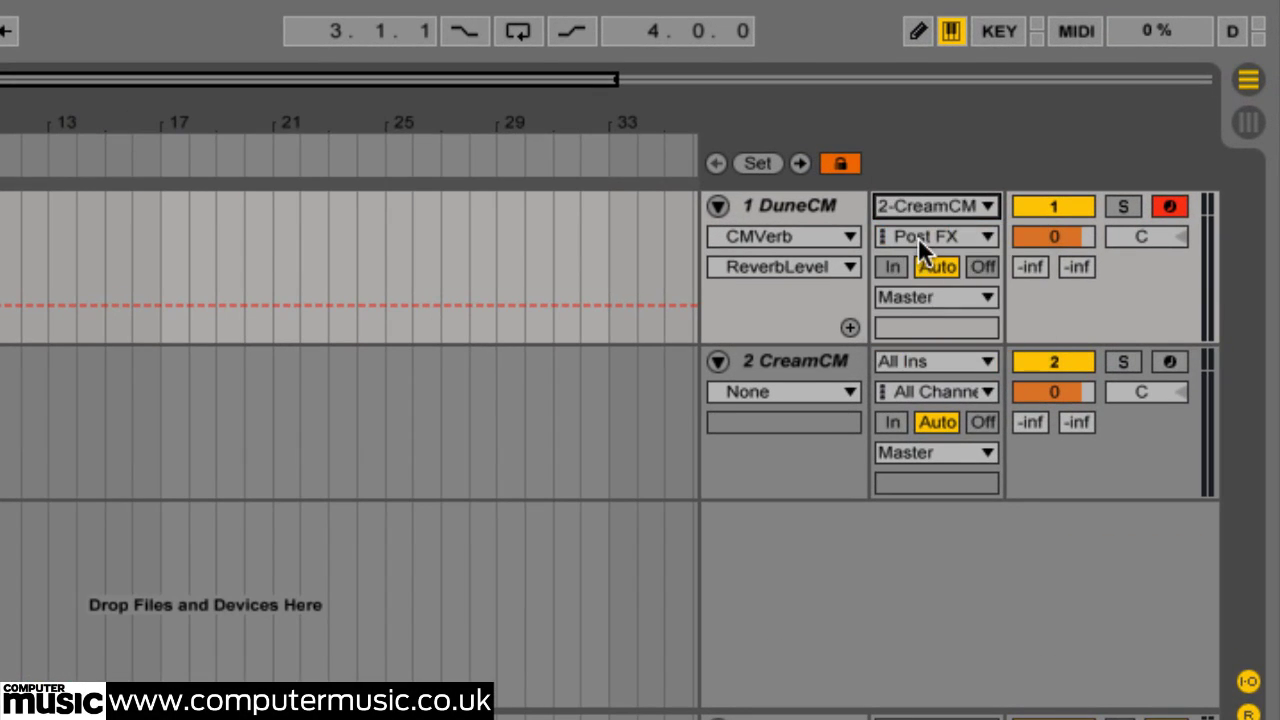
{"action": "left_click", "coordinate": [918, 237]}
{"action": "left_click", "coordinate": [916, 323]}
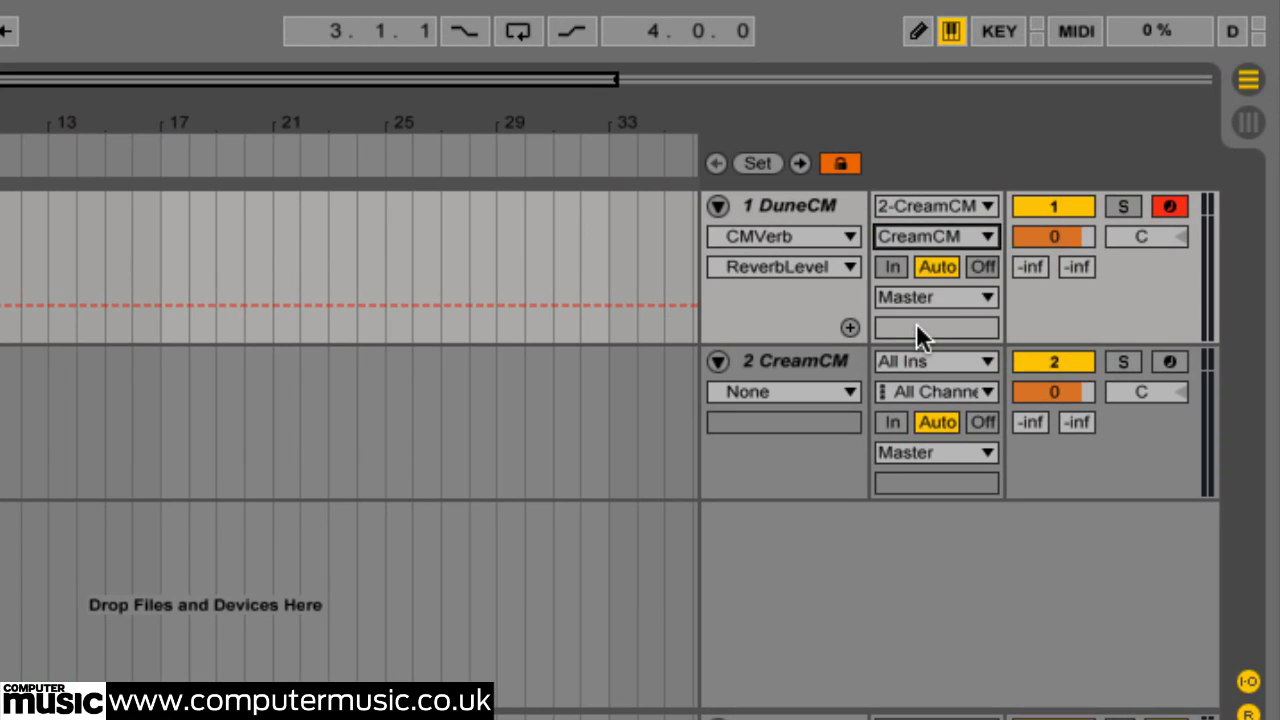
{"action": "left_click", "coordinate": [891, 266]}
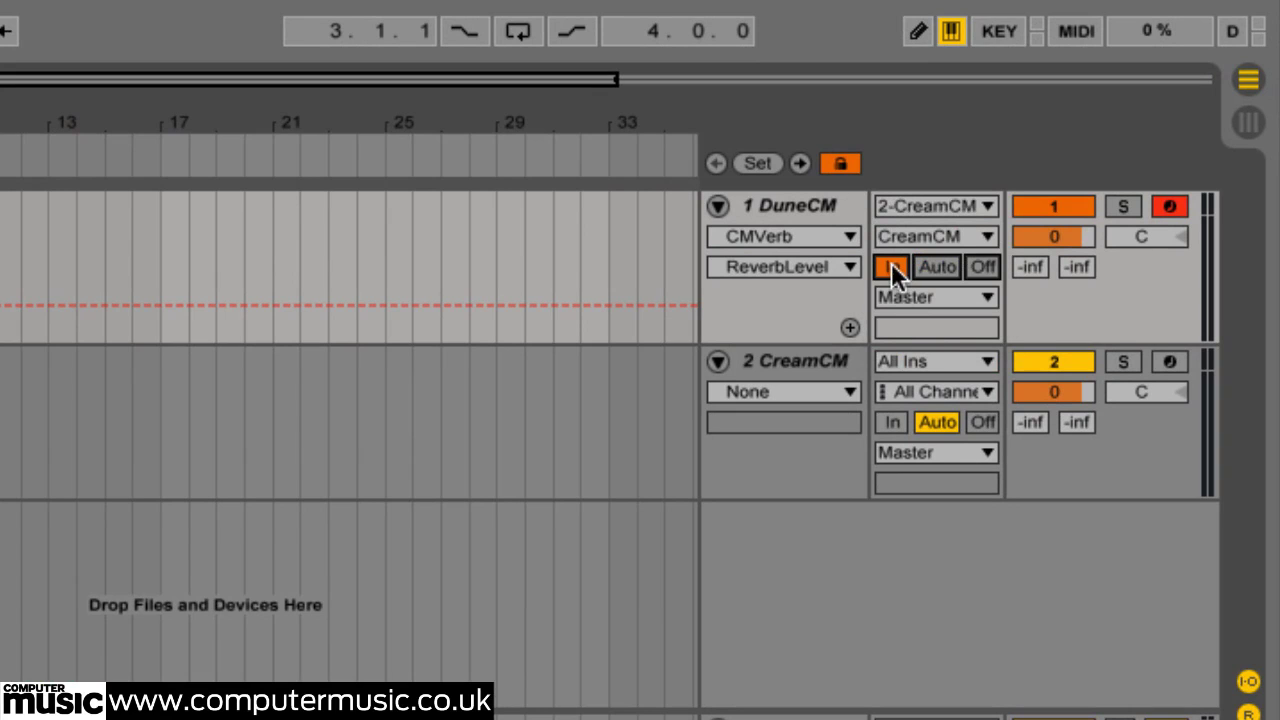
- Arm the CreamCM track and extend the upper limit of Cream's track 1 note range to C9
{"action": "left_click", "coordinate": [1170, 361]}
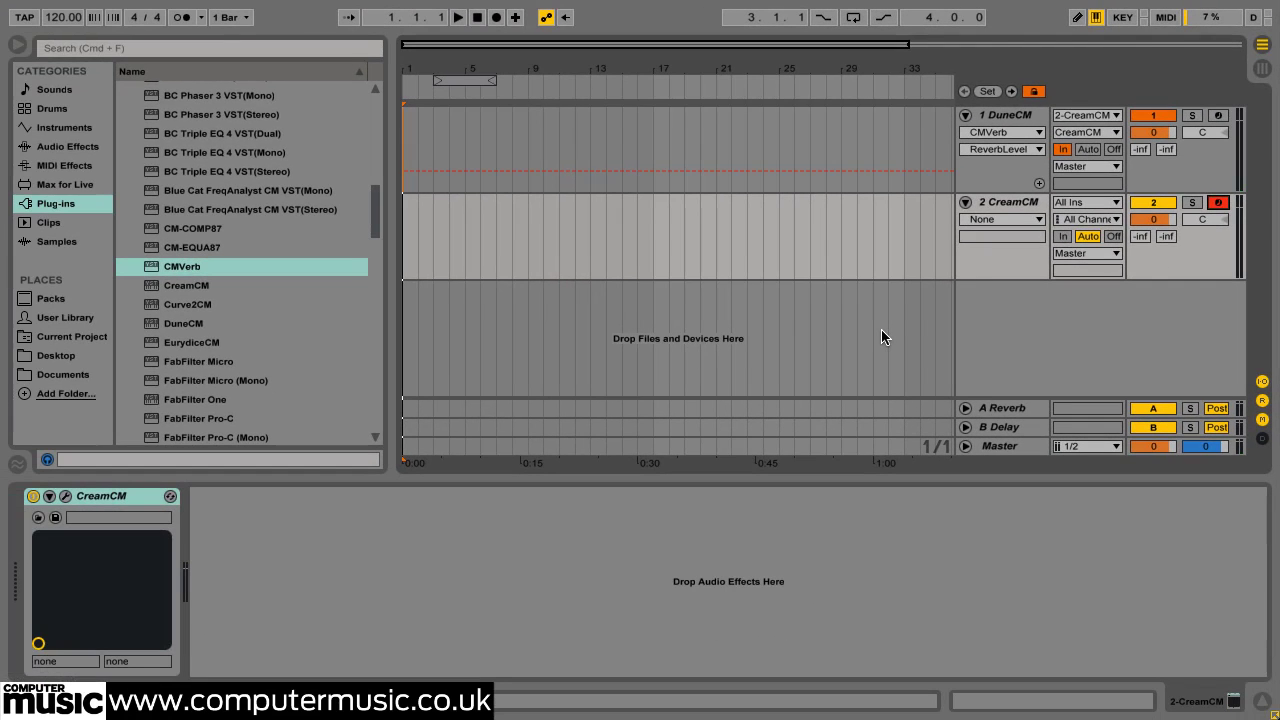
{"action": "left_click", "coordinate": [65, 496]}
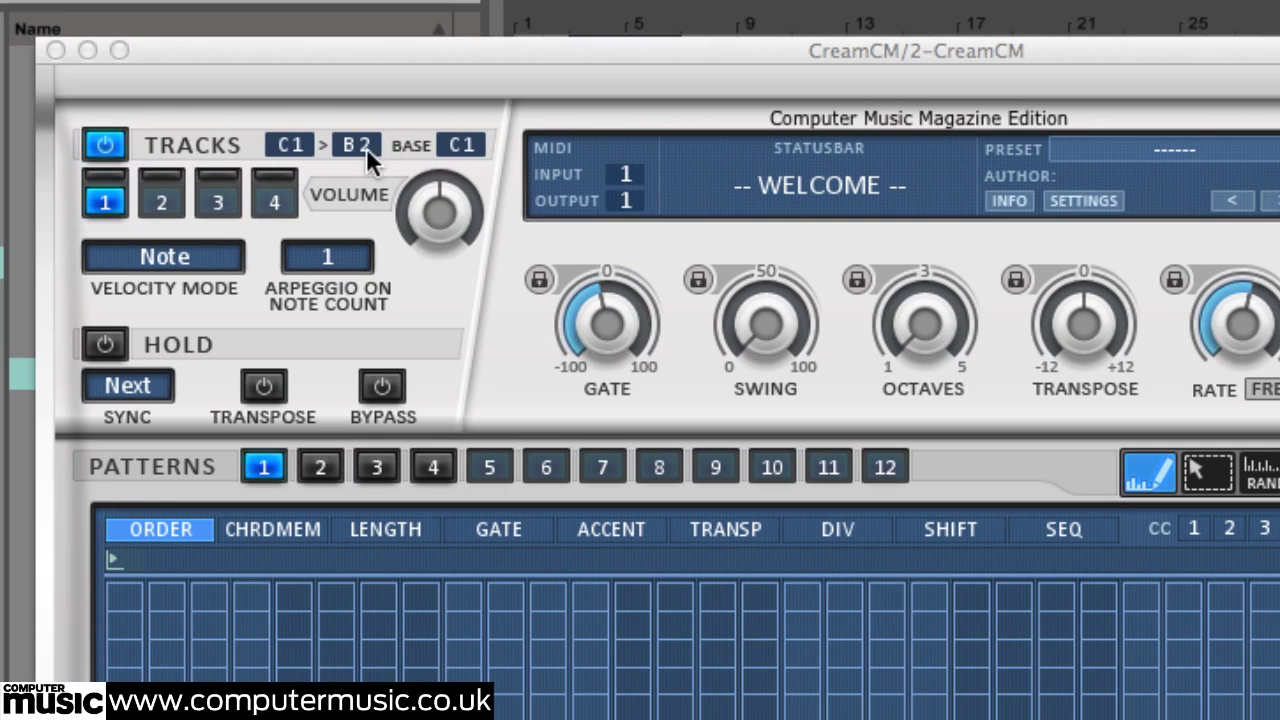
{"action": "left_click_drag", "start_coordinate": [366, 147], "coordinate": [383, 86]}
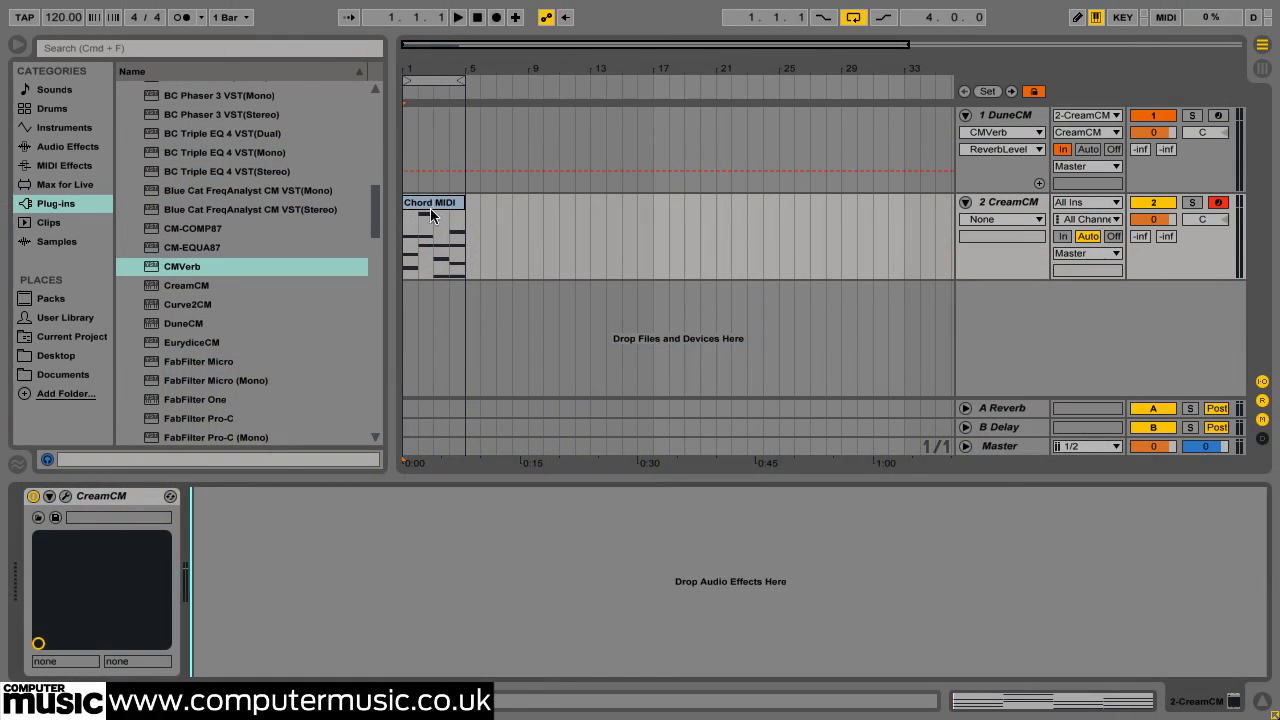
- Play back the Chord MIDI clip on the CreamCM track and open the CreamCM editor
{"action": "left_click", "coordinate": [430, 208]}
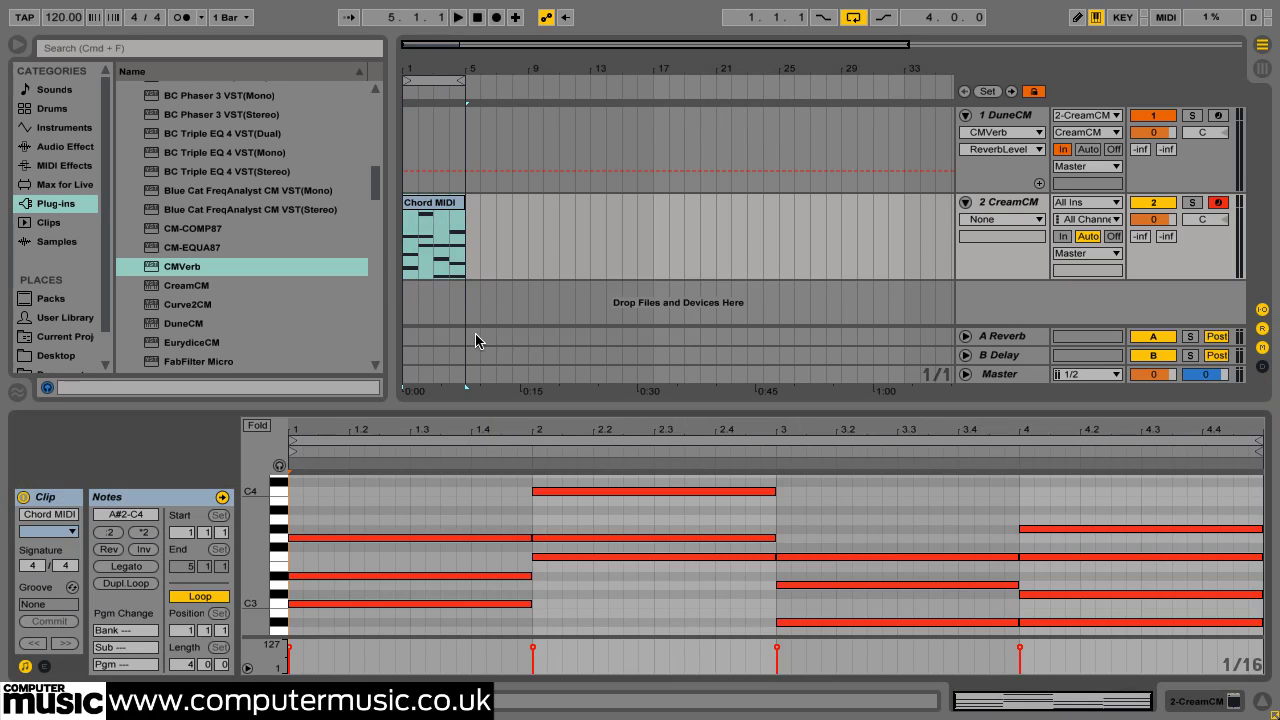
{"action": "key", "text": "space"}
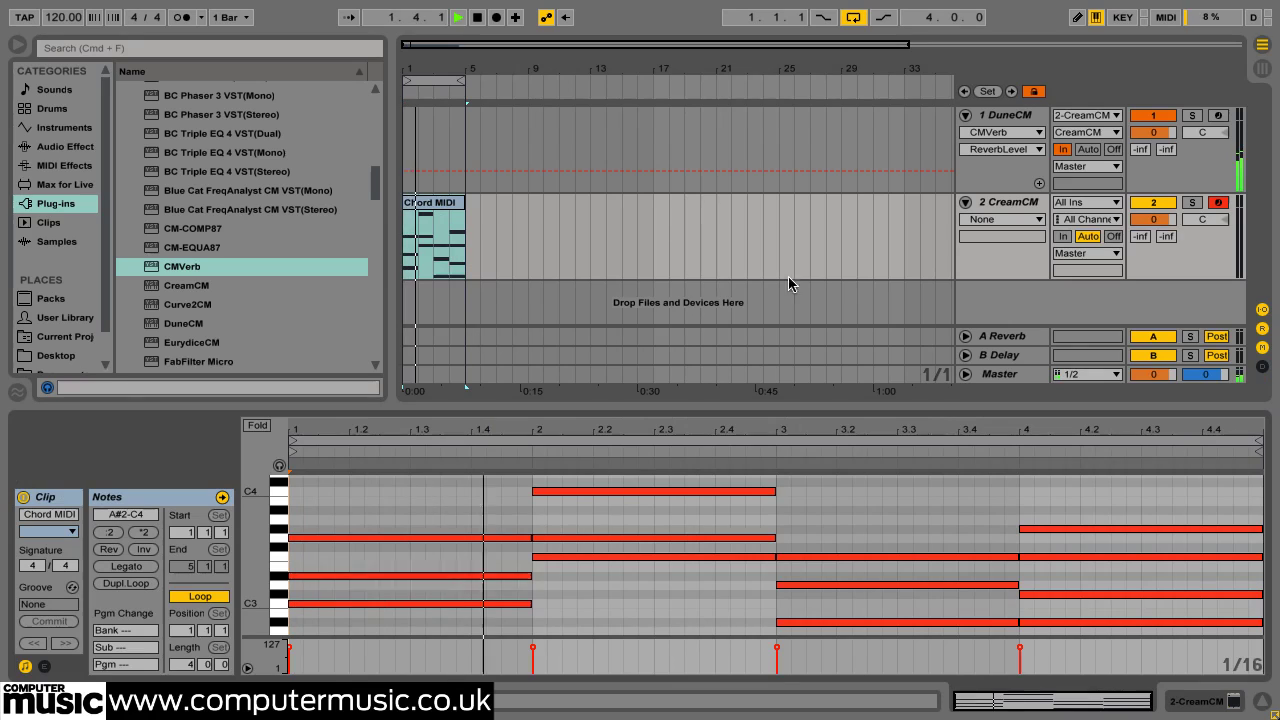
{"action": "left_click", "coordinate": [1008, 203]}
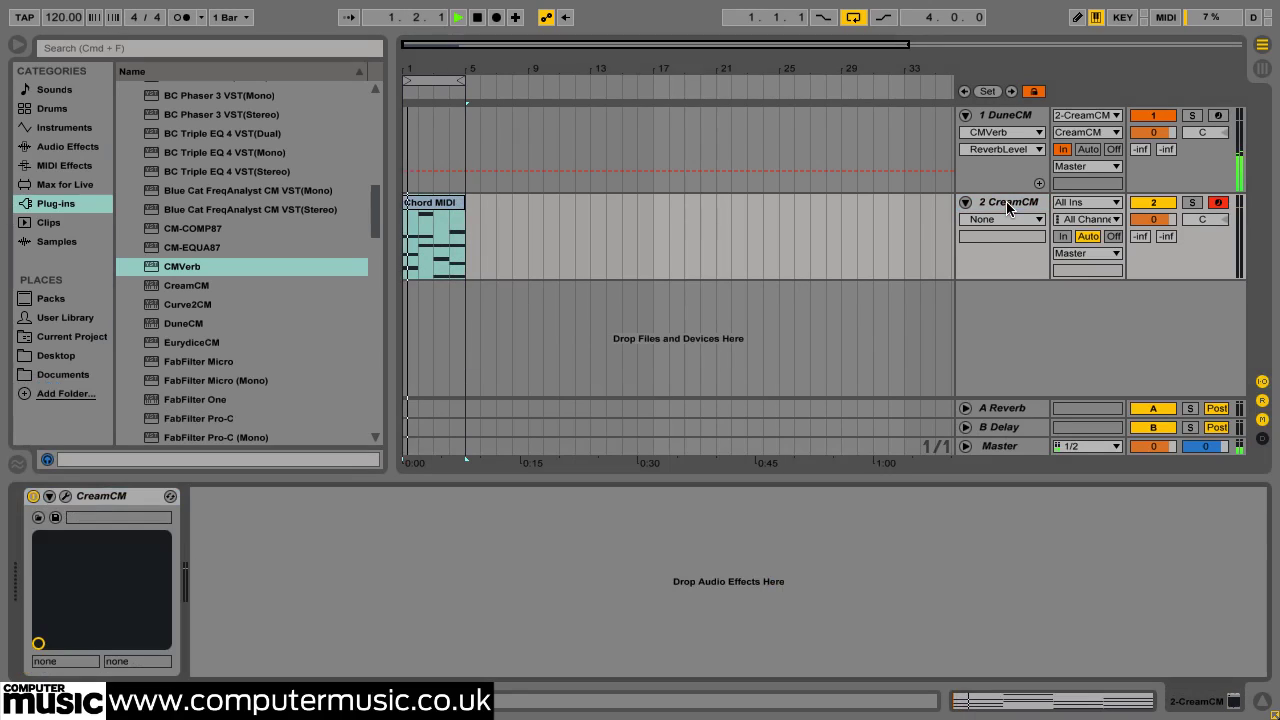
{"action": "left_click", "coordinate": [65, 496]}
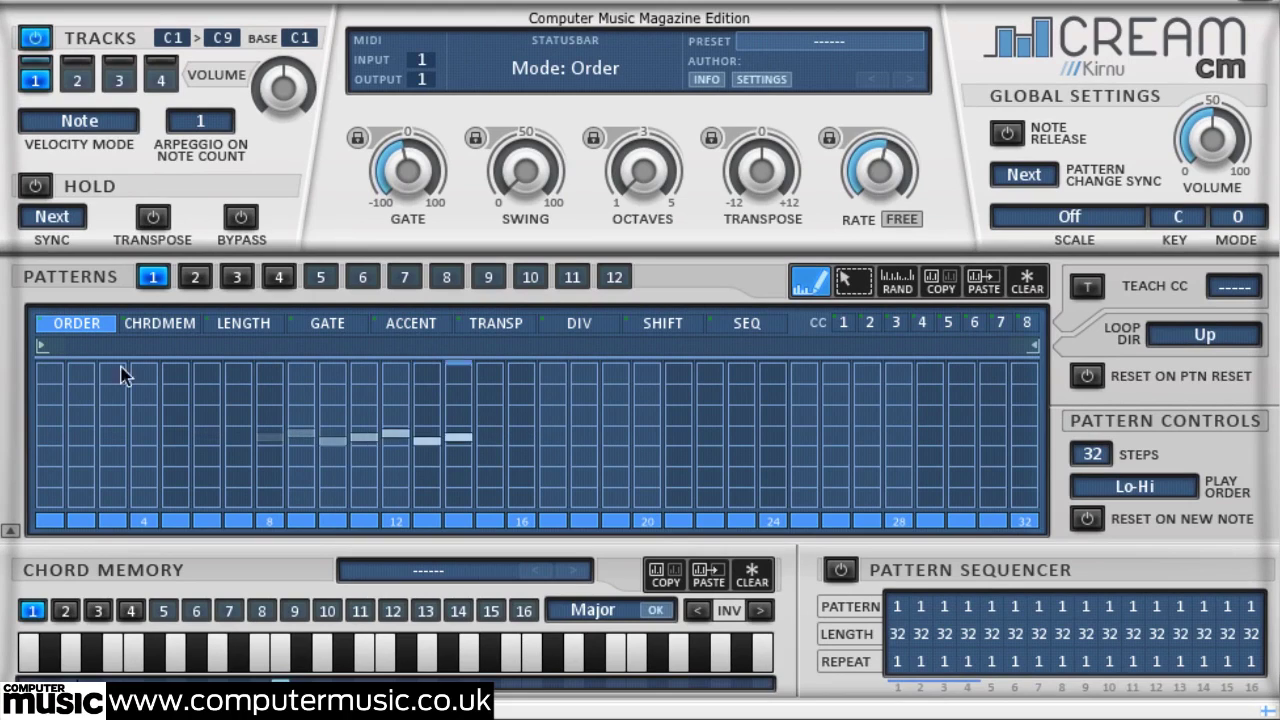
- Audition Cream's Octaves, Rate and Swing controls, ending at 1 octave, rate 1/16 and swing 0.0
{"action": "left_click_drag", "start_coordinate": [629, 171], "coordinate": [632, 84]}
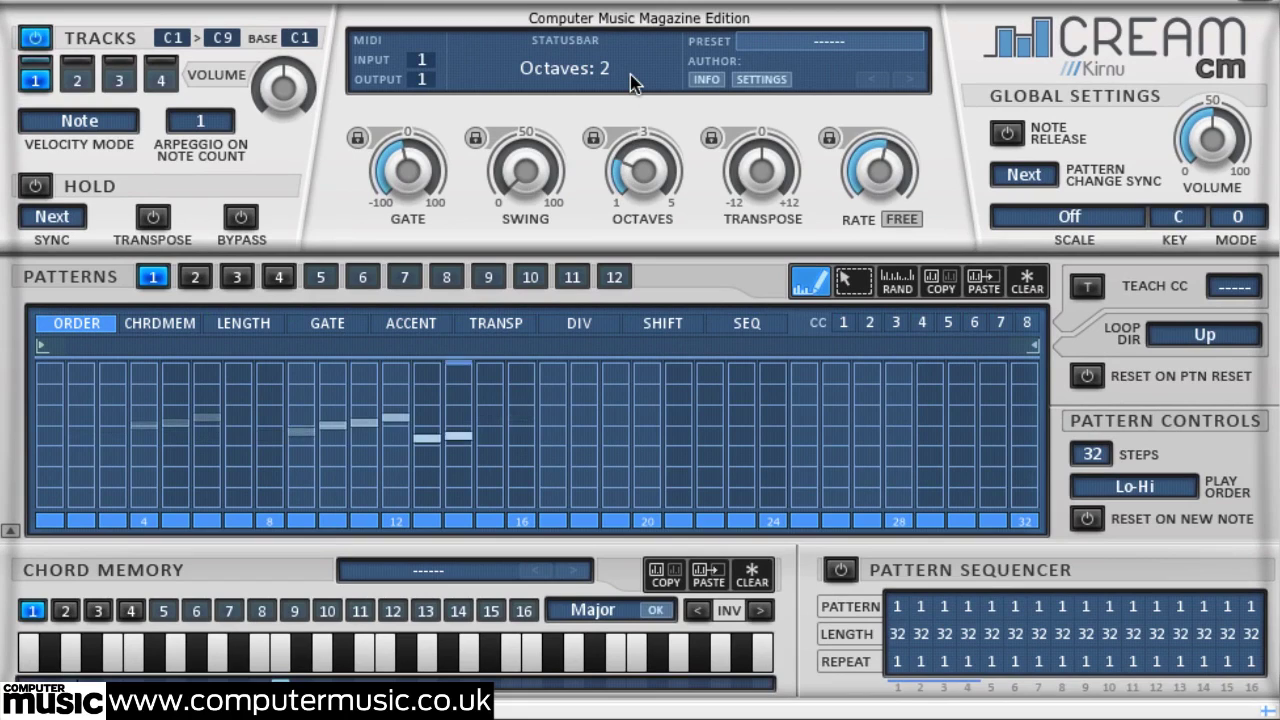
{"action": "left_click_drag", "start_coordinate": [632, 84], "coordinate": [628, 185]}
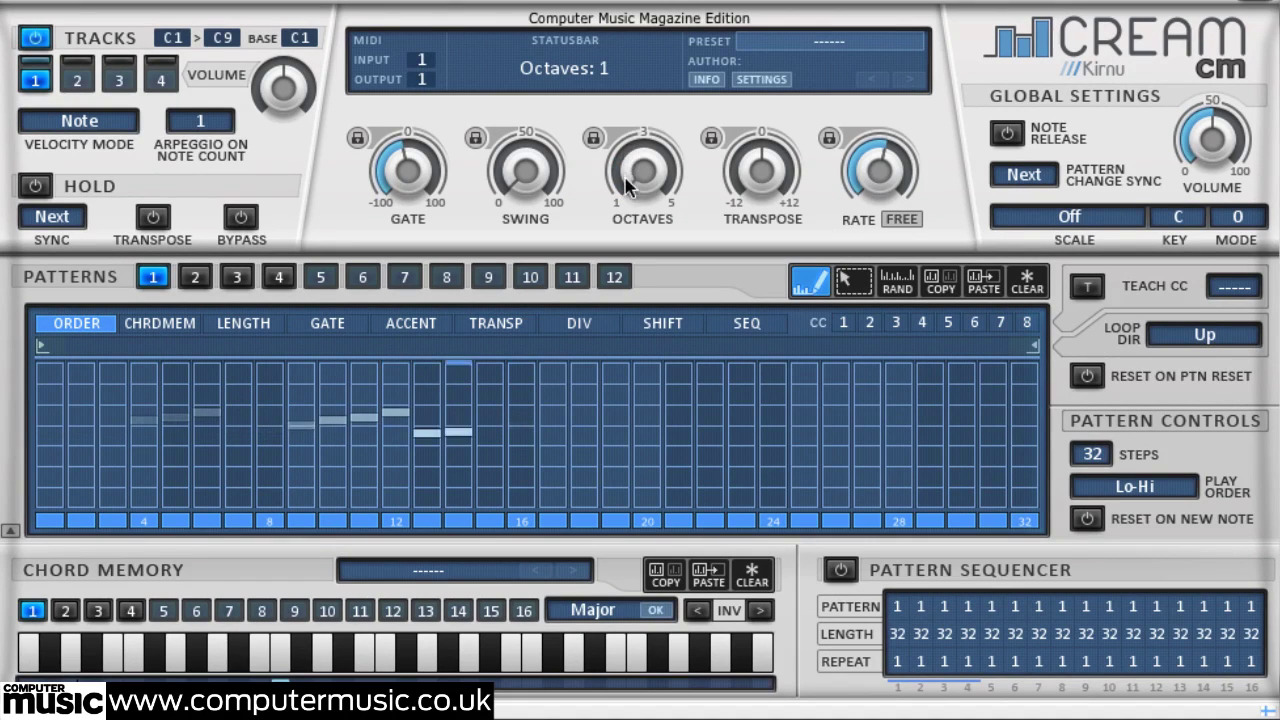
{"action": "mouse_move", "coordinate": [879, 163]}
{"action": "left_mouse_down"}
{"action": "mouse_move", "coordinate": [884, 94]}
{"action": "mouse_move", "coordinate": [880, 172]}
{"action": "left_mouse_up"}
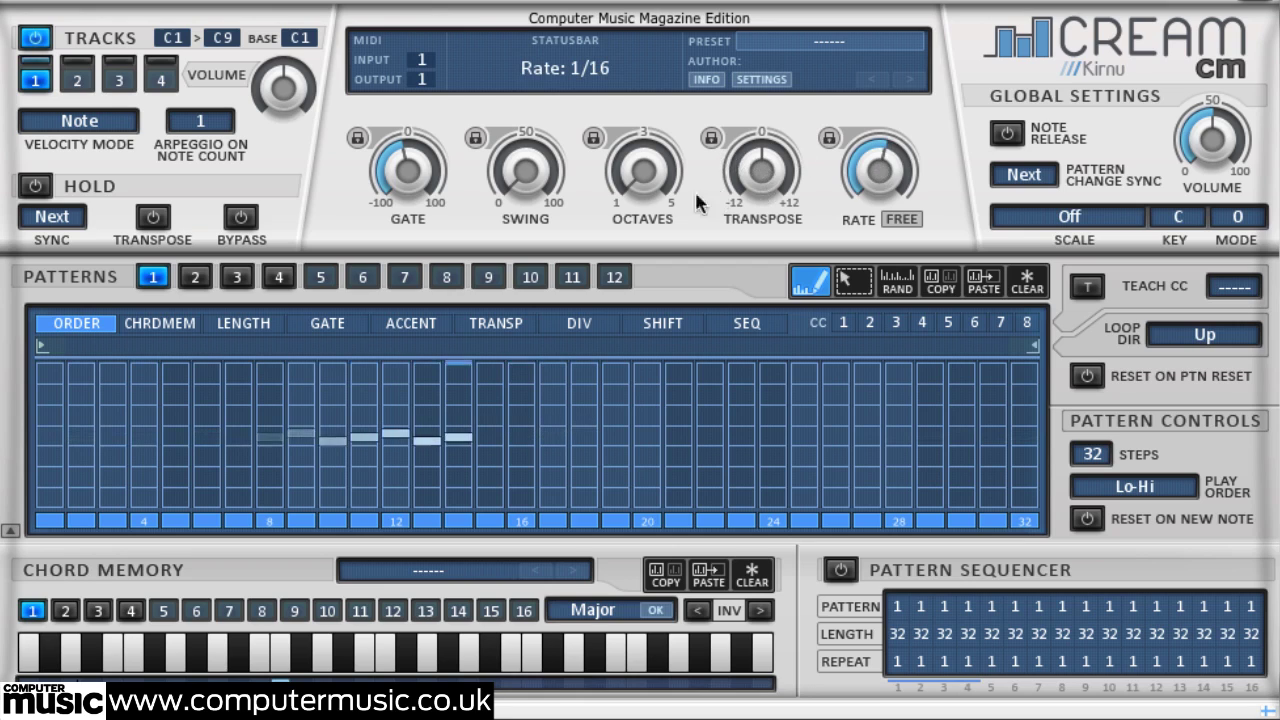
{"action": "left_click_drag", "start_coordinate": [532, 186], "coordinate": [508, 434]}
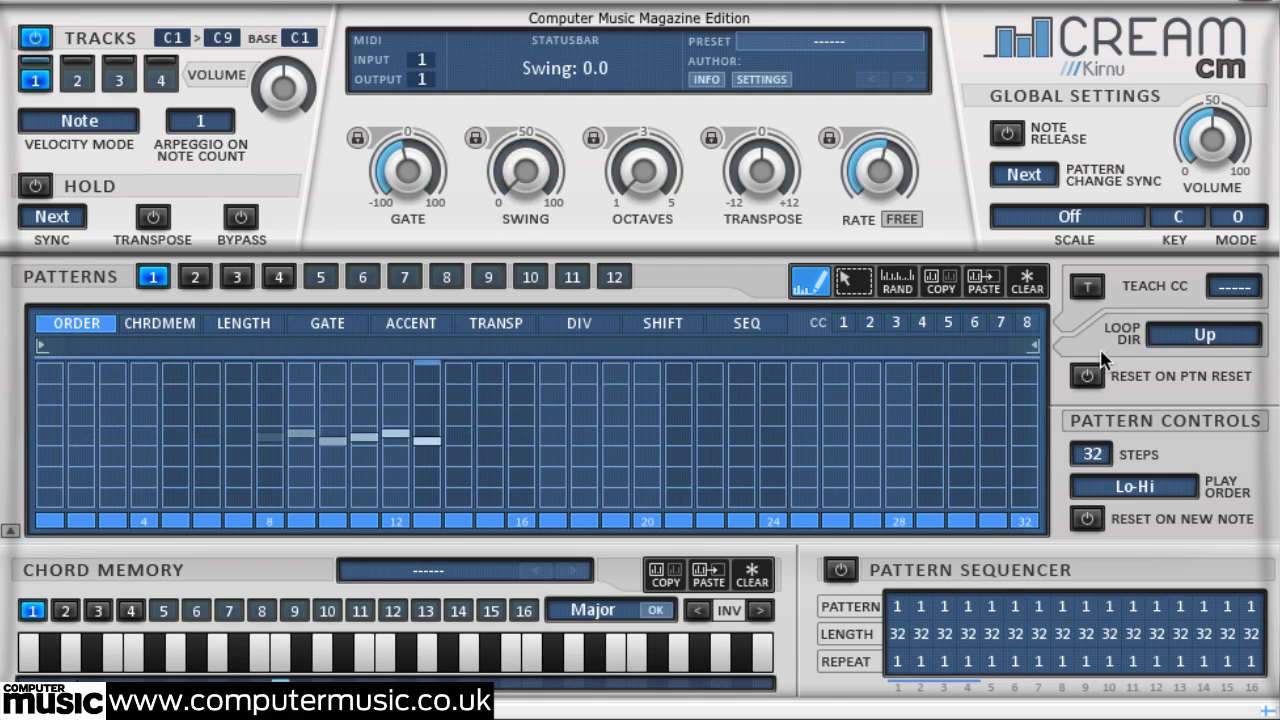
- Try the Hi-Lo play order for pattern 1 and switch it to As played
{"action": "left_click", "coordinate": [1134, 486]}
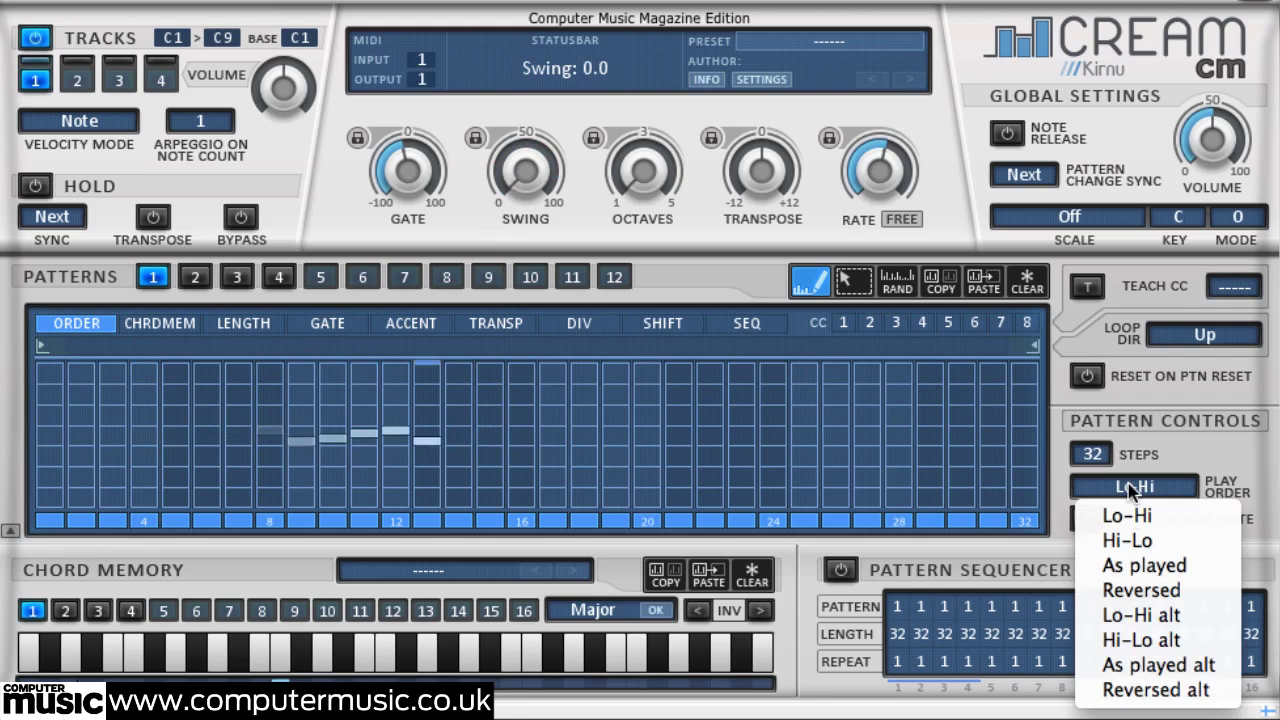
{"action": "left_click", "coordinate": [1130, 535]}
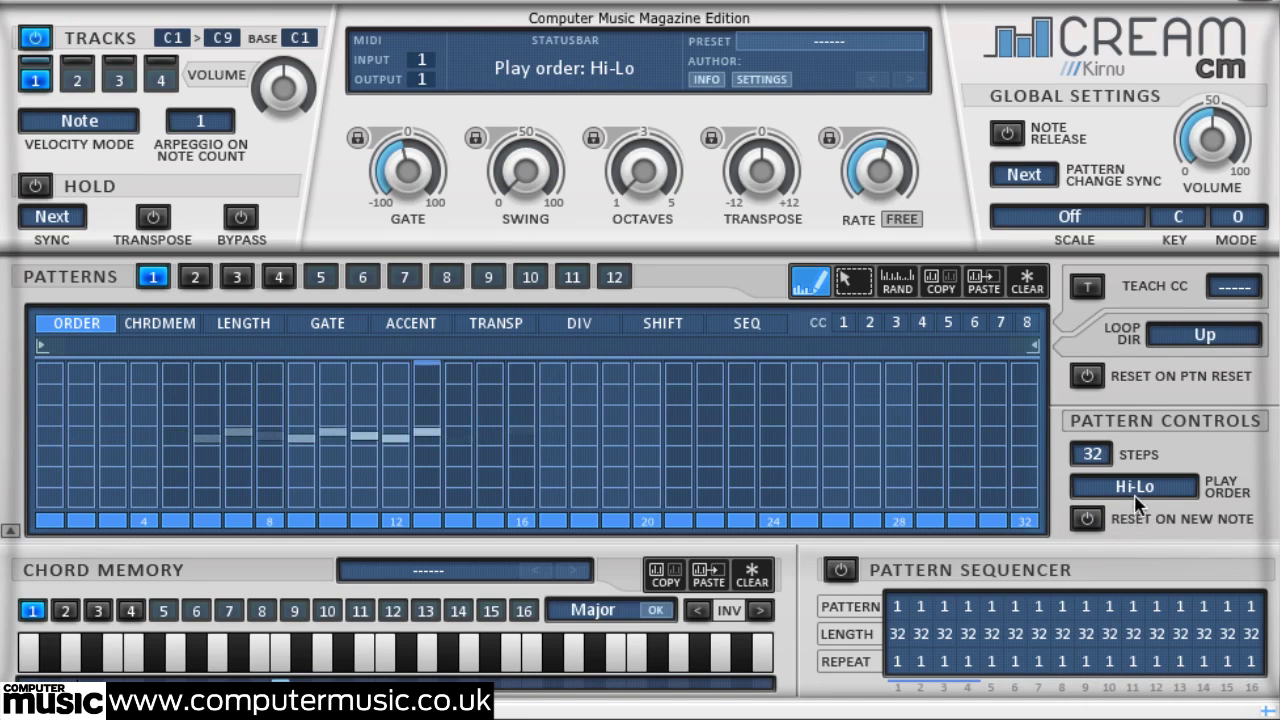
{"action": "left_click", "coordinate": [1136, 486]}
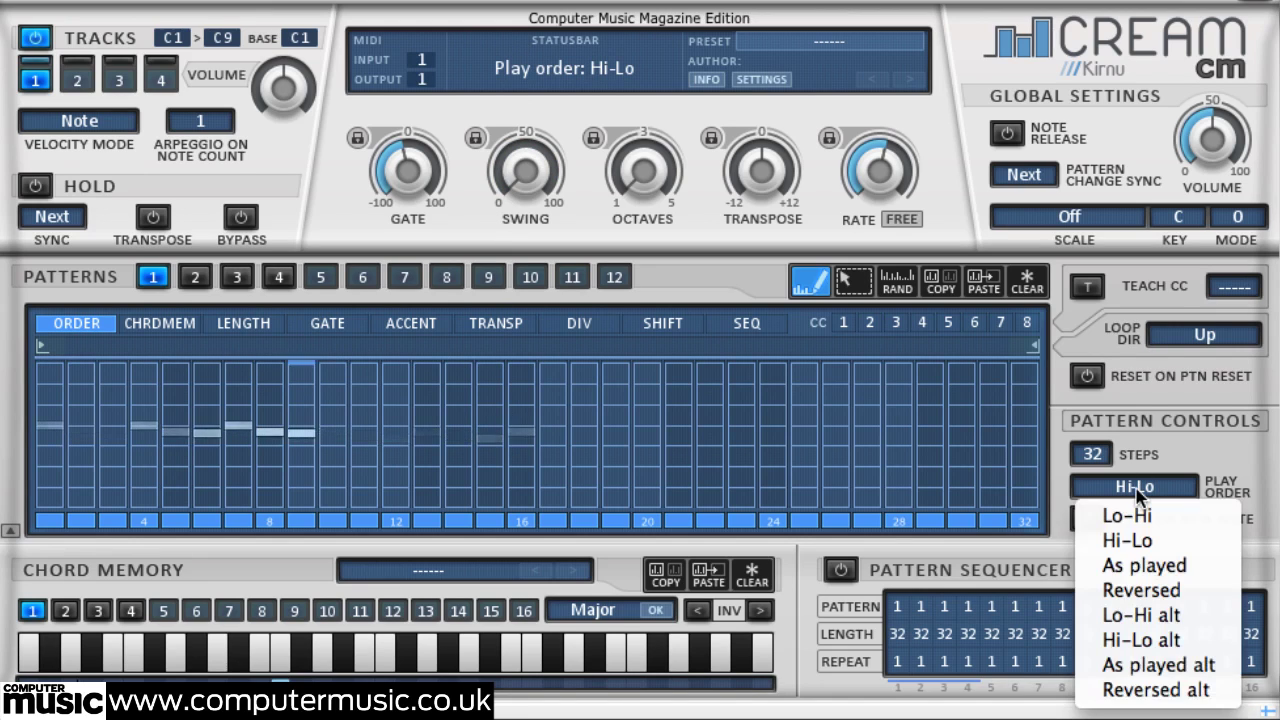
{"action": "left_click", "coordinate": [1143, 564]}
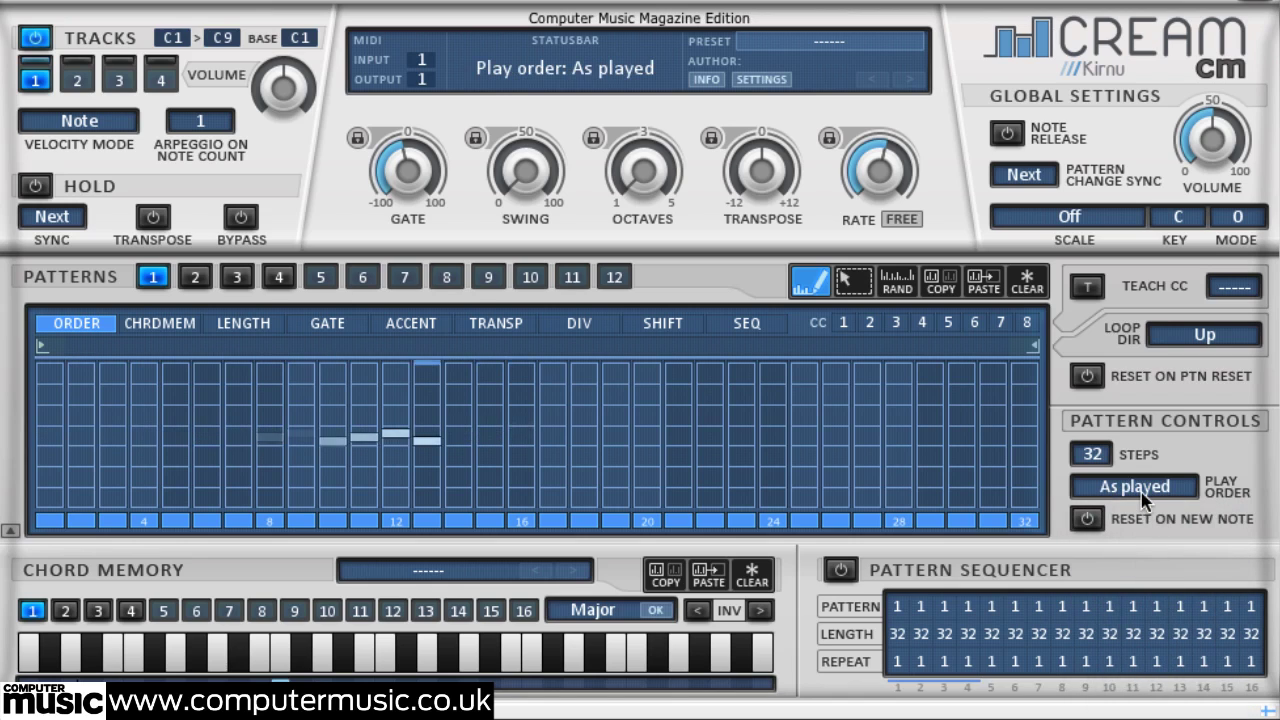
- Try the Reversed, Lo-Hi alt and Hi-Lo alt play orders for pattern 1
{"action": "left_click", "coordinate": [1143, 500]}
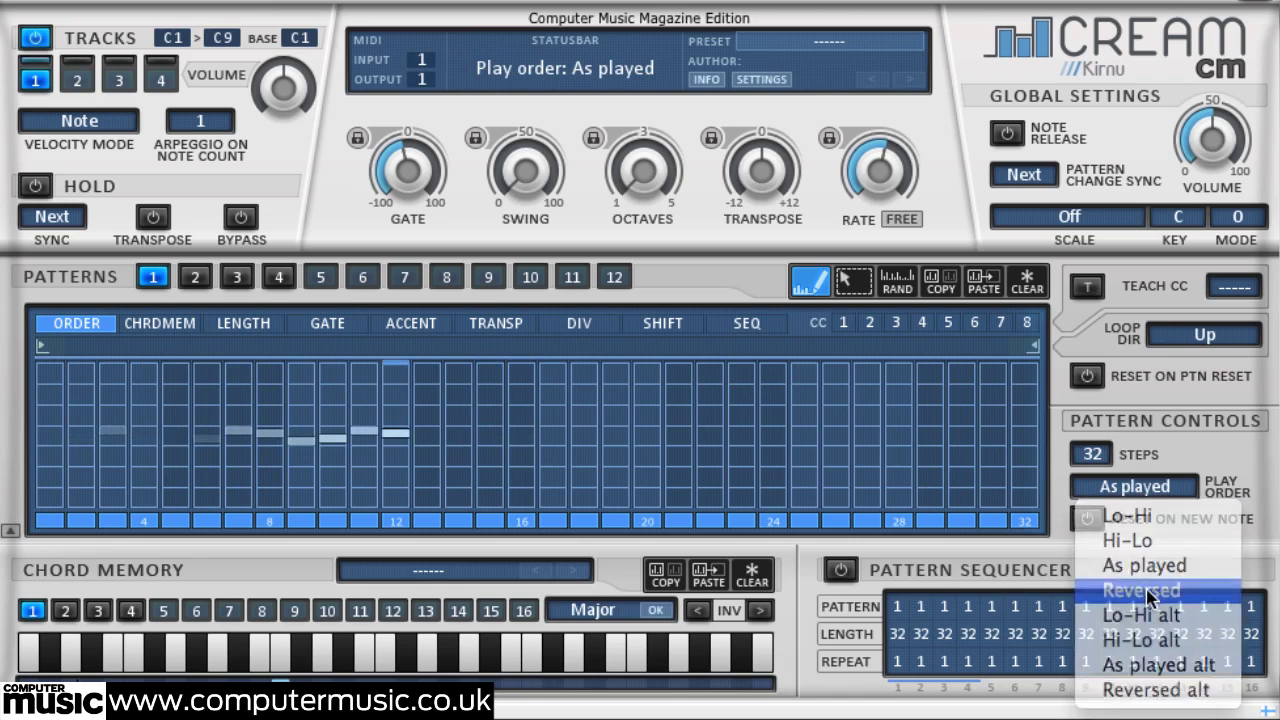
{"action": "left_click", "coordinate": [1148, 591]}
{"action": "left_click", "coordinate": [1155, 494]}
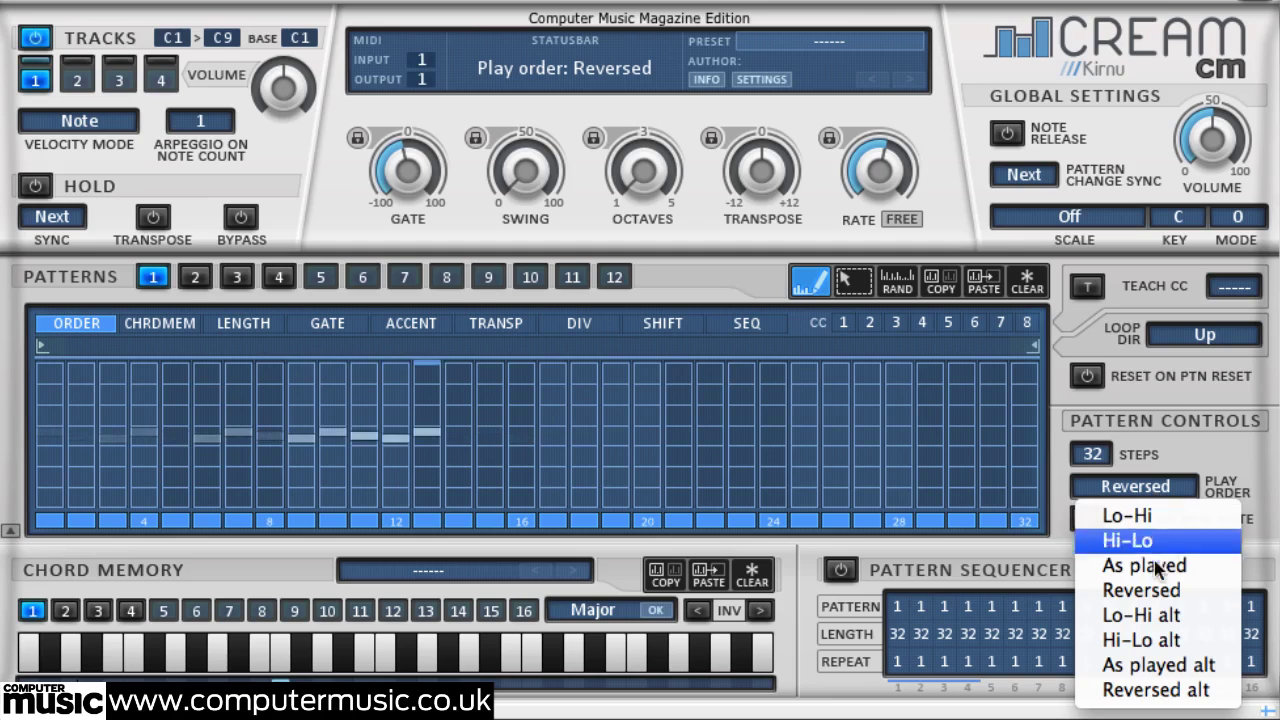
{"action": "left_click", "coordinate": [1157, 618]}
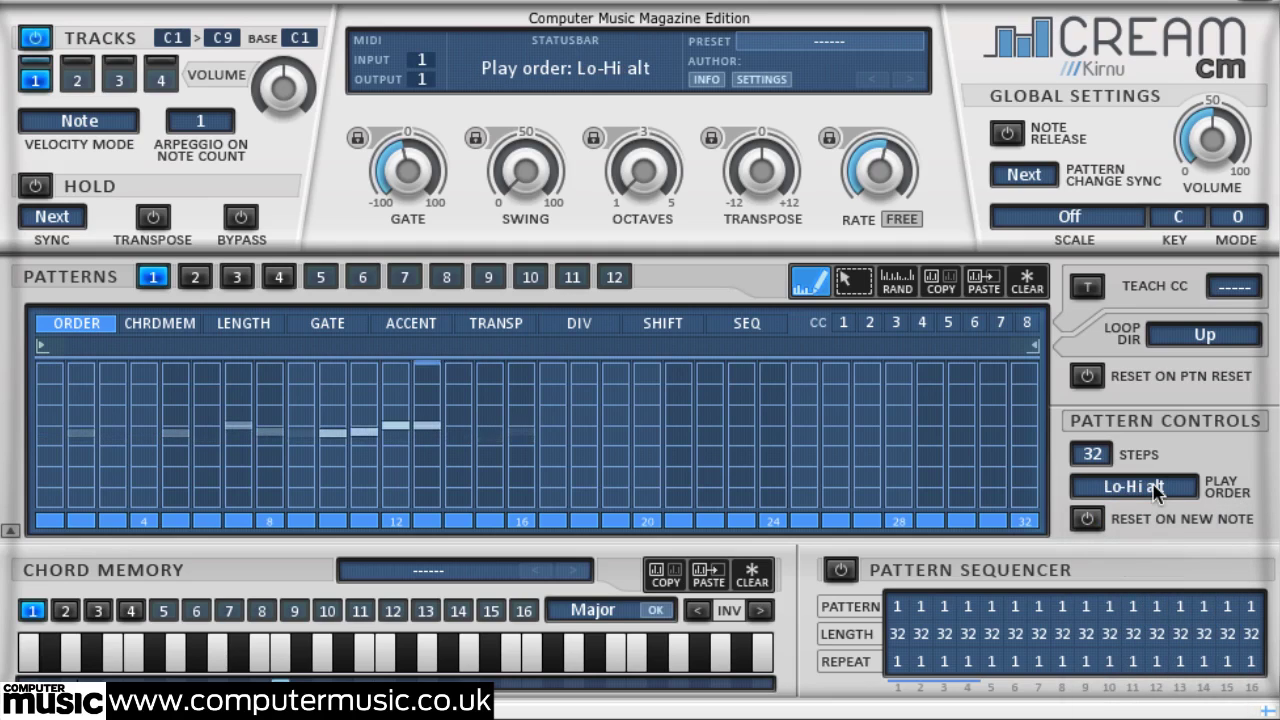
{"action": "left_click", "coordinate": [1155, 488]}
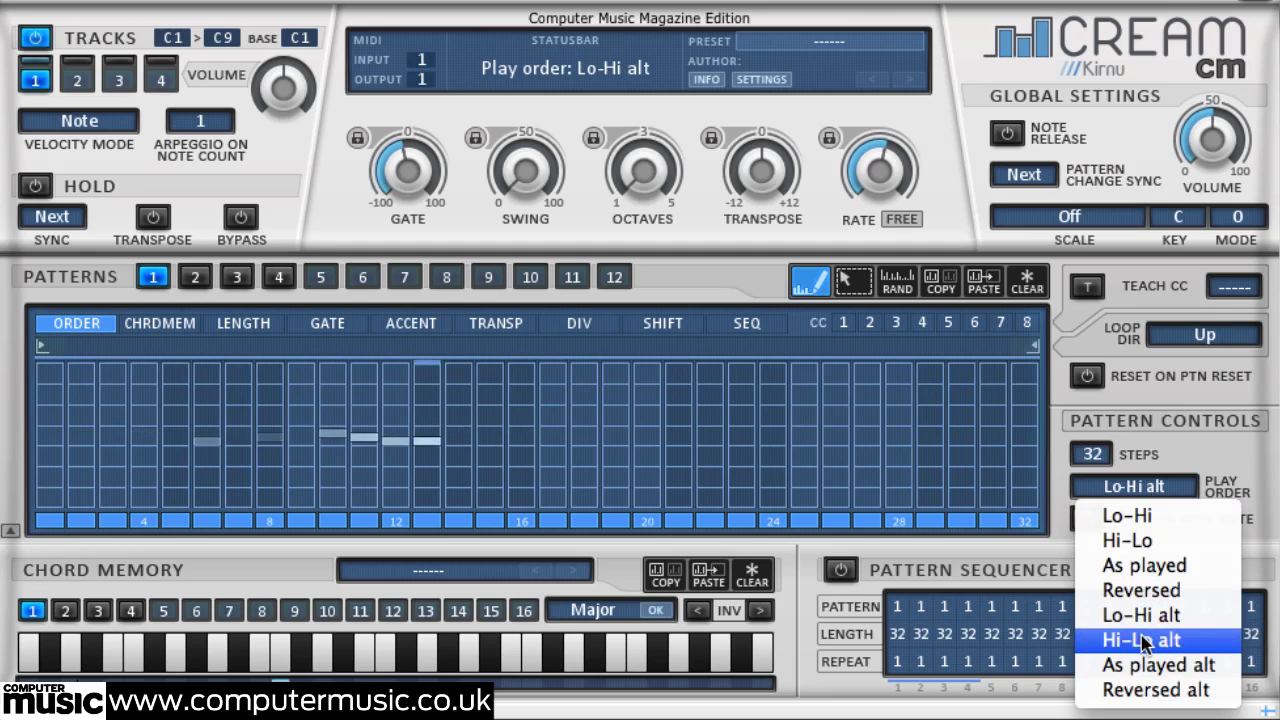
{"action": "left_click", "coordinate": [1152, 642]}
{"action": "left_click", "coordinate": [1158, 492]}
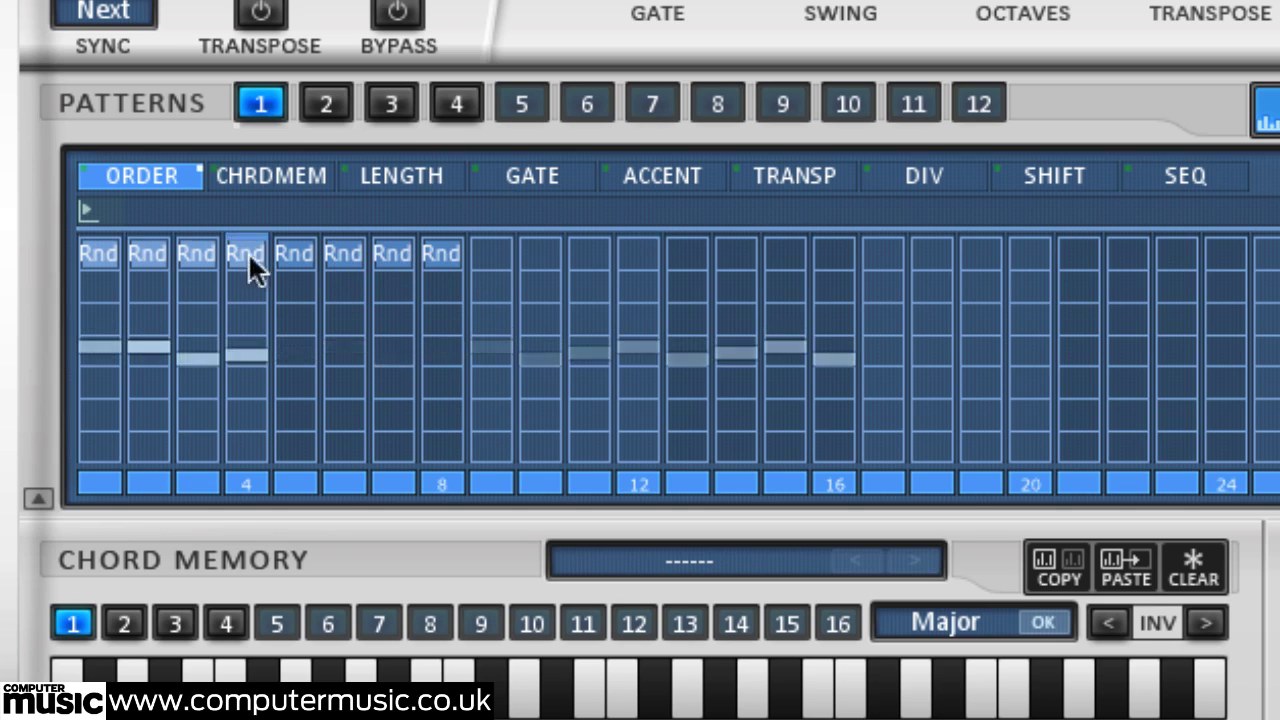
- In pattern 1's Order lane, set steps 1 to 4 to Low and steps 5 to 8 to Hi
{"action": "left_click", "coordinate": [107, 296]}
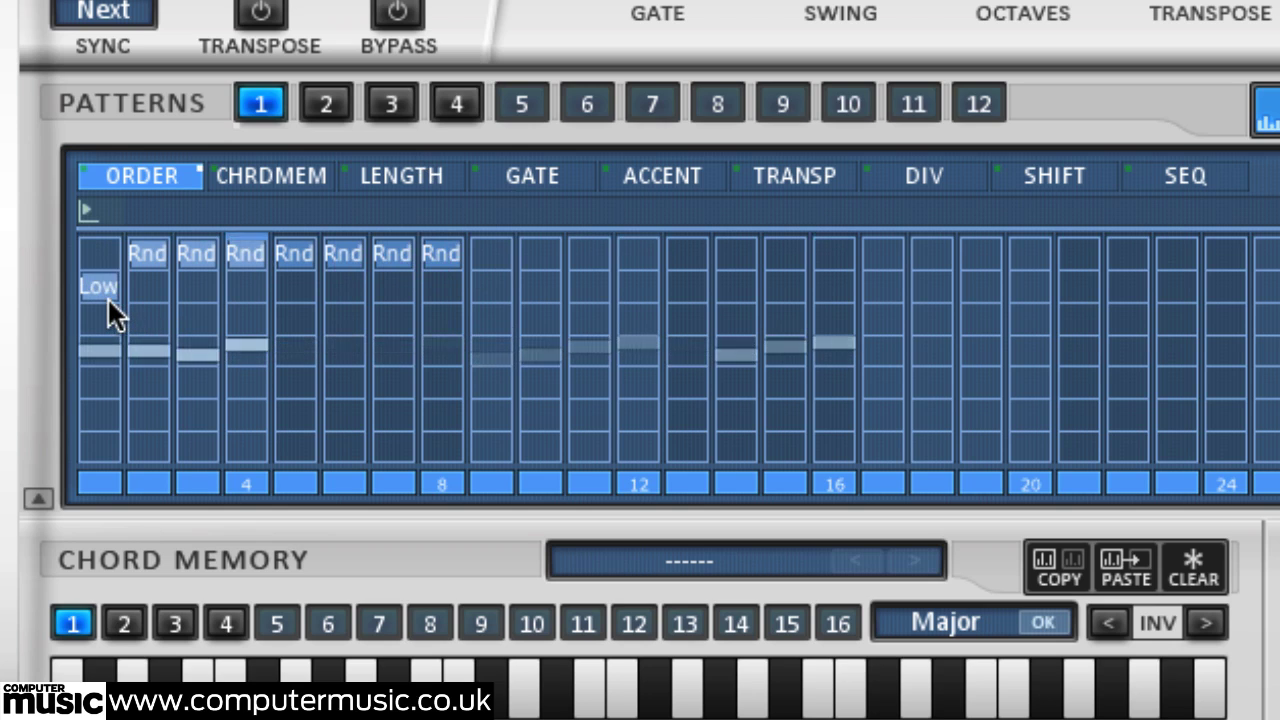
{"action": "left_click", "coordinate": [143, 291]}
{"action": "left_click", "coordinate": [196, 287]}
{"action": "left_click", "coordinate": [246, 286]}
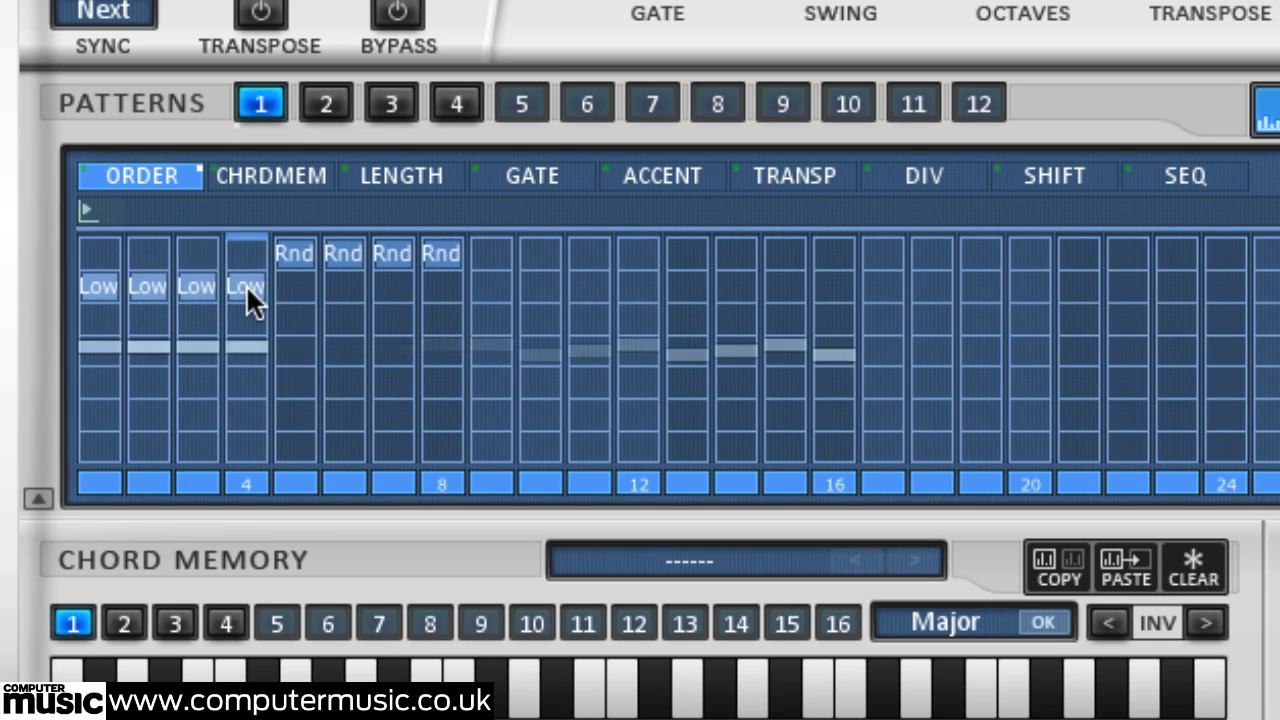
{"action": "left_click", "coordinate": [297, 318]}
{"action": "left_click", "coordinate": [344, 318]}
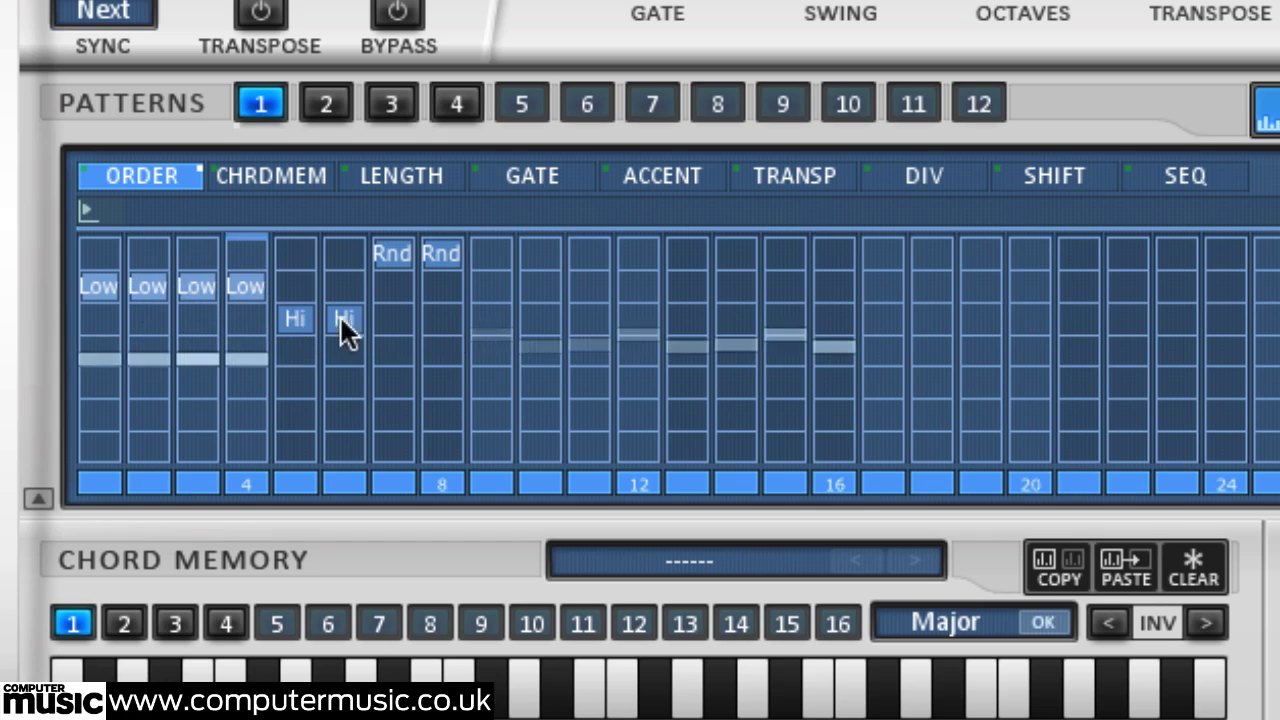
{"action": "left_click", "coordinate": [393, 318]}
{"action": "left_click", "coordinate": [438, 319]}
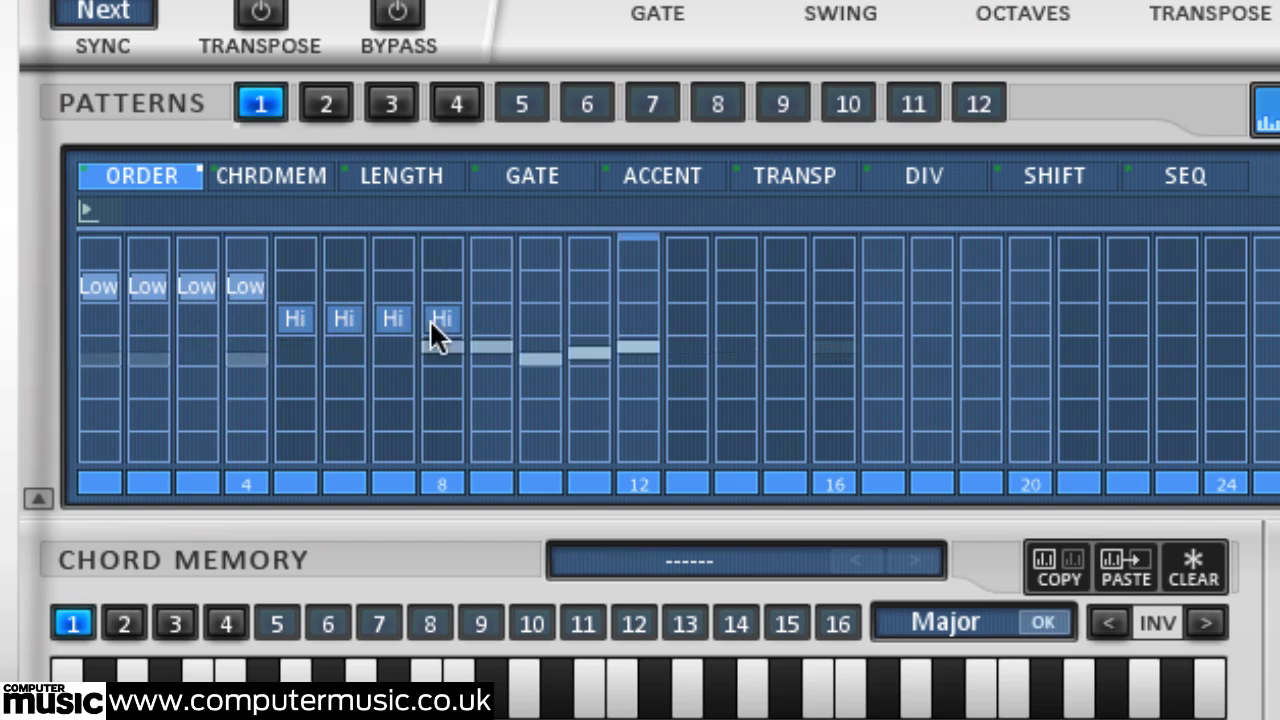
- Change Order steps 1 to 4 to Last and steps 5 to 8 to 1st
{"action": "left_click", "coordinate": [97, 352]}
{"action": "left_click", "coordinate": [149, 350]}
{"action": "left_click", "coordinate": [197, 350]}
{"action": "left_click", "coordinate": [245, 351]}
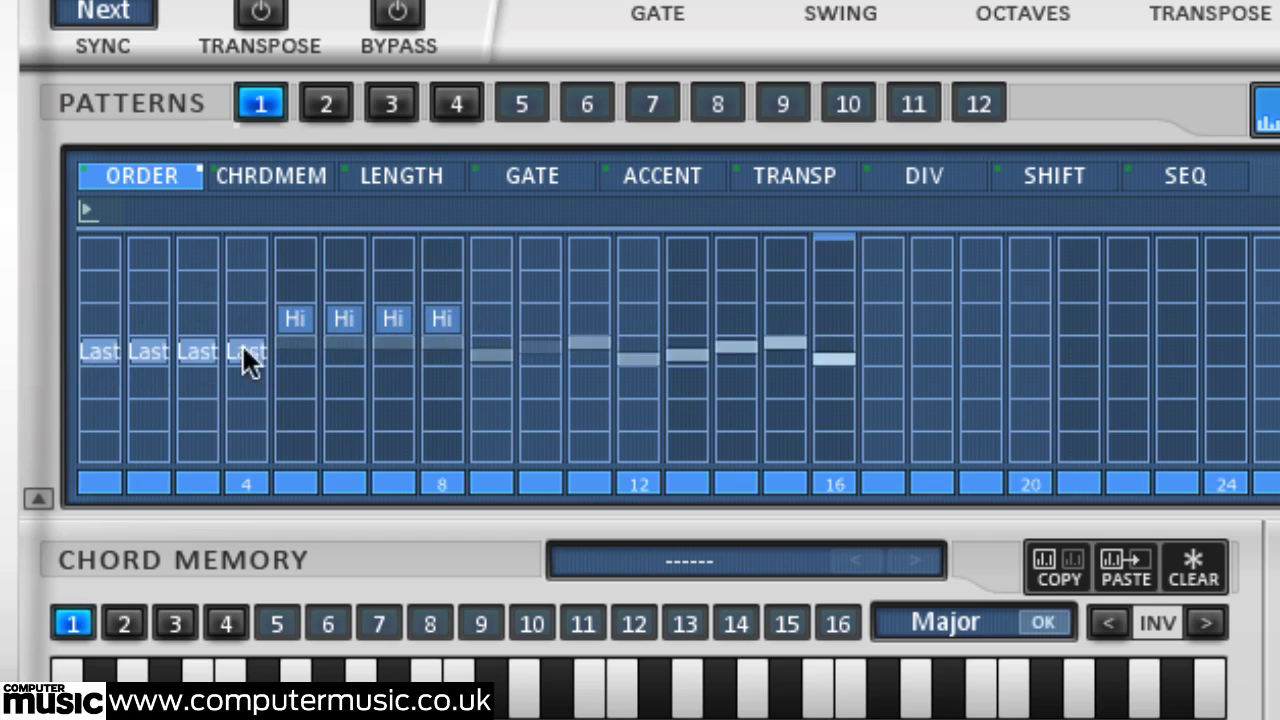
{"action": "left_click", "coordinate": [296, 382]}
{"action": "left_click", "coordinate": [342, 382]}
{"action": "left_click", "coordinate": [394, 382]}
{"action": "left_click", "coordinate": [442, 382]}
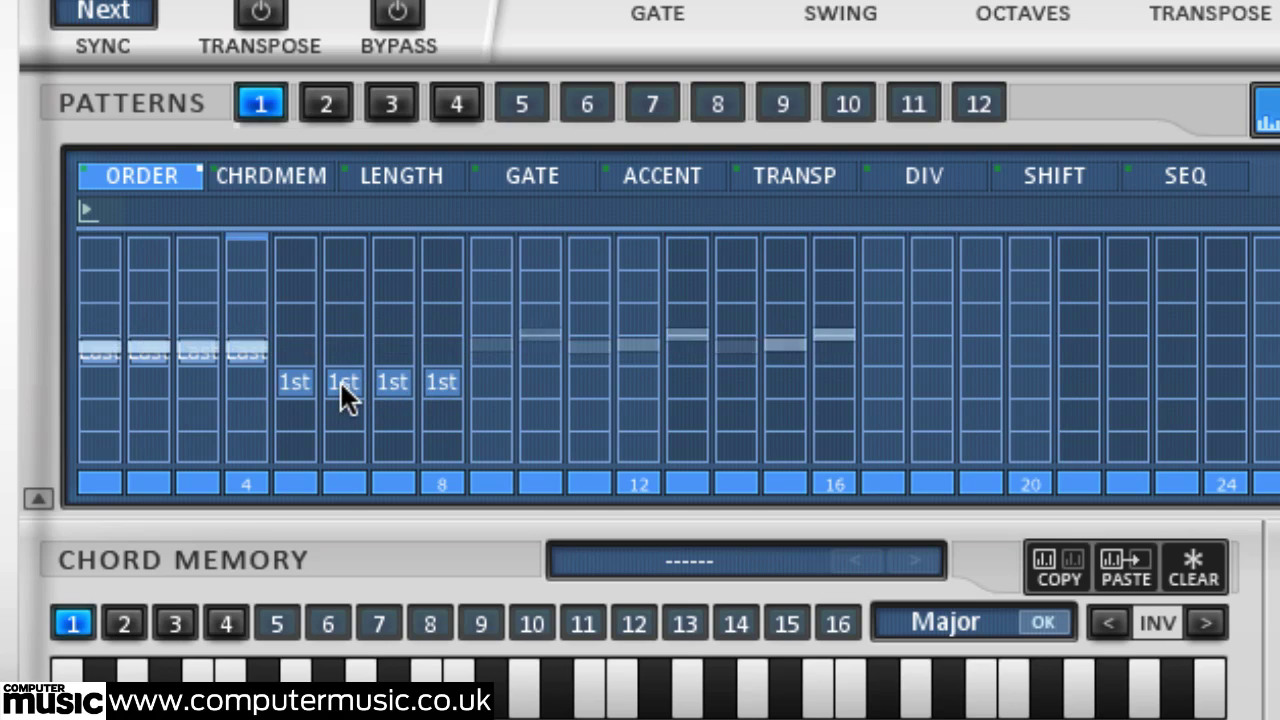
- Set Order steps 1 to 4 to Prev, and switch steps 5, 7 and 2 to Off
{"action": "left_click", "coordinate": [88, 418]}
{"action": "left_click", "coordinate": [149, 414]}
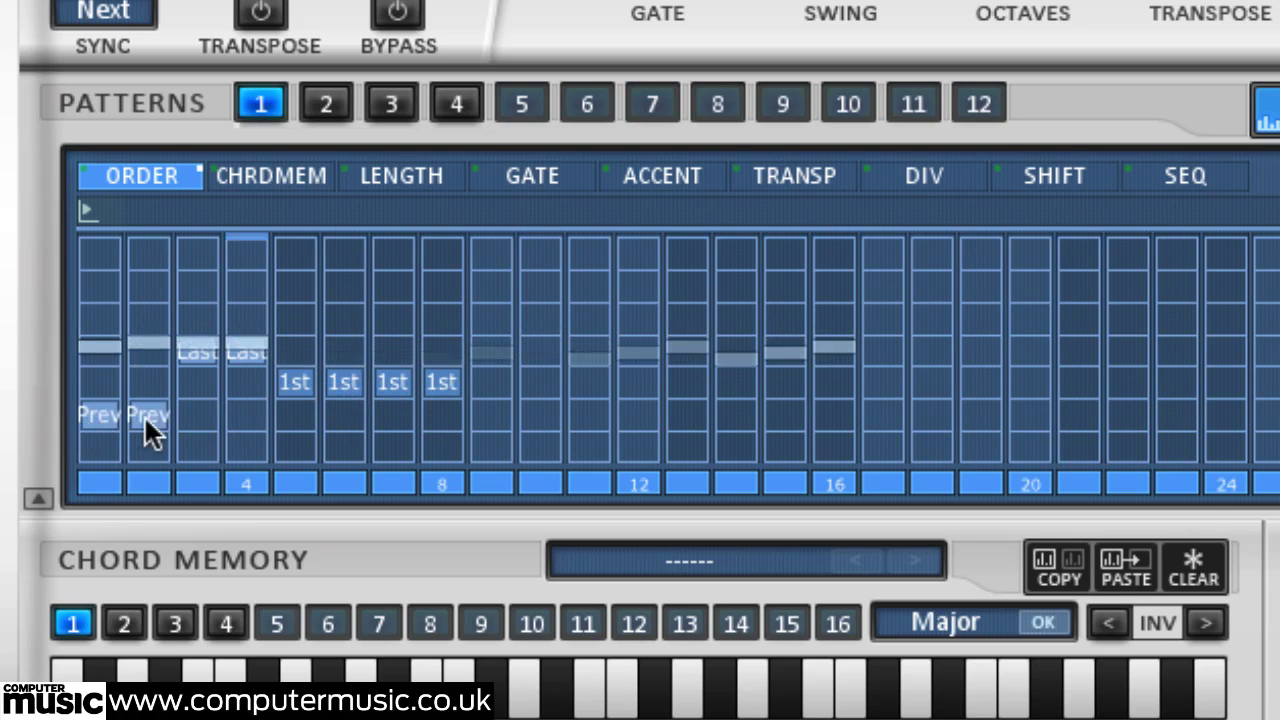
{"action": "left_click", "coordinate": [198, 414]}
{"action": "left_click", "coordinate": [246, 414]}
{"action": "left_click", "coordinate": [312, 444]}
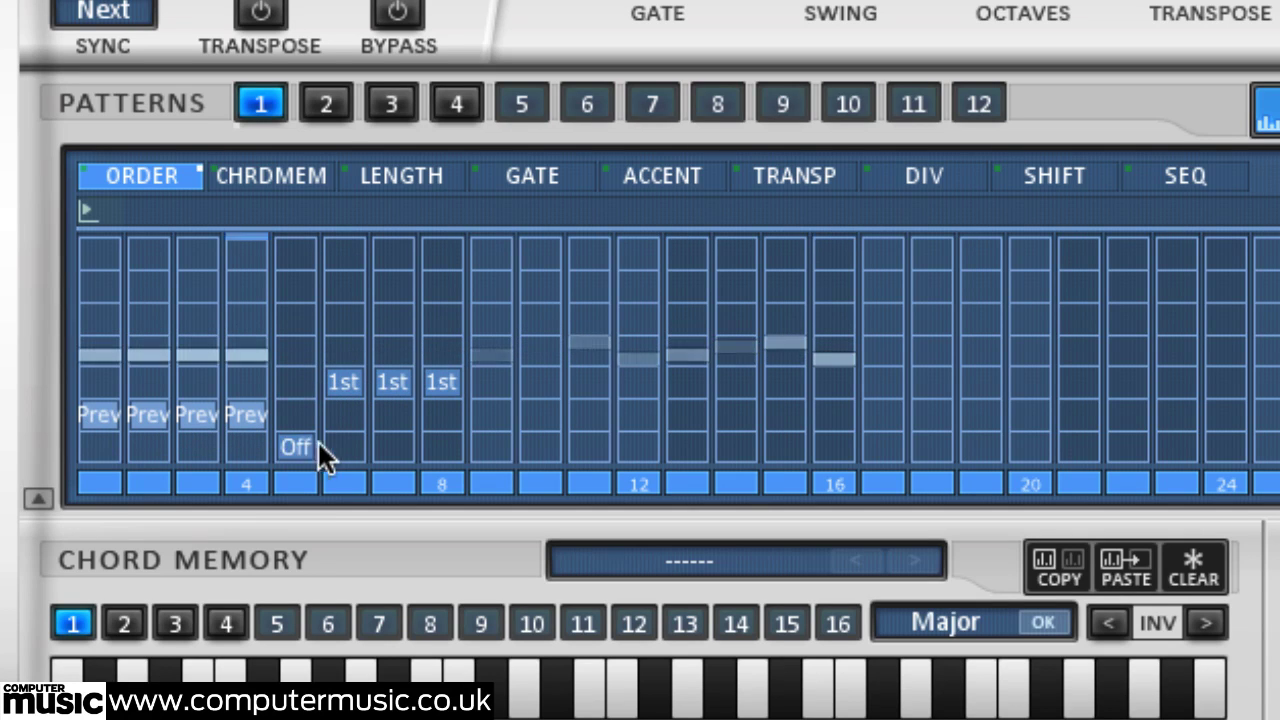
{"action": "left_click", "coordinate": [400, 444]}
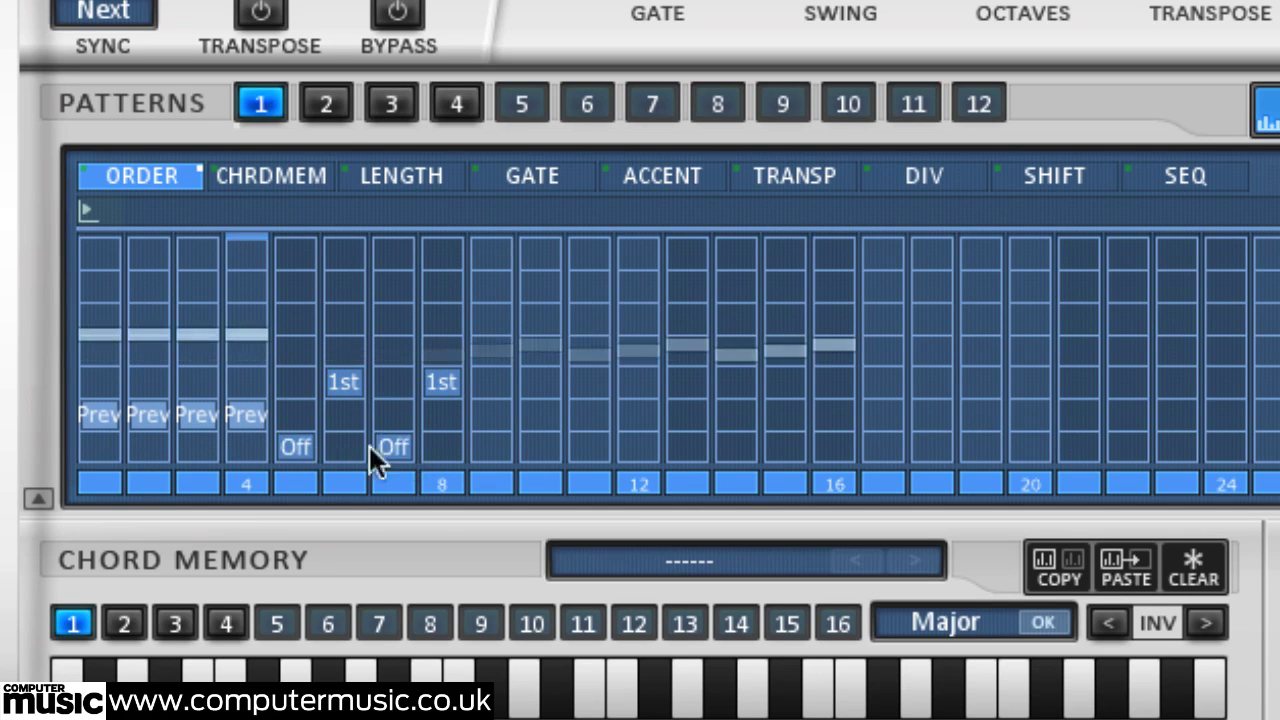
{"action": "left_click", "coordinate": [154, 444]}
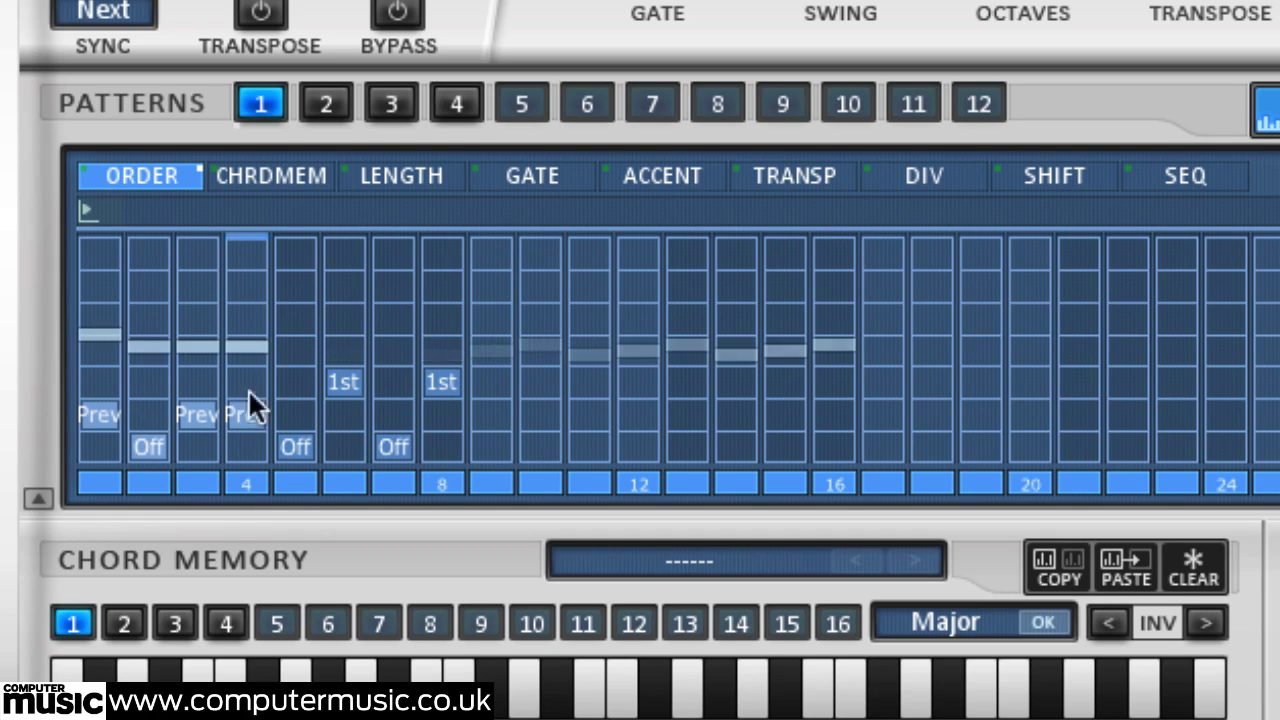
- Deactivate steps 3, 4 and 6 of pattern 1
{"action": "left_click", "coordinate": [196, 480]}
{"action": "left_click", "coordinate": [247, 481]}
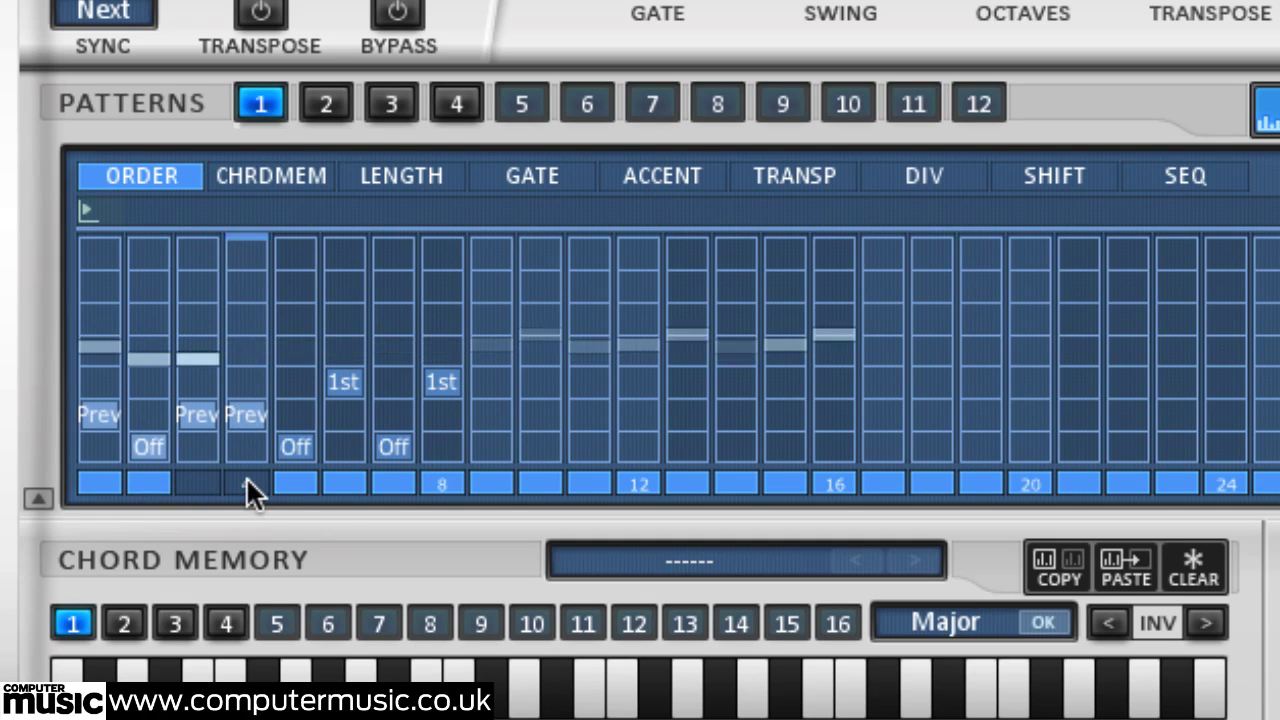
{"action": "left_click", "coordinate": [342, 484]}
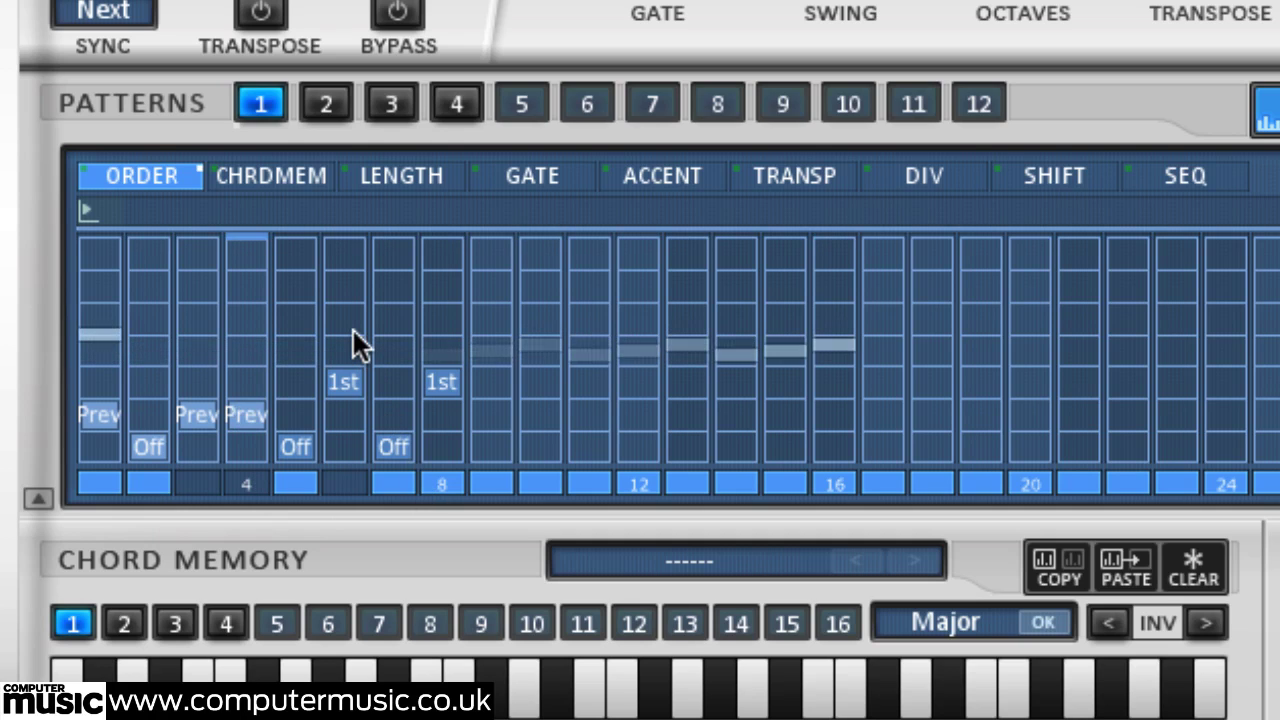
- In the Length lane, set step 1 to 2 and step 2 to 5, and give step 3 a short length
{"action": "left_click", "coordinate": [401, 175]}
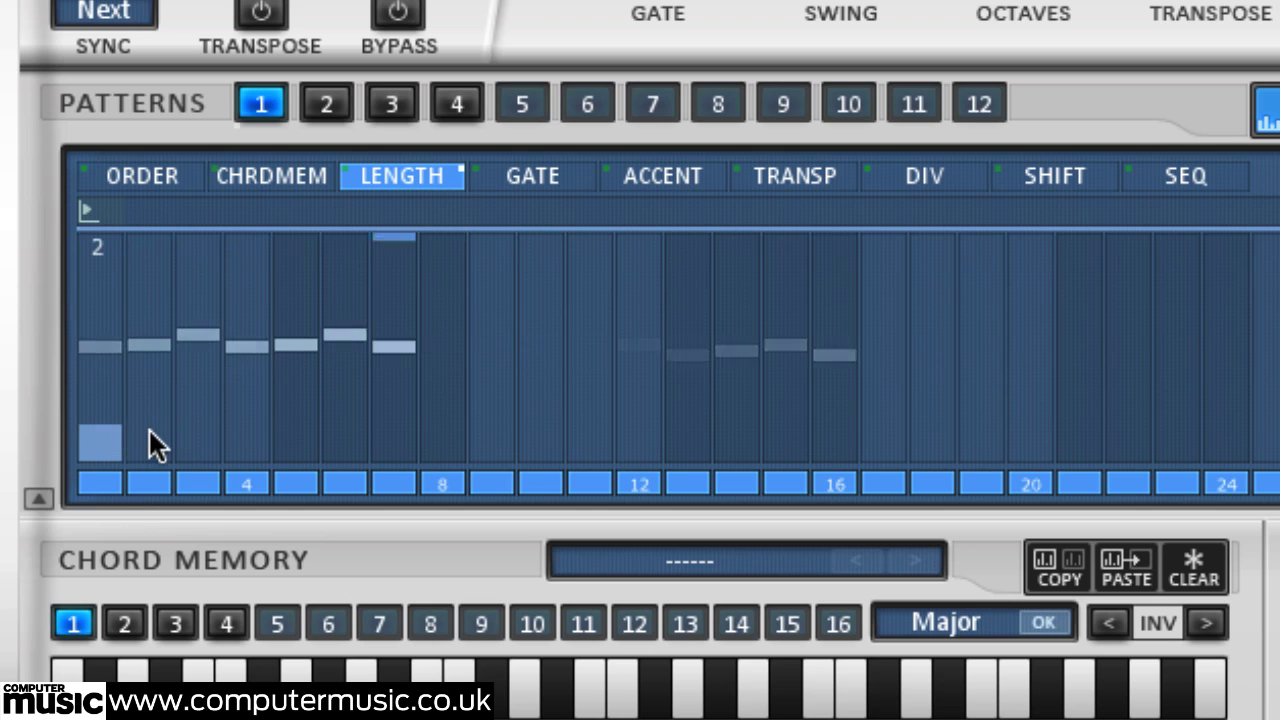
{"action": "left_click_drag", "start_coordinate": [149, 430], "coordinate": [148, 333]}
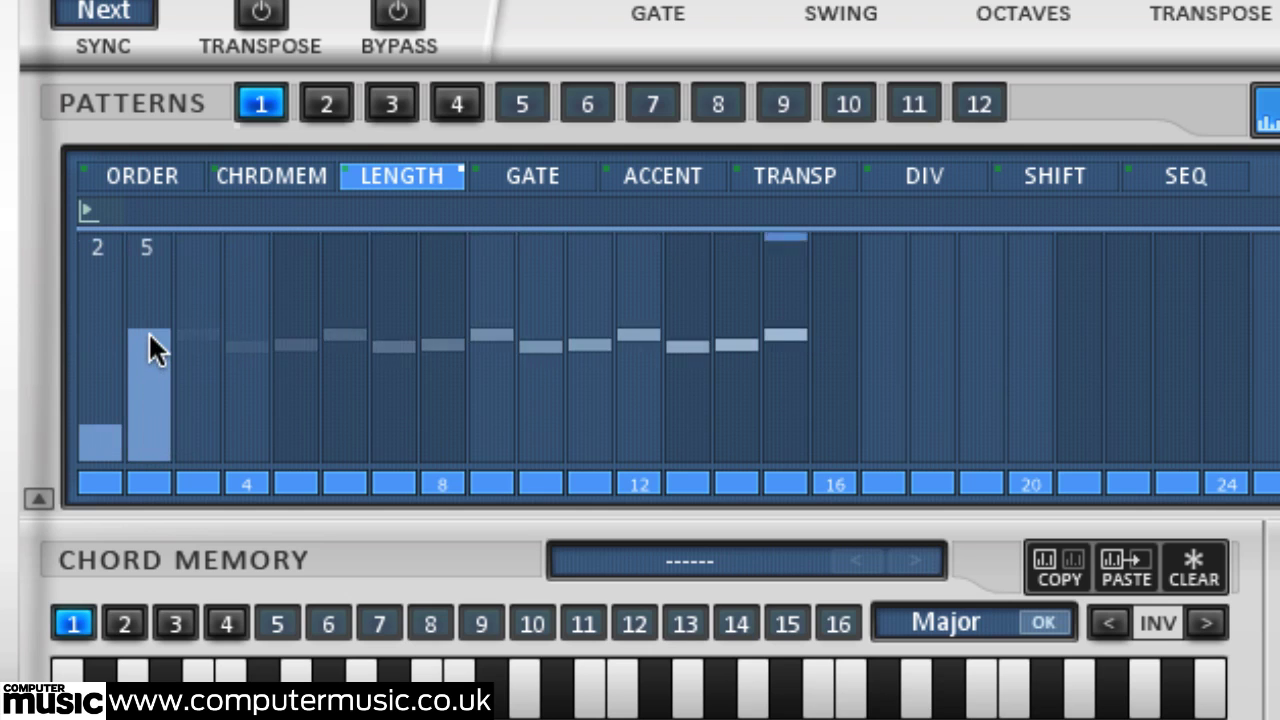
{"action": "left_click", "coordinate": [190, 410]}
{"action": "left_click_drag", "start_coordinate": [189, 412], "coordinate": [191, 441]}
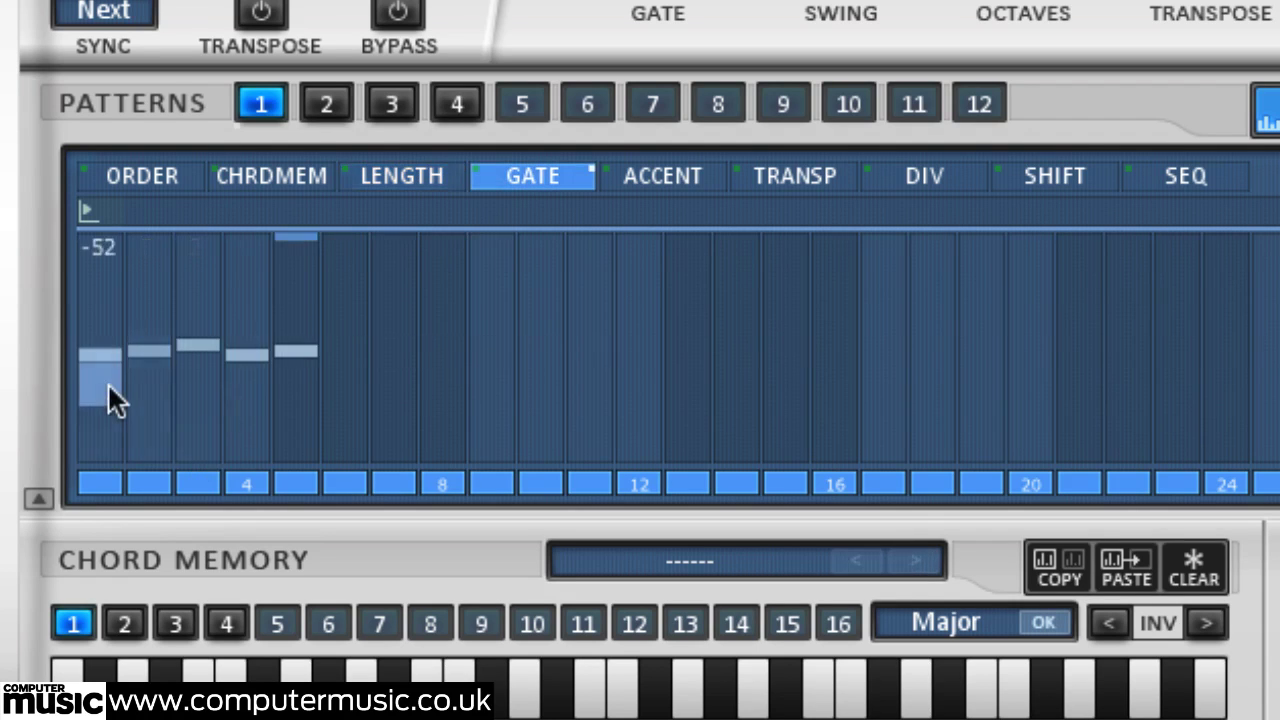
- Set the Gate to -28 on step 1 and draw varied gate values from 39 on step 2 to -86 on step 10
{"action": "left_click_drag", "start_coordinate": [107, 382], "coordinate": [108, 379]}
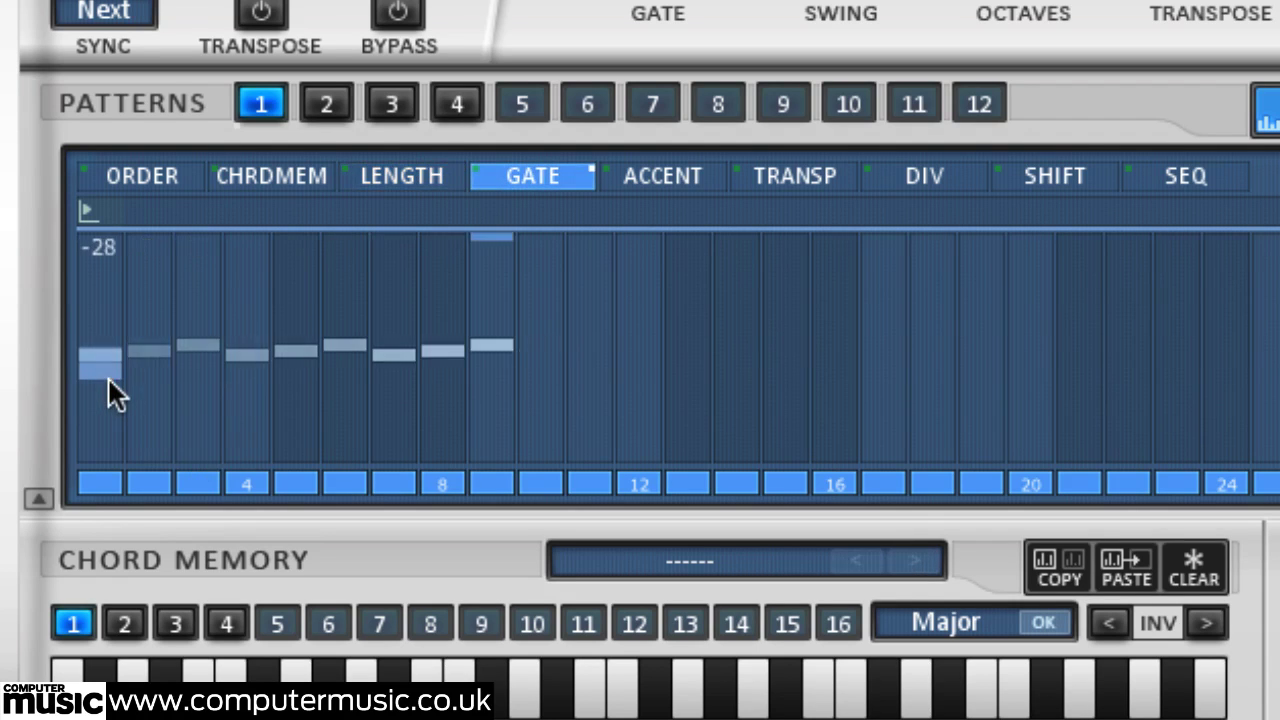
{"action": "left_click", "coordinate": [142, 305]}
{"action": "mouse_move", "coordinate": [142, 305]}
{"action": "left_mouse_down"}
{"action": "mouse_move", "coordinate": [184, 320]}
{"action": "mouse_move", "coordinate": [194, 412]}
{"action": "mouse_move", "coordinate": [256, 395]}
{"action": "mouse_move", "coordinate": [254, 463]}
{"action": "mouse_move", "coordinate": [297, 400]}
{"action": "mouse_move", "coordinate": [290, 385]}
{"action": "mouse_move", "coordinate": [251, 409]}
{"action": "mouse_move", "coordinate": [351, 360]}
{"action": "mouse_move", "coordinate": [354, 406]}
{"action": "mouse_move", "coordinate": [393, 367]}
{"action": "mouse_move", "coordinate": [396, 418]}
{"action": "mouse_move", "coordinate": [494, 371]}
{"action": "mouse_move", "coordinate": [509, 437]}
{"action": "mouse_move", "coordinate": [551, 434]}
{"action": "mouse_move", "coordinate": [535, 355]}
{"action": "mouse_move", "coordinate": [537, 451]}
{"action": "left_mouse_up"}
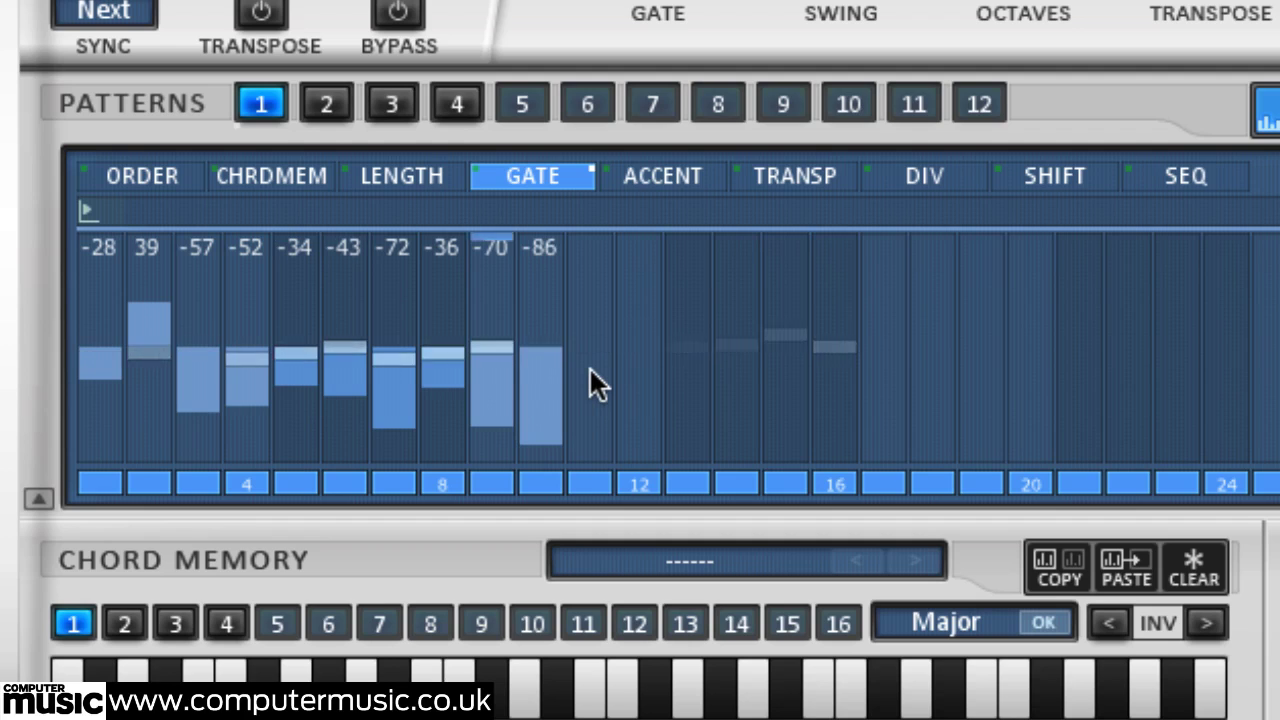
- Restart playback and draw a run of Accent values from step 1 to about step 11
{"action": "key", "text": "space"}
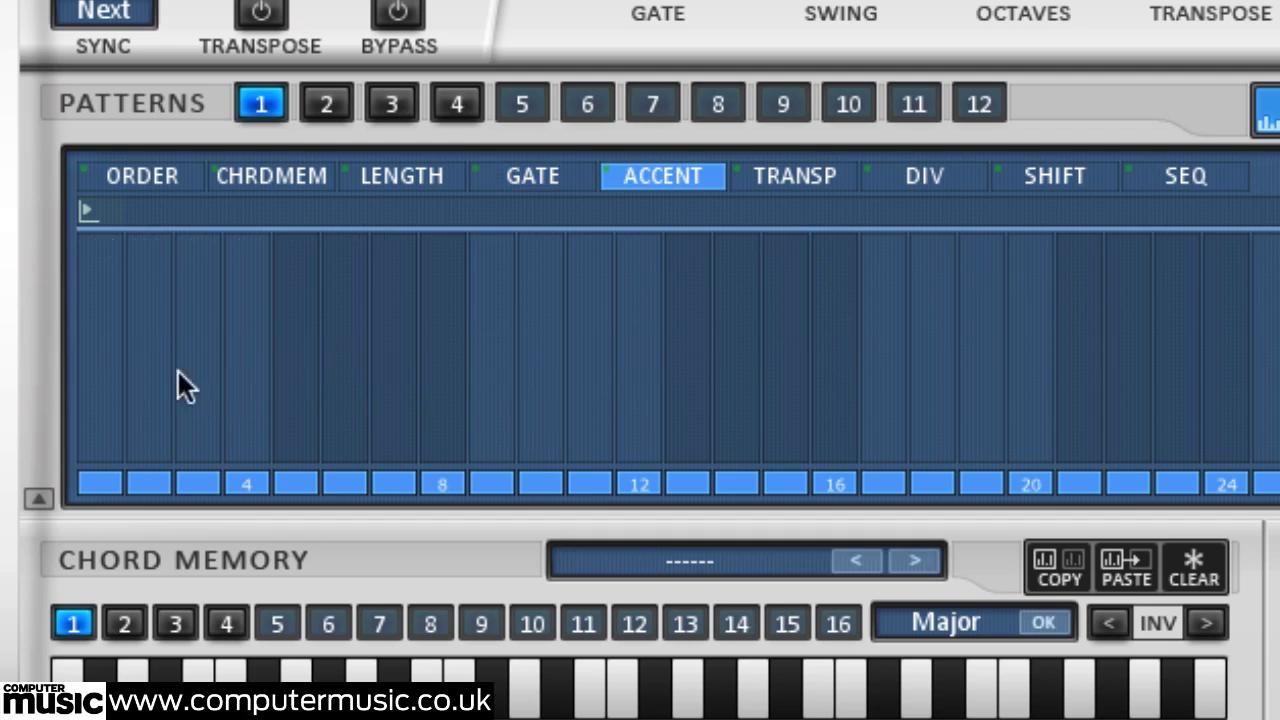
{"action": "key", "text": "space"}
{"action": "mouse_move", "coordinate": [96, 363]}
{"action": "left_mouse_down"}
{"action": "mouse_move", "coordinate": [95, 439]}
{"action": "mouse_move", "coordinate": [145, 355]}
{"action": "mouse_move", "coordinate": [199, 349]}
{"action": "mouse_move", "coordinate": [200, 395]}
{"action": "mouse_move", "coordinate": [260, 341]}
{"action": "mouse_move", "coordinate": [262, 398]}
{"action": "mouse_move", "coordinate": [284, 338]}
{"action": "mouse_move", "coordinate": [351, 334]}
{"action": "mouse_move", "coordinate": [354, 296]}
{"action": "mouse_move", "coordinate": [419, 347]}
{"action": "mouse_move", "coordinate": [407, 286]}
{"action": "mouse_move", "coordinate": [453, 302]}
{"action": "mouse_move", "coordinate": [453, 391]}
{"action": "mouse_move", "coordinate": [500, 329]}
{"action": "mouse_move", "coordinate": [506, 383]}
{"action": "mouse_move", "coordinate": [570, 375]}
{"action": "left_mouse_up"}
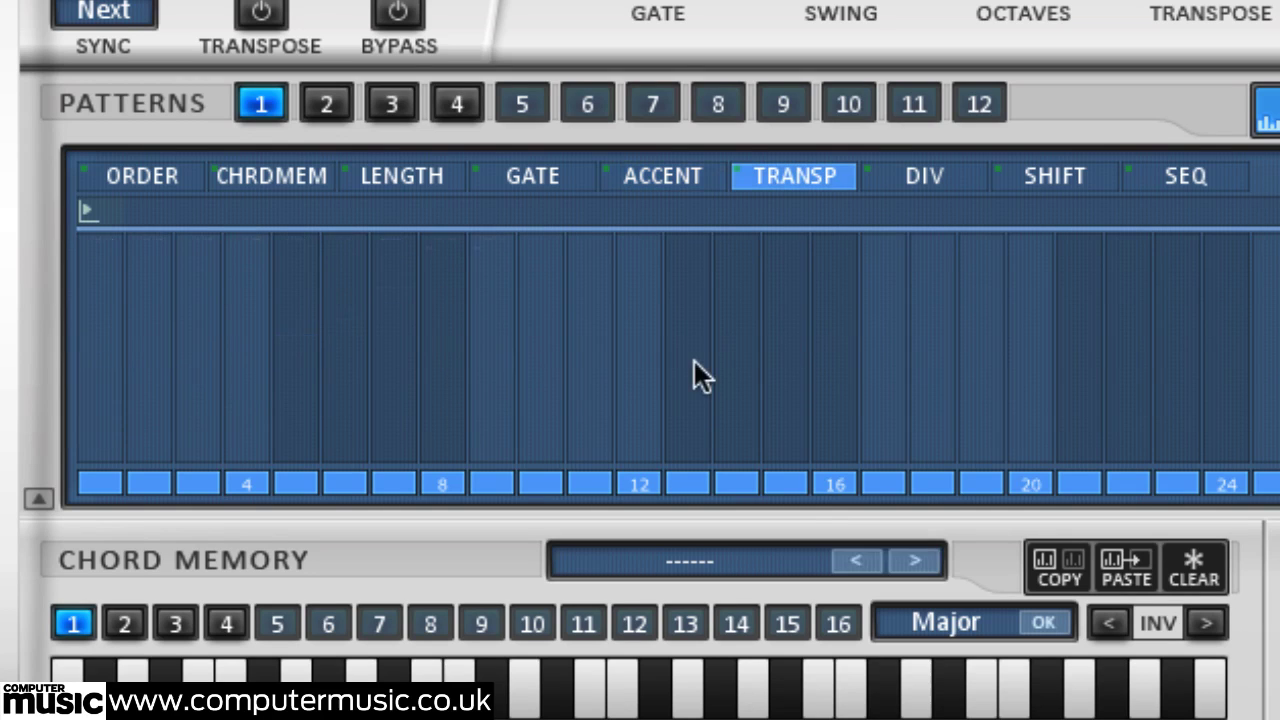
- Start playback and transpose steps 2, 3 and 4 by 7, 12 and 7, adding further transpose values on steps 5 and 7
{"action": "key", "text": "space"}
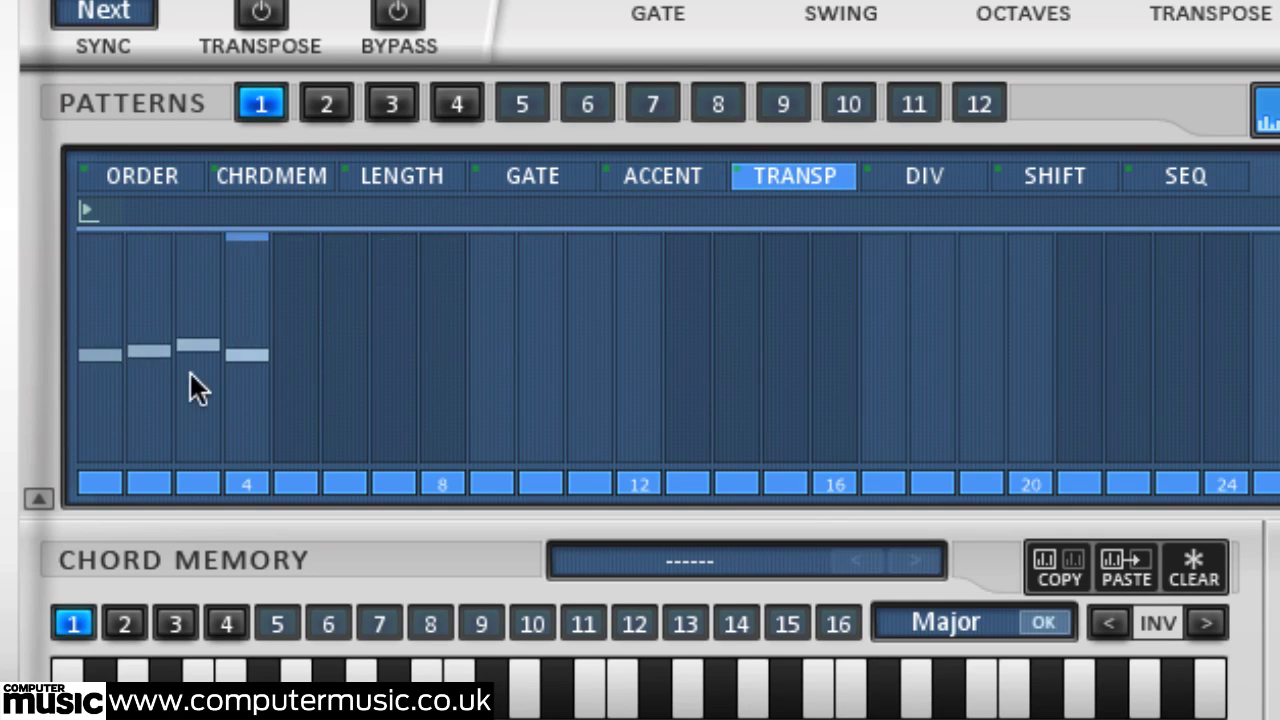
{"action": "mouse_move", "coordinate": [90, 359]}
{"action": "left_mouse_down"}
{"action": "mouse_move", "coordinate": [89, 343]}
{"action": "mouse_move", "coordinate": [139, 322]}
{"action": "mouse_move", "coordinate": [138, 309]}
{"action": "mouse_move", "coordinate": [242, 311]}
{"action": "mouse_move", "coordinate": [203, 288]}
{"action": "left_mouse_up"}
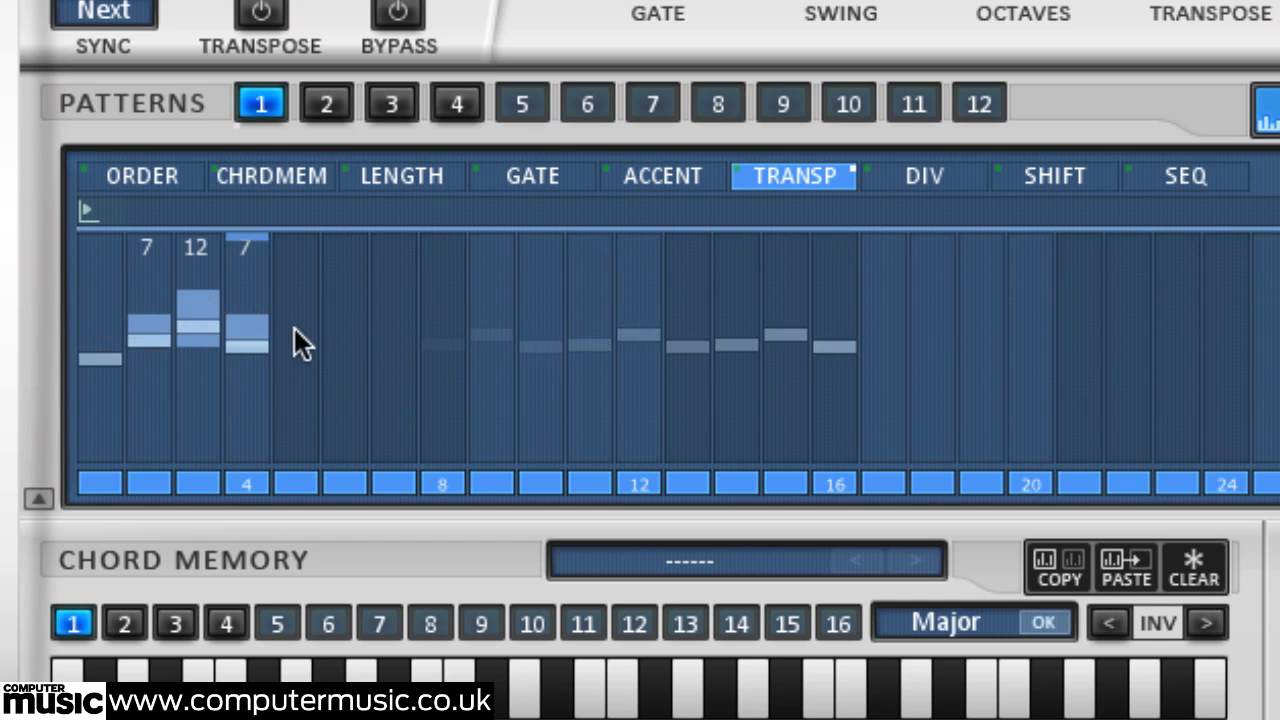
{"action": "mouse_move", "coordinate": [294, 330]}
{"action": "left_mouse_down"}
{"action": "mouse_move", "coordinate": [294, 365]}
{"action": "mouse_move", "coordinate": [302, 355]}
{"action": "left_mouse_up"}
{"action": "left_click", "coordinate": [394, 357]}
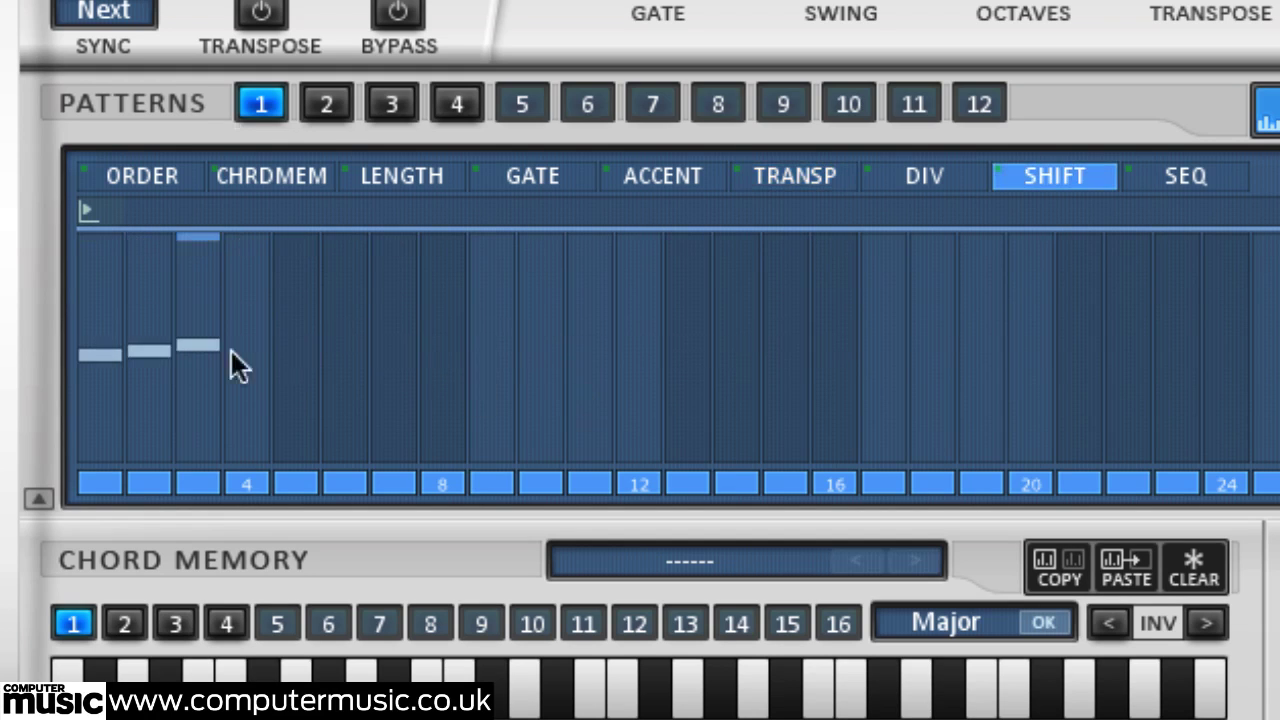
- Draw Shift values of about -29, 27 and 36 on steps 2 to 4 and about -27, -36 and -39 on steps 6 to 8
{"action": "mouse_move", "coordinate": [200, 362]}
{"action": "left_mouse_down"}
{"action": "mouse_move", "coordinate": [209, 292]}
{"action": "mouse_move", "coordinate": [238, 300]}
{"action": "mouse_move", "coordinate": [238, 262]}
{"action": "mouse_move", "coordinate": [304, 336]}
{"action": "mouse_move", "coordinate": [390, 340]}
{"action": "mouse_move", "coordinate": [391, 291]}
{"action": "mouse_move", "coordinate": [444, 319]}
{"action": "mouse_move", "coordinate": [444, 283]}
{"action": "mouse_move", "coordinate": [405, 296]}
{"action": "left_mouse_up"}
{"action": "left_click_drag", "start_coordinate": [157, 329], "coordinate": [160, 435]}
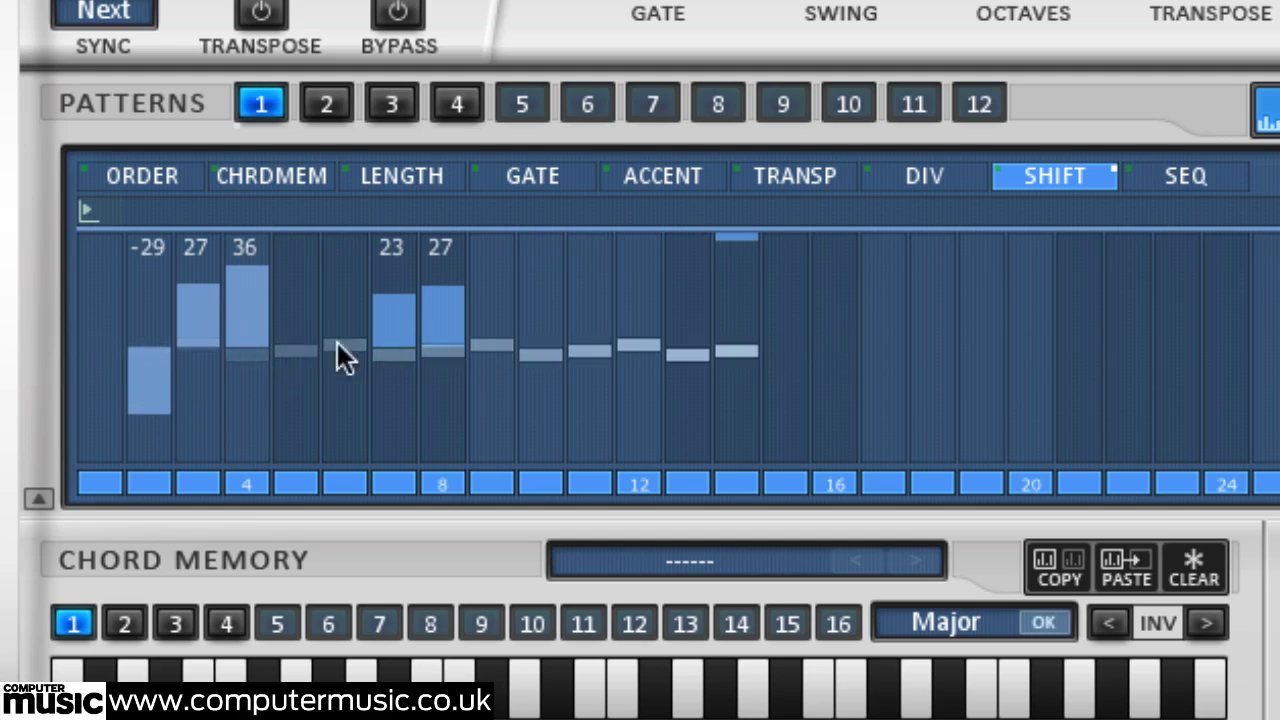
{"action": "left_click_drag", "start_coordinate": [337, 354], "coordinate": [362, 409]}
{"action": "left_click_drag", "start_coordinate": [391, 305], "coordinate": [396, 428]}
{"action": "left_click_drag", "start_coordinate": [440, 290], "coordinate": [441, 436]}
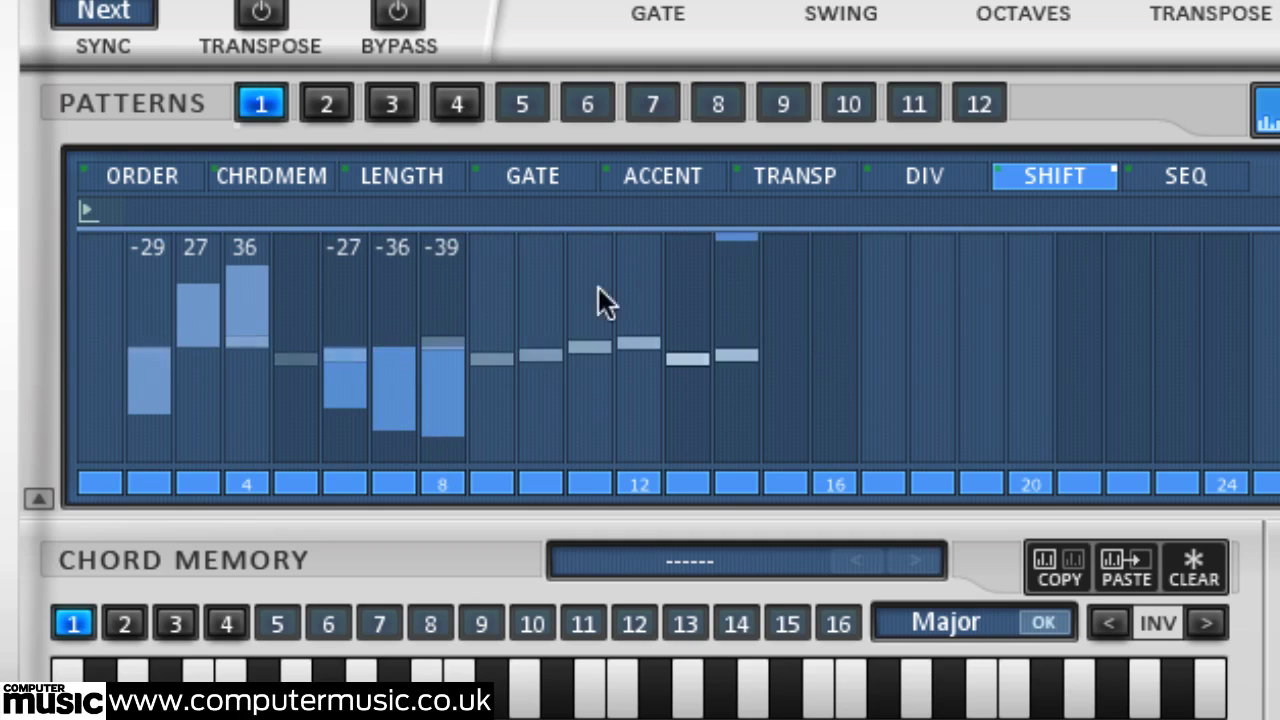
- In the Div lane, set step 1 to 3 and step 2 to 2, and draw rising divisions from step 3 onward
{"action": "left_click", "coordinate": [937, 190]}
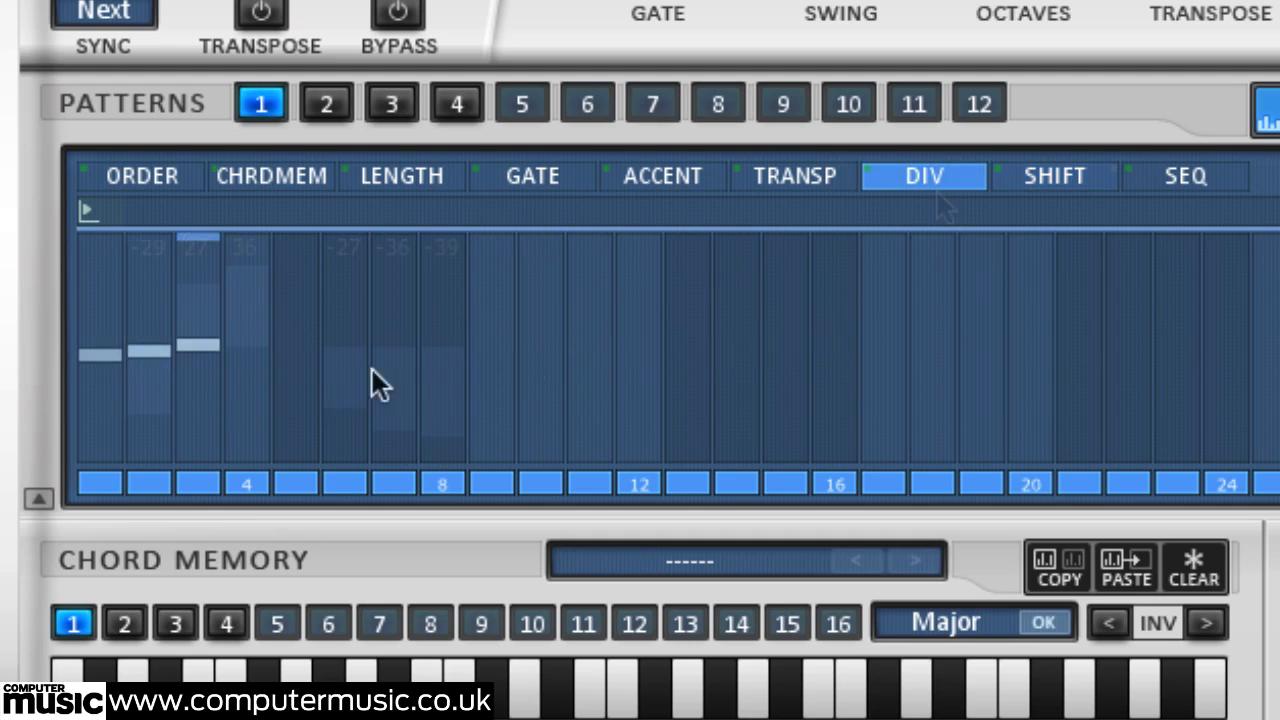
{"action": "left_click", "coordinate": [103, 404]}
{"action": "left_click", "coordinate": [155, 420]}
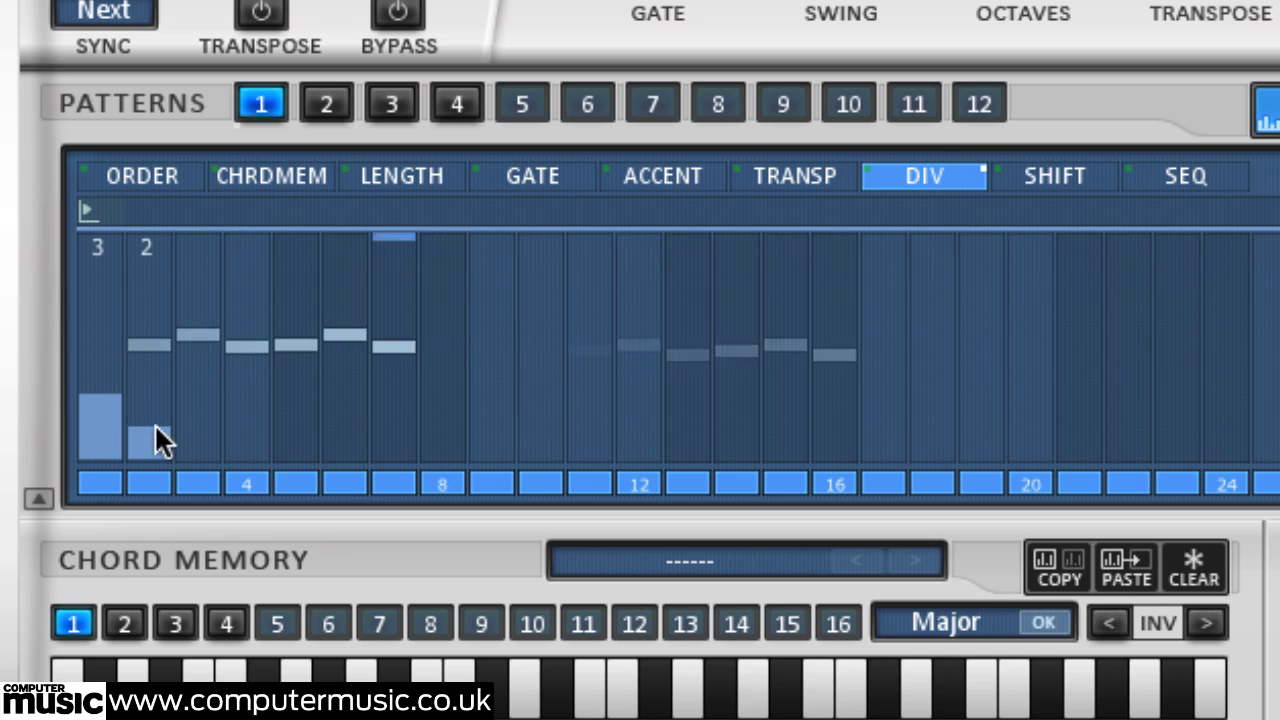
{"action": "mouse_move", "coordinate": [204, 434]}
{"action": "left_mouse_down"}
{"action": "mouse_move", "coordinate": [203, 362]}
{"action": "mouse_move", "coordinate": [250, 319]}
{"action": "mouse_move", "coordinate": [250, 294]}
{"action": "mouse_move", "coordinate": [270, 300]}
{"action": "mouse_move", "coordinate": [287, 244]}
{"action": "mouse_move", "coordinate": [325, 235]}
{"action": "left_mouse_up"}
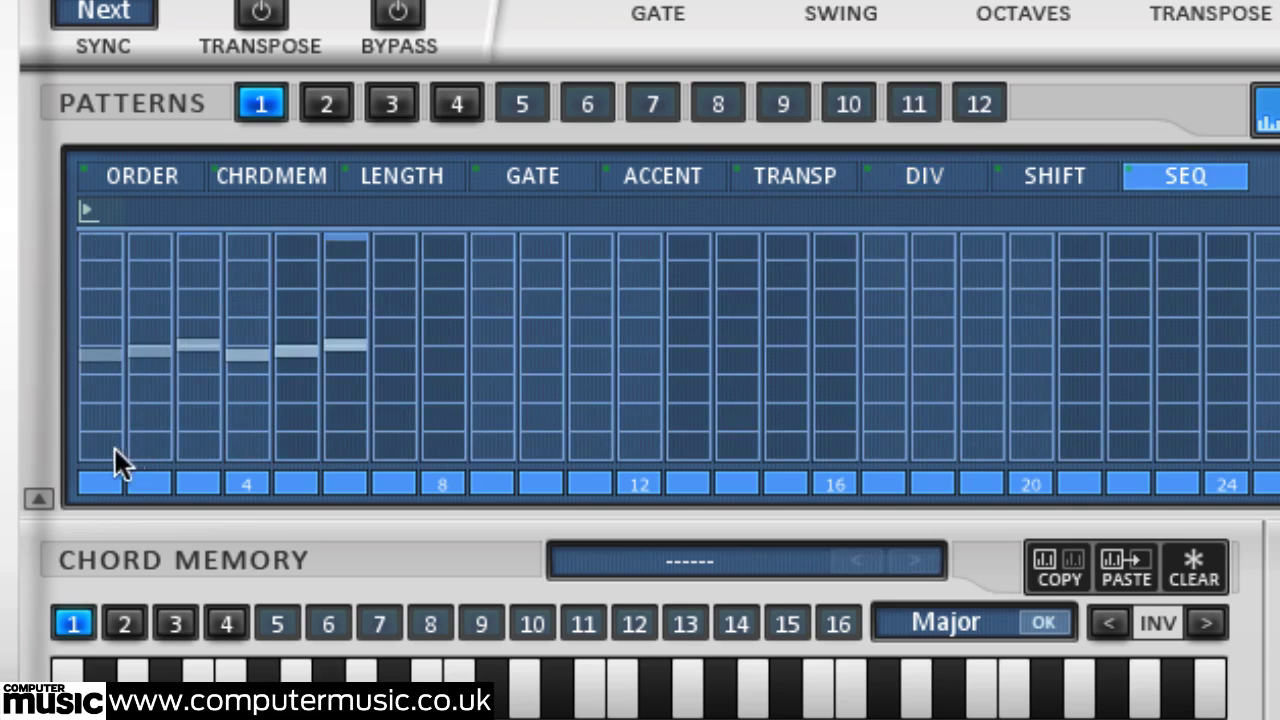
- In the Seq lane, assign 1 to steps 1 to 4 and alternate 3 and 2 on steps 5 to 8
{"action": "left_click", "coordinate": [114, 446]}
{"action": "left_click_drag", "start_coordinate": [167, 446], "coordinate": [302, 430]}
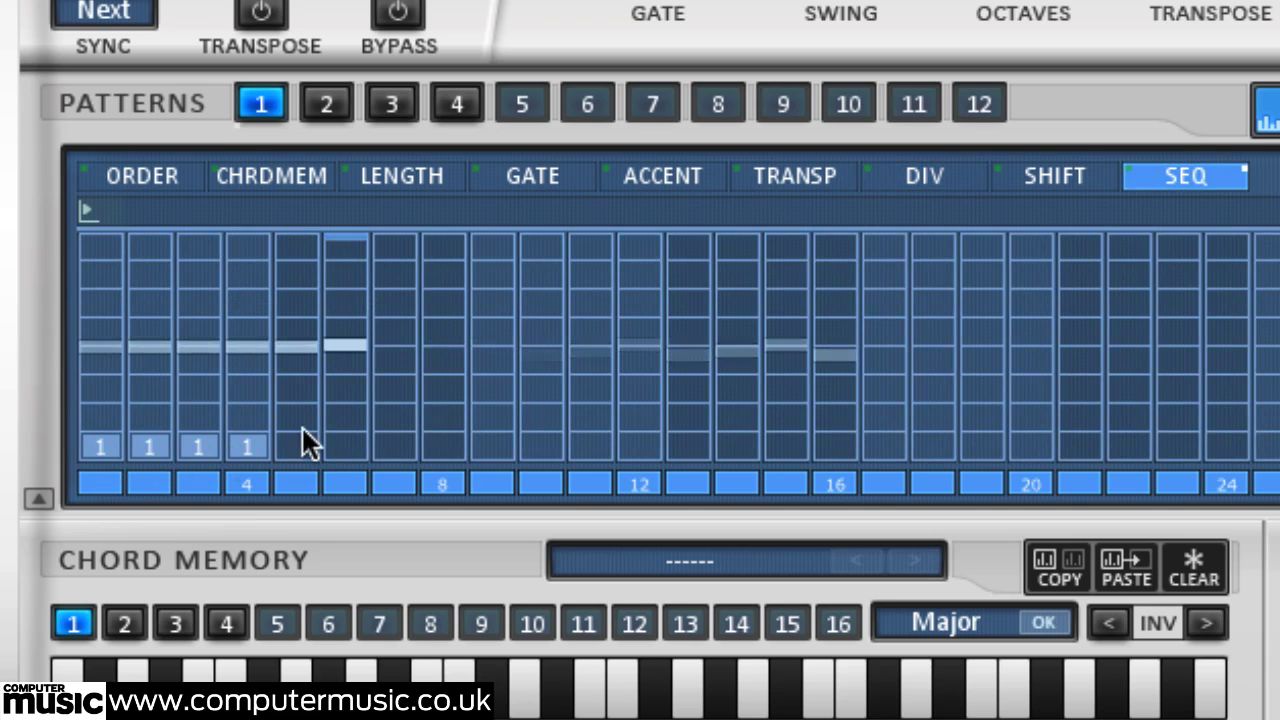
{"action": "left_click", "coordinate": [296, 389]}
{"action": "left_click", "coordinate": [344, 418]}
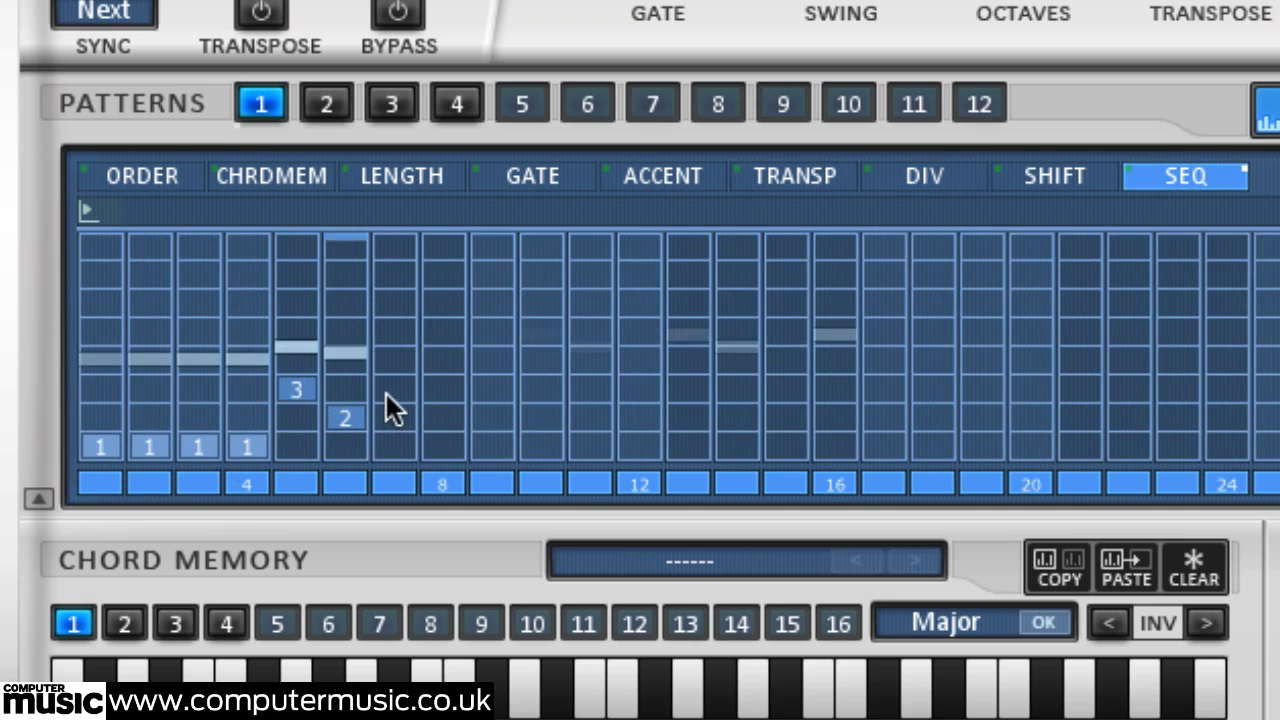
{"action": "left_click", "coordinate": [394, 389]}
{"action": "left_click", "coordinate": [443, 418]}
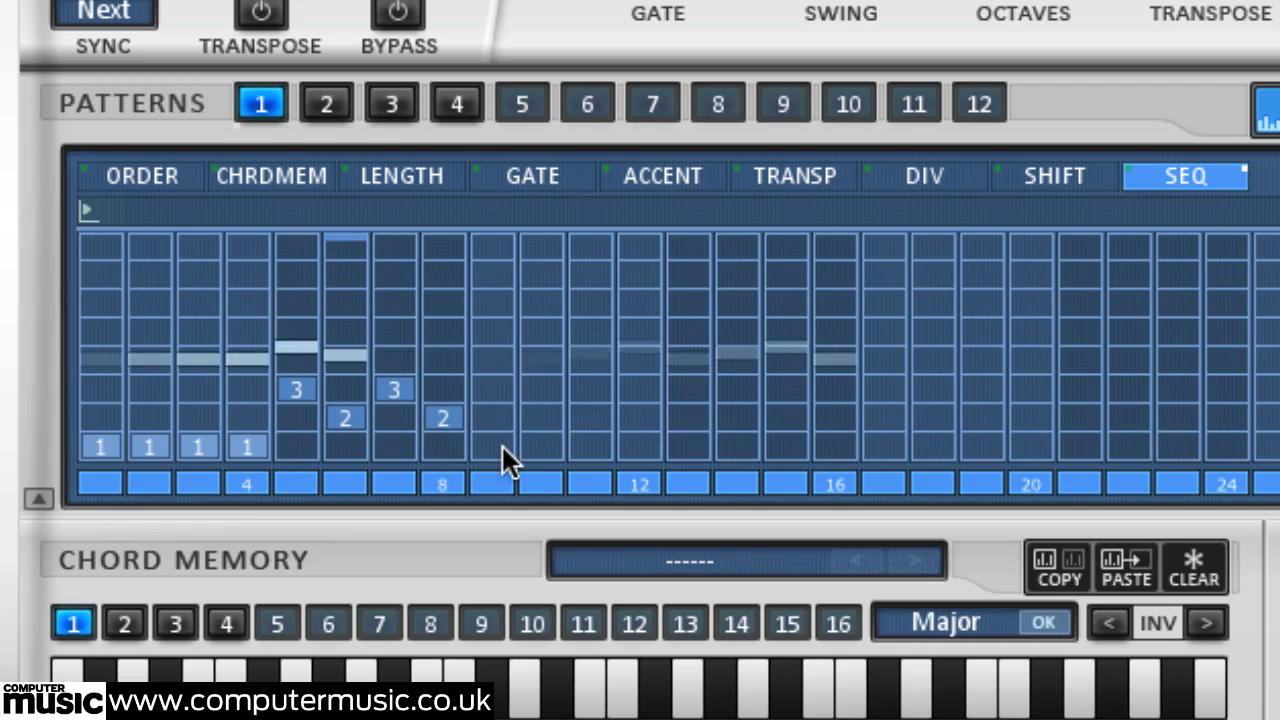
- In the Seq lane, assign 1, 2, 3 and 2 to steps 9 to 12
{"action": "left_click", "coordinate": [492, 446]}
{"action": "left_click", "coordinate": [541, 418]}
{"action": "left_click", "coordinate": [590, 389]}
{"action": "left_click", "coordinate": [639, 418]}
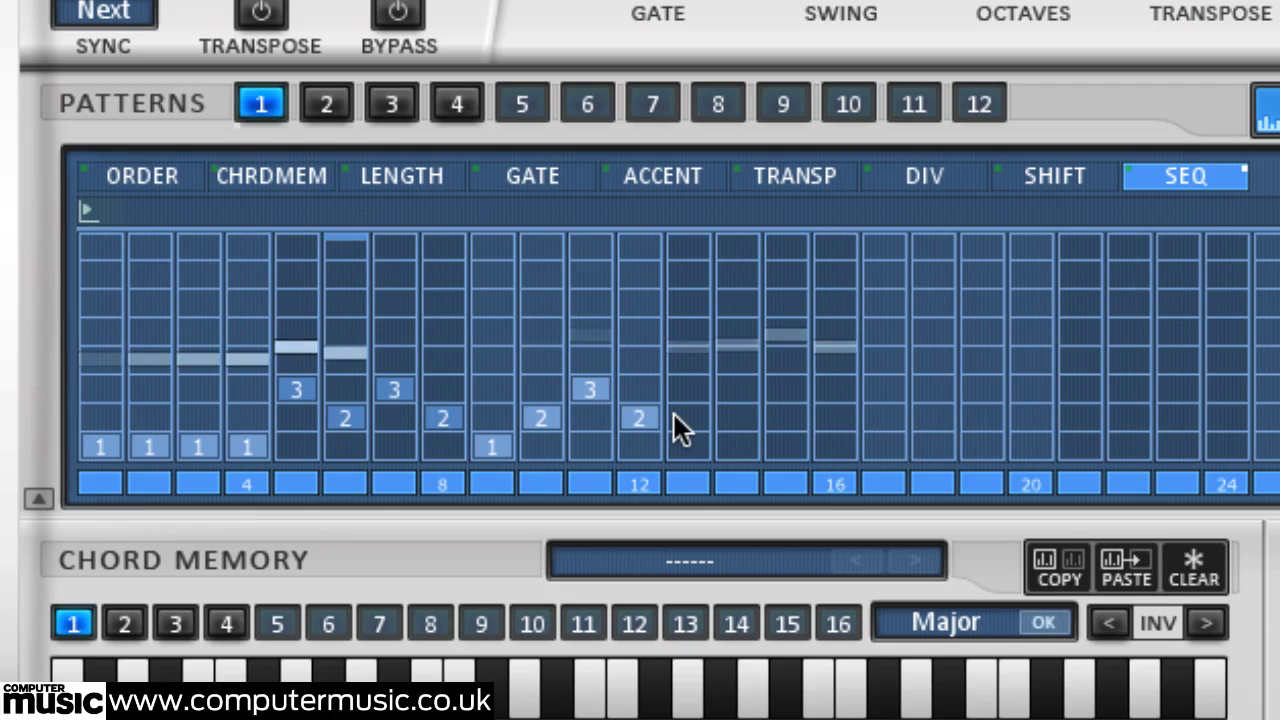
- Layer a 3 onto Seq steps 1 and 3 and a 1 onto step 11
{"action": "left_click", "coordinate": [102, 389]}
{"action": "left_click", "coordinate": [192, 387]}
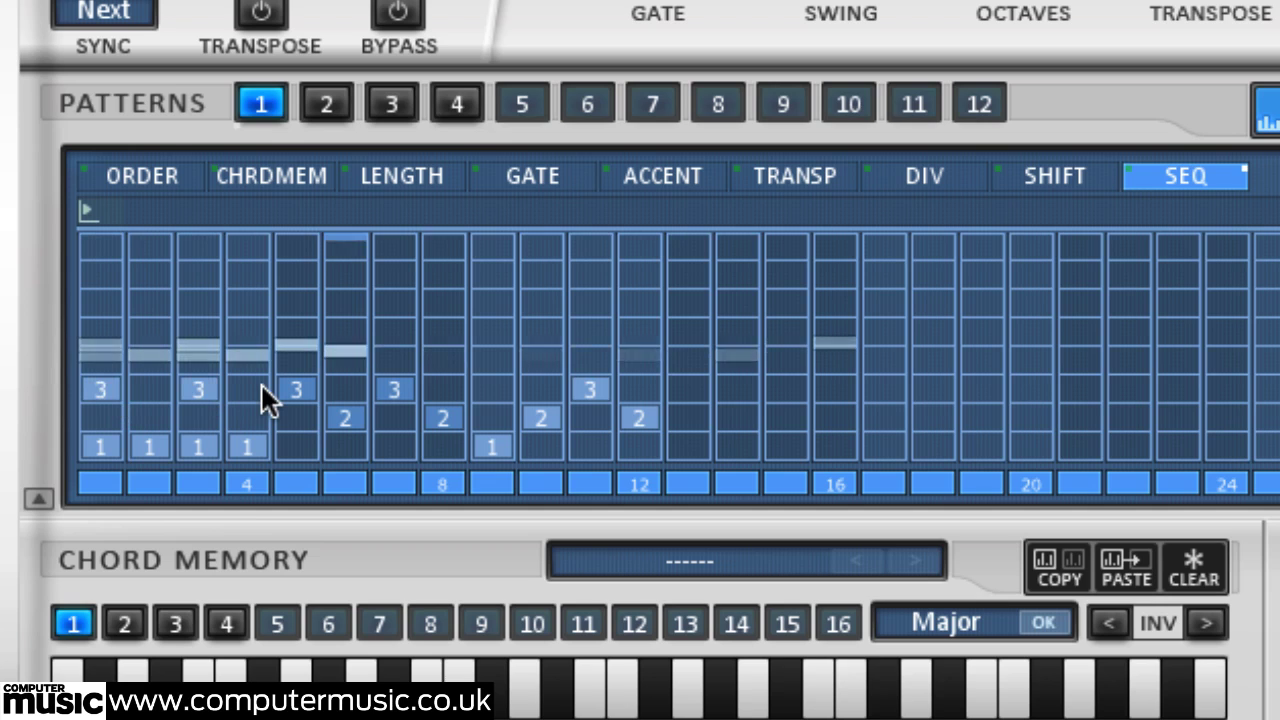
{"action": "left_click", "coordinate": [589, 446]}
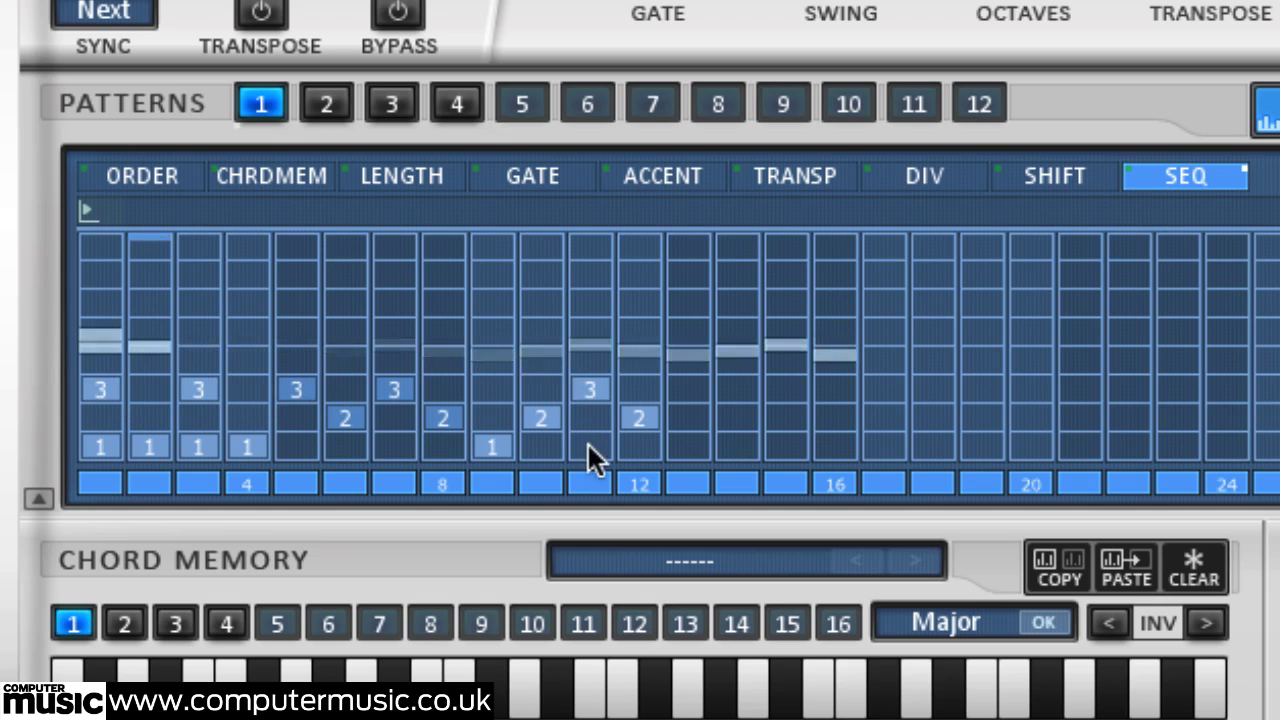
{"action": "left_click", "coordinate": [586, 386]}
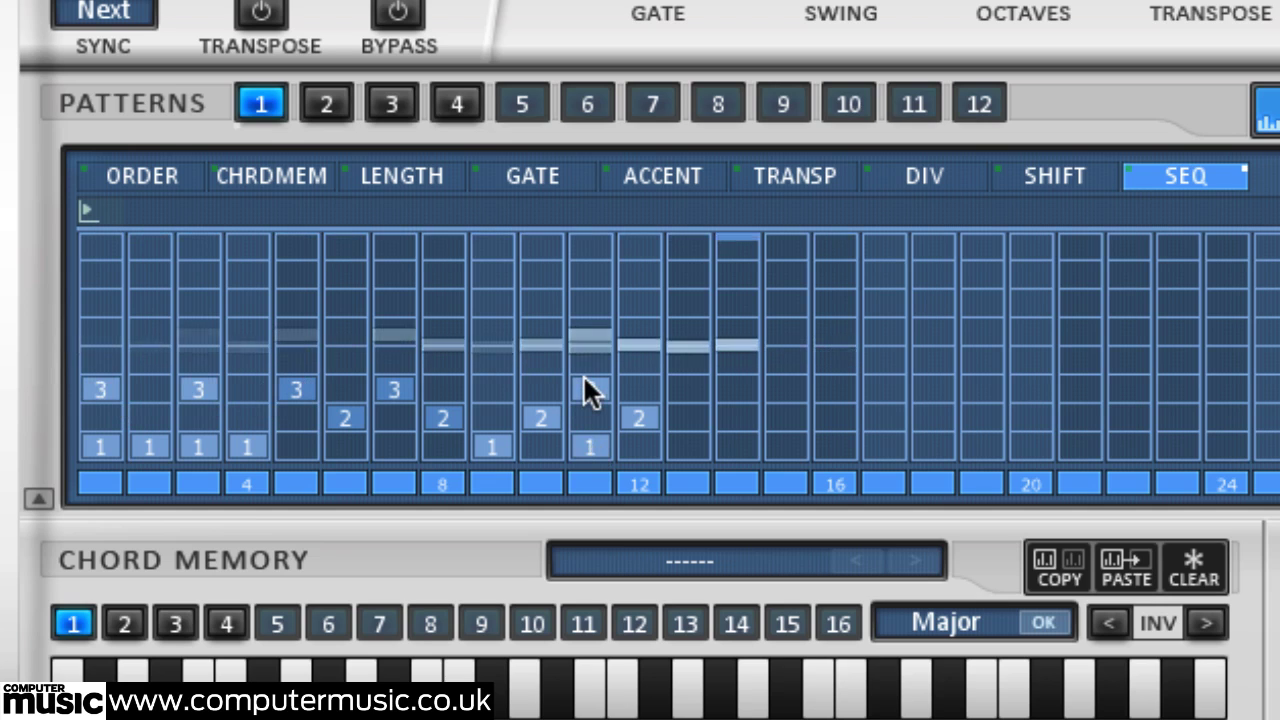
- Assign Seq values 3 and 1 to step 14 and 2 and 1 to step 15, and stop playback
{"action": "left_click", "coordinate": [736, 392]}
{"action": "left_click", "coordinate": [786, 418]}
{"action": "left_click", "coordinate": [737, 446]}
{"action": "left_click", "coordinate": [784, 444]}
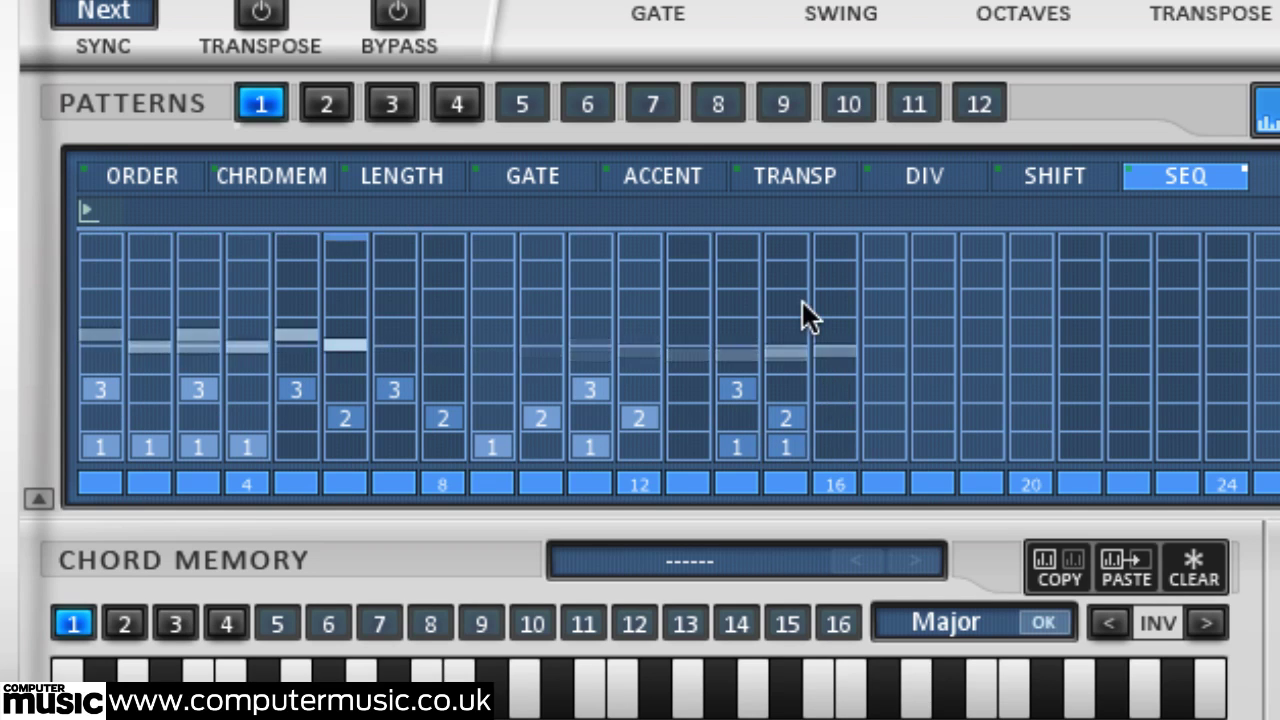
{"action": "key", "text": "space"}
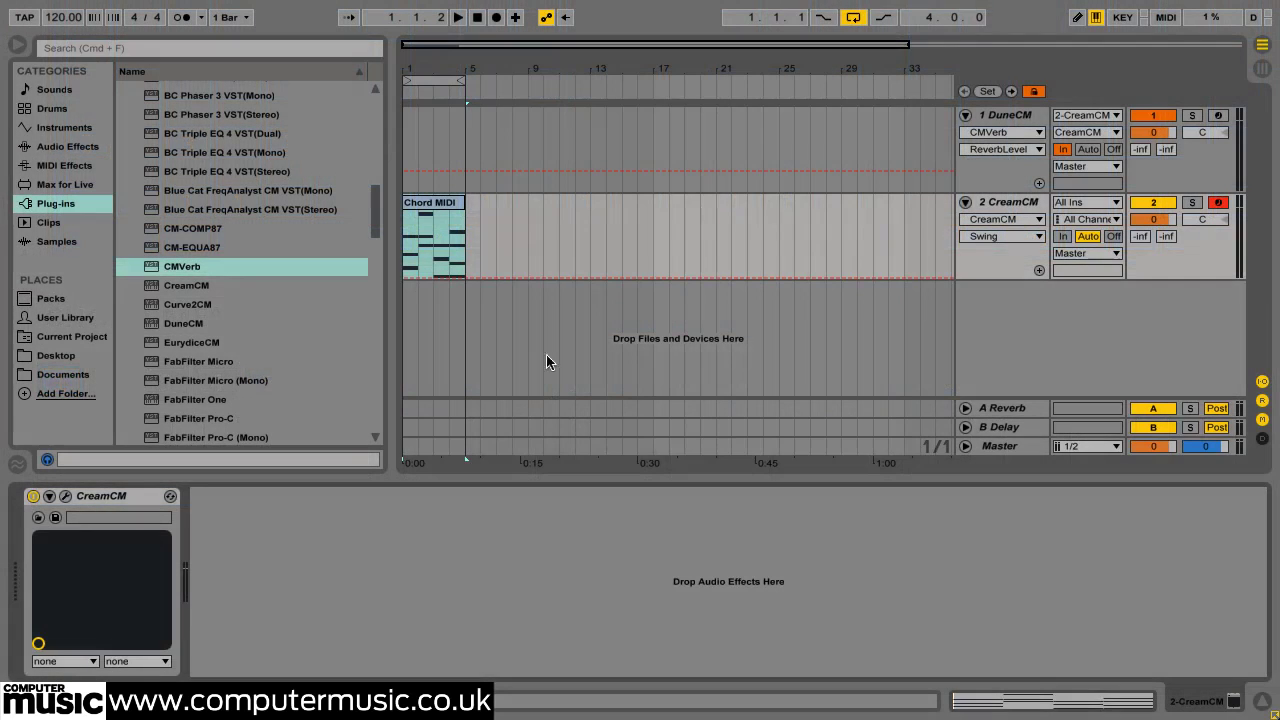
- Replace the Chord MIDI clip on the CreamCM track with a new empty four-bar MIDI clip and open it for note editing
{"action": "left_click", "coordinate": [432, 203]}
{"action": "key", "text": "Delete"}
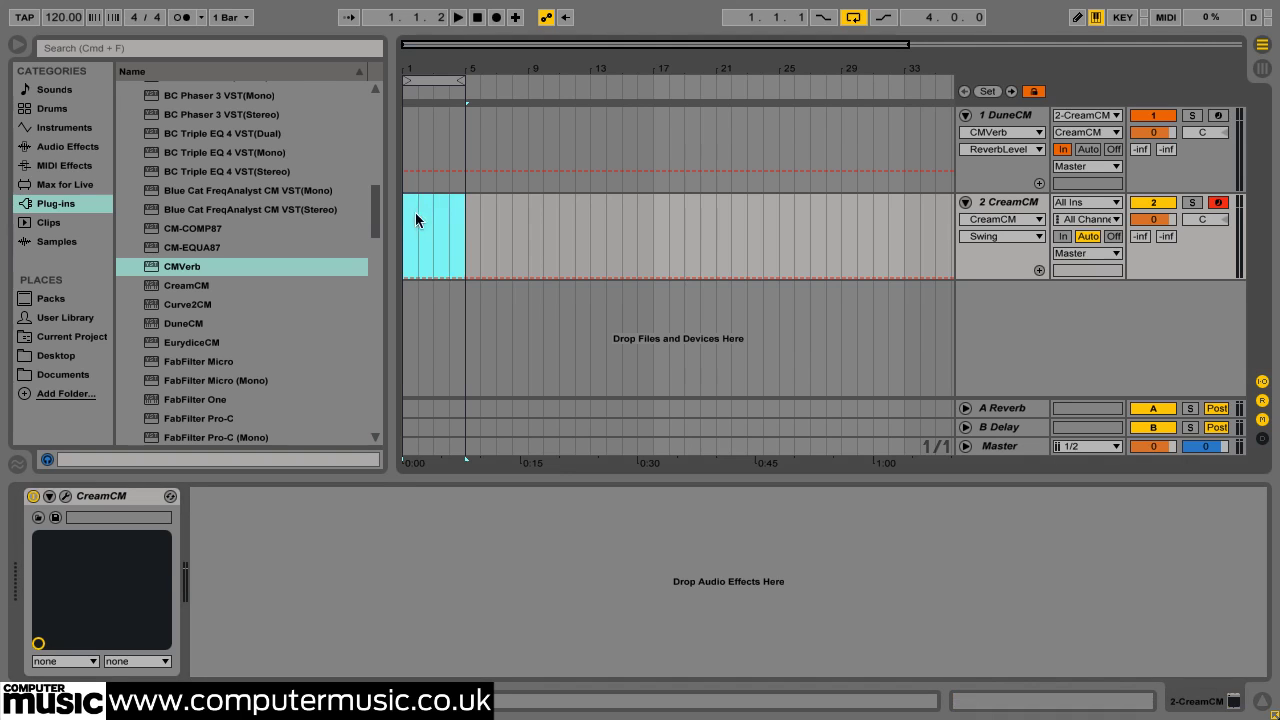
{"action": "left_click_drag", "start_coordinate": [415, 212], "coordinate": [462, 221]}
{"action": "key", "text": "ctrl+shift+m"}
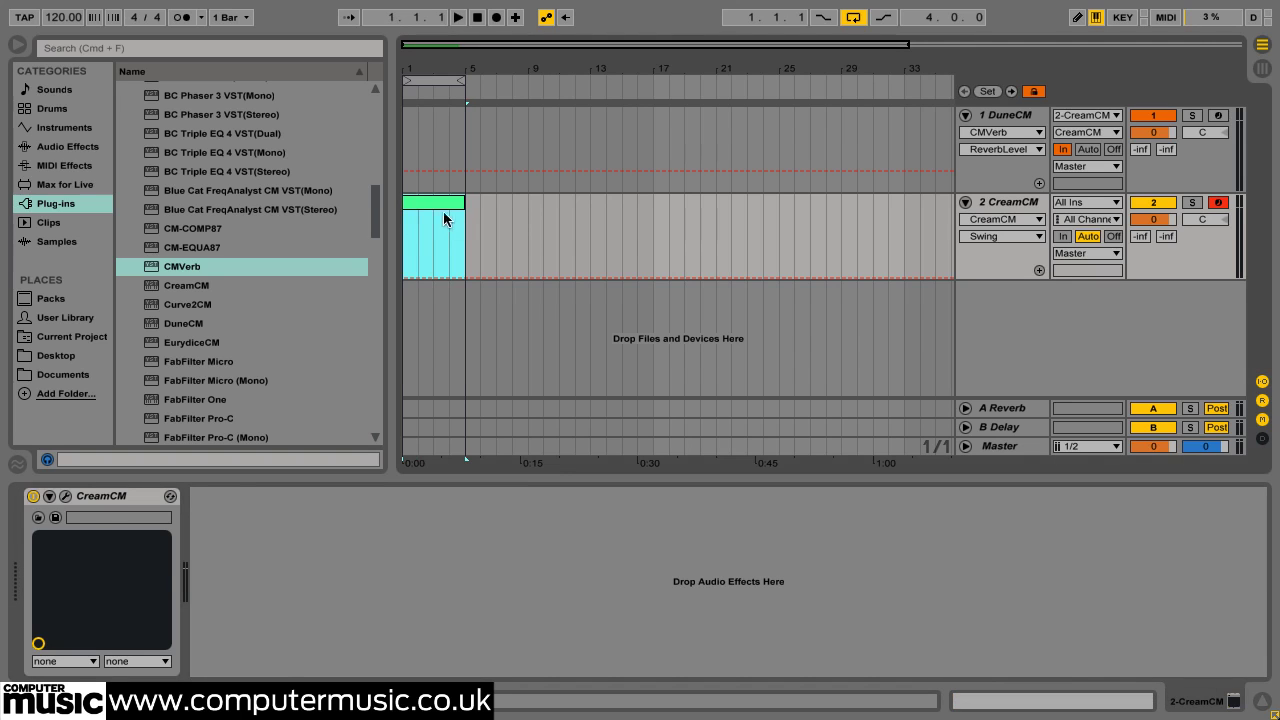
{"action": "double_click", "coordinate": [436, 205]}
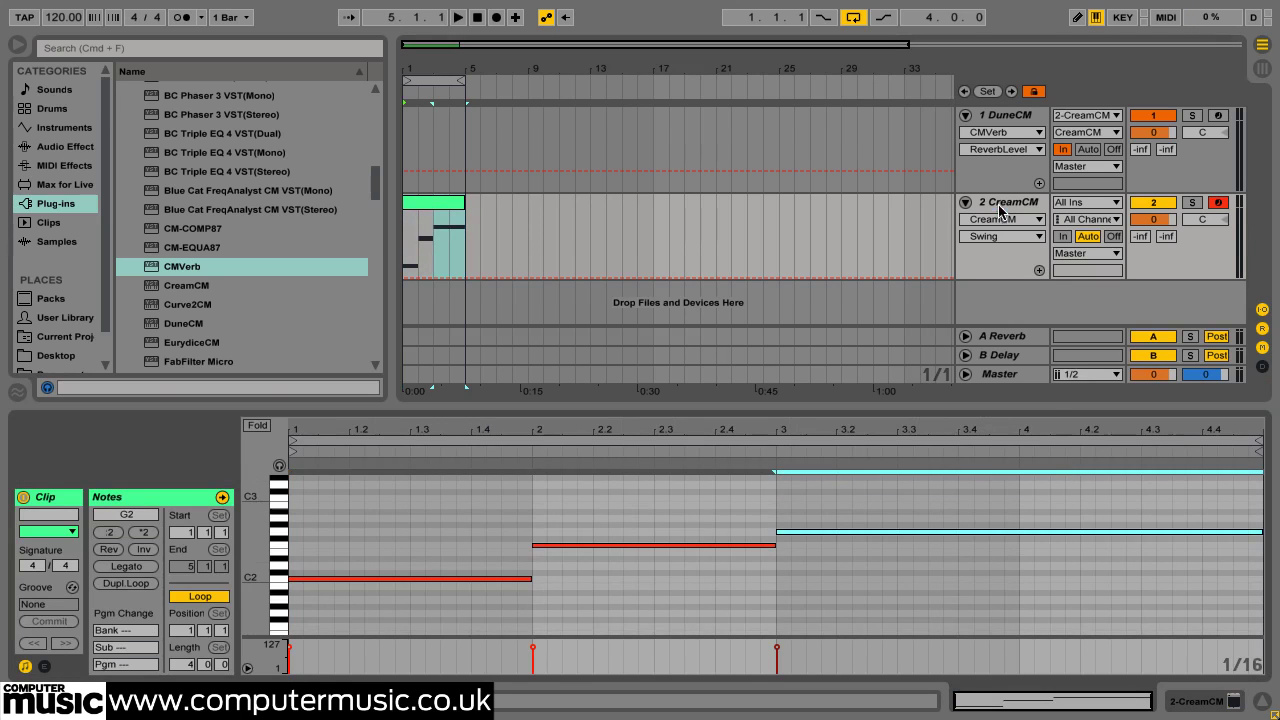
- Open the CreamCM editor from its track and reset the preset to Init
{"action": "left_click", "coordinate": [1000, 209]}
{"action": "left_click", "coordinate": [72, 496]}
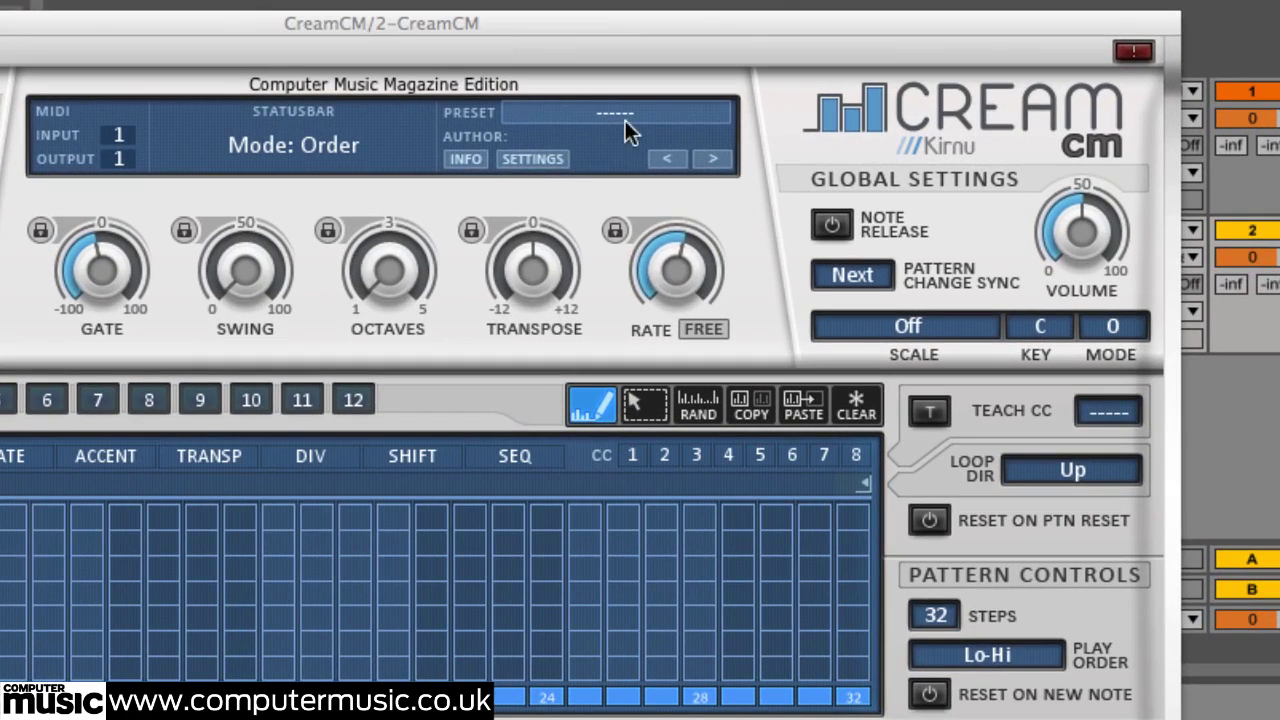
{"action": "left_click", "coordinate": [648, 118]}
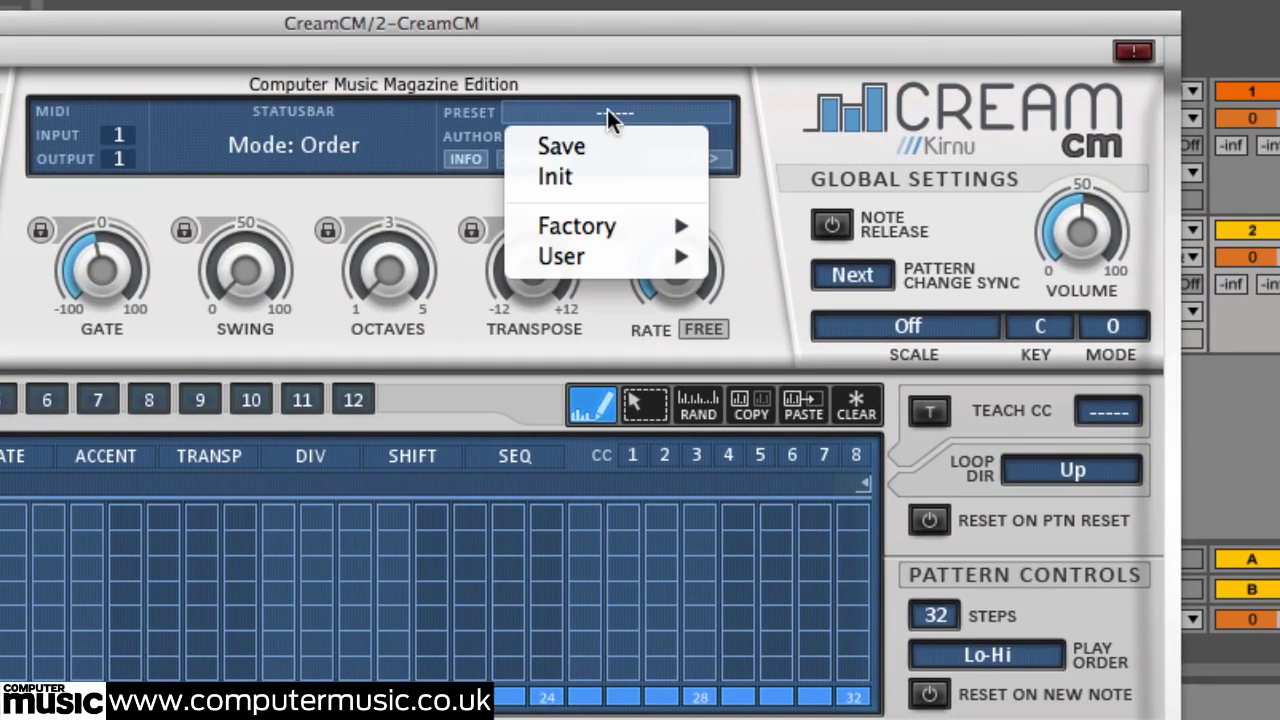
{"action": "left_click", "coordinate": [607, 186]}
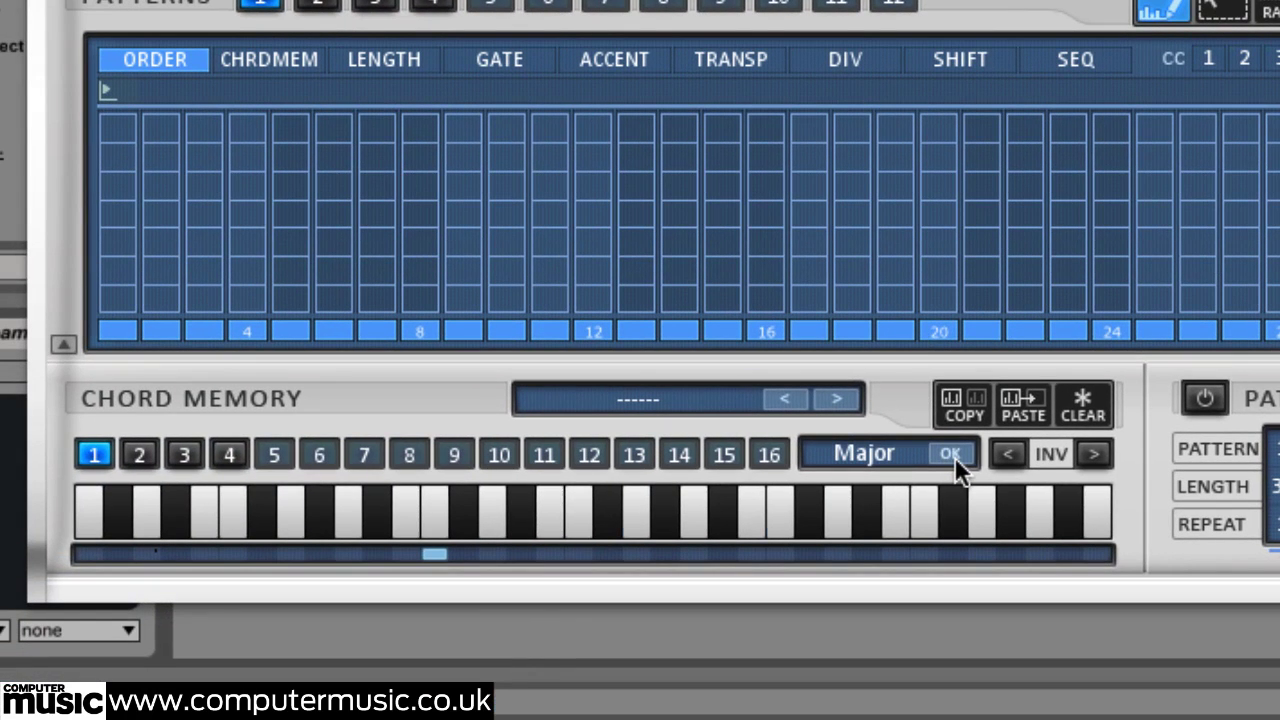
- Fill chord memory slot 1 with a Major chord, assign chord 1 to steps 1 to 8 of the ChrdMem lane and audition it
{"action": "left_click", "coordinate": [952, 456]}
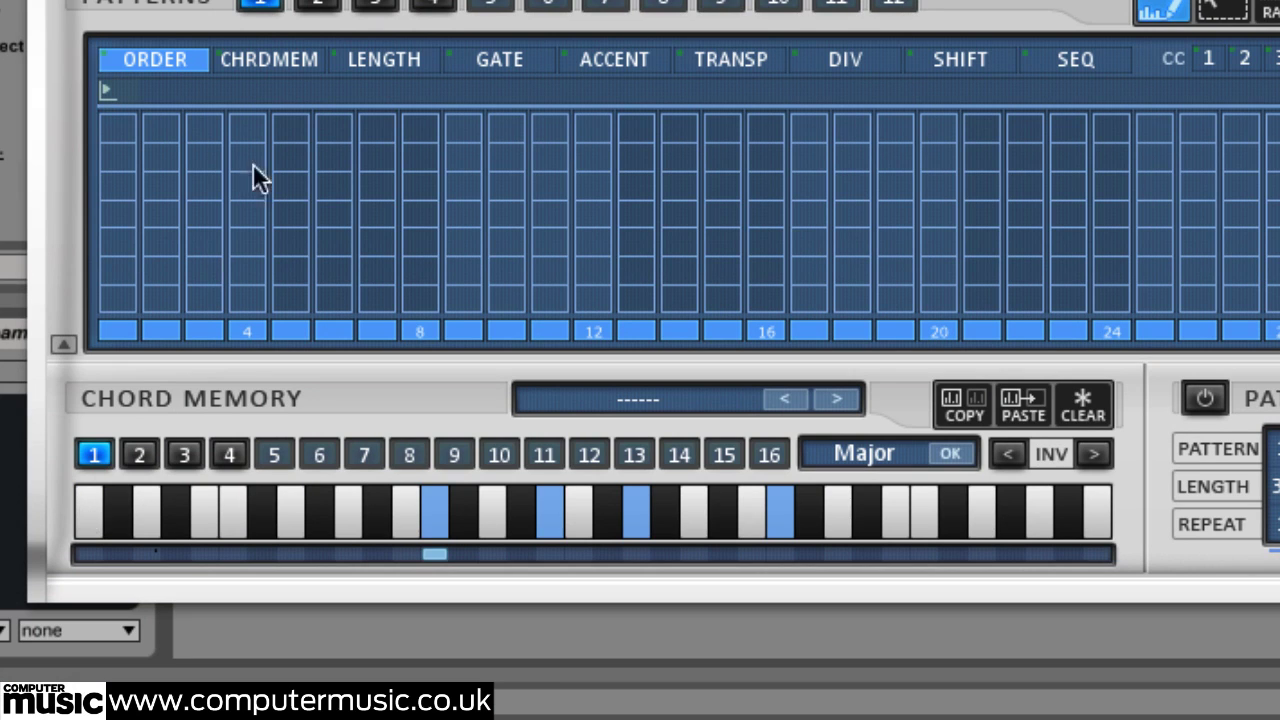
{"action": "left_click", "coordinate": [265, 70]}
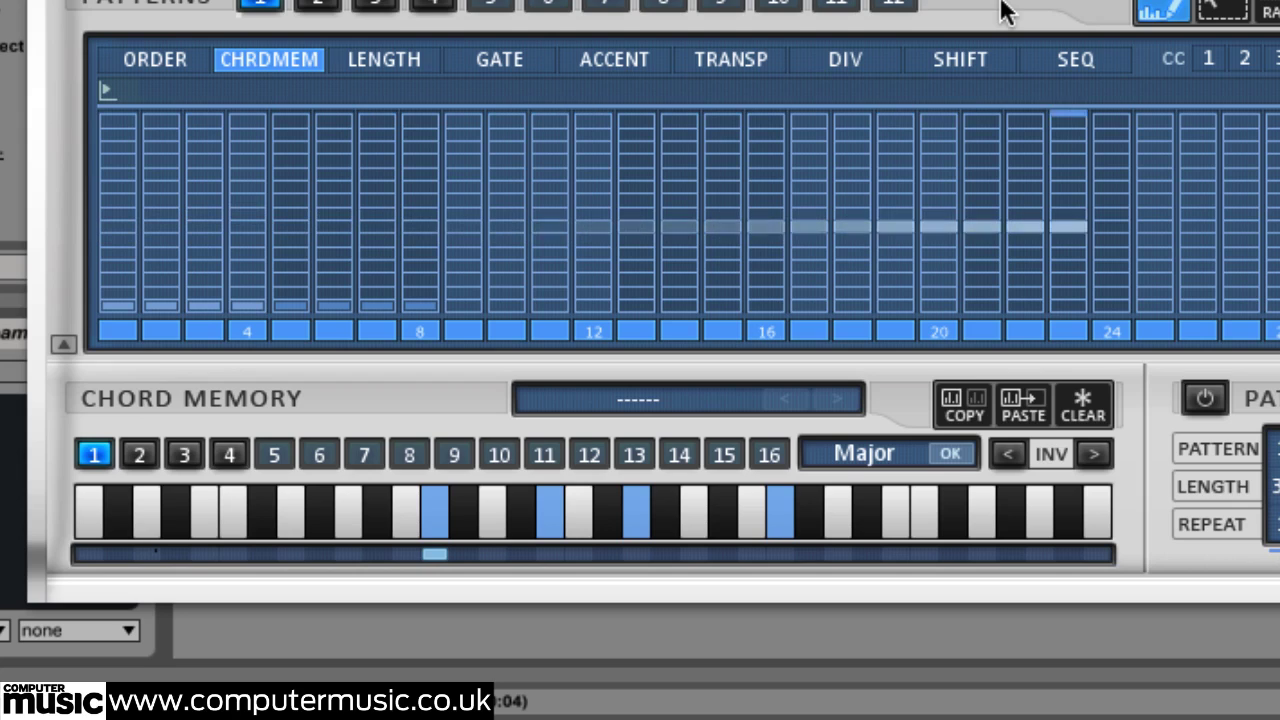
{"action": "key", "text": "space"}
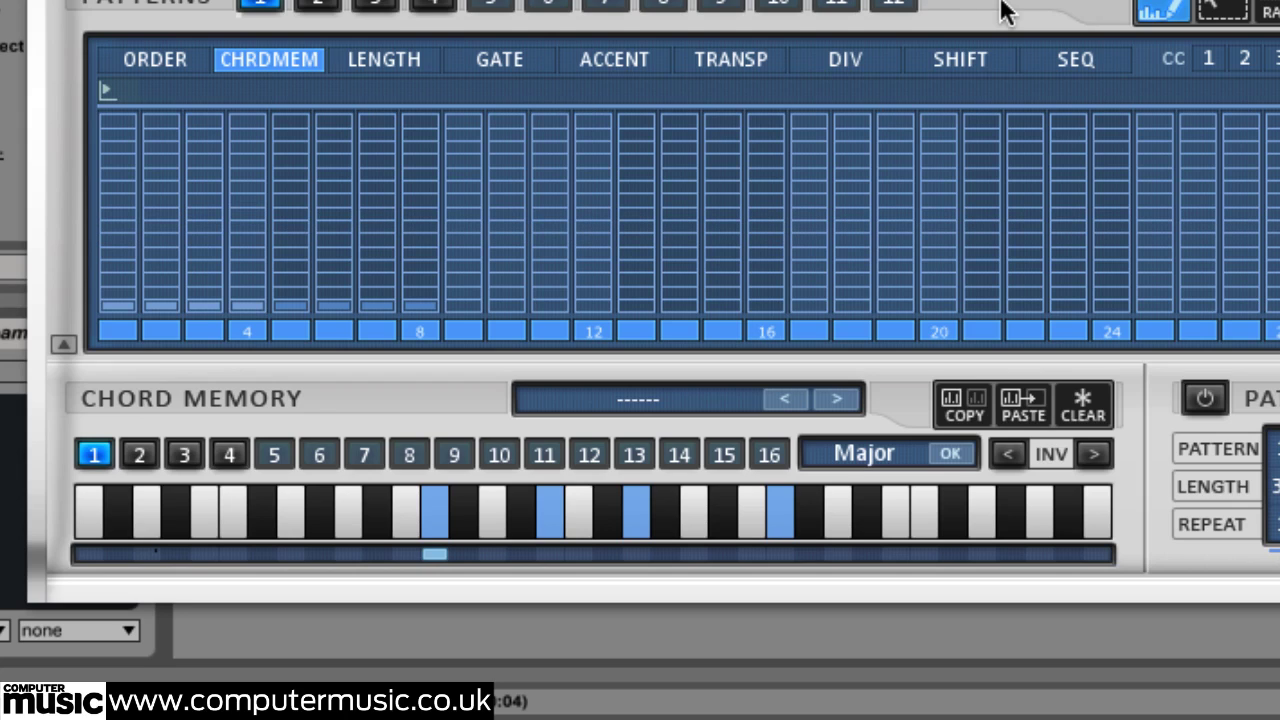
- Fill chord memory slot 2 with a Minor 9 chord and assign chord 2 to steps 9 to 16 of the ChrdMem lane
{"action": "left_click", "coordinate": [140, 455]}
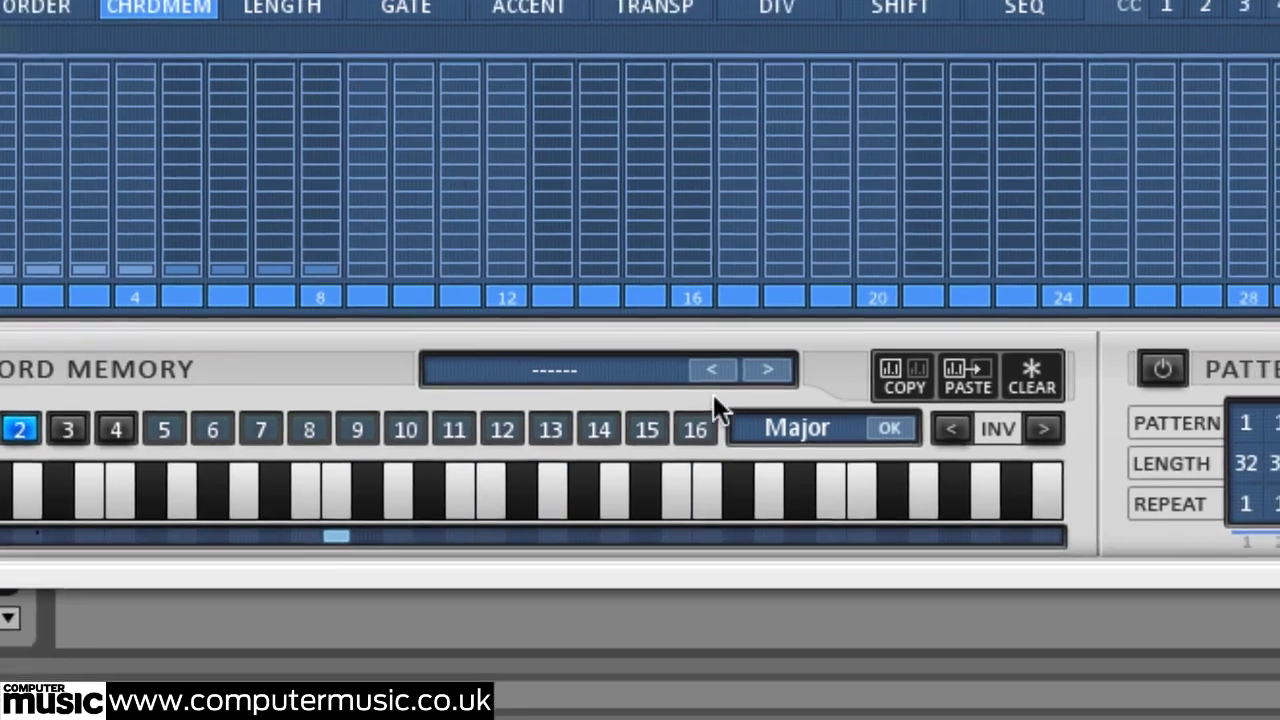
{"action": "left_click", "coordinate": [864, 455]}
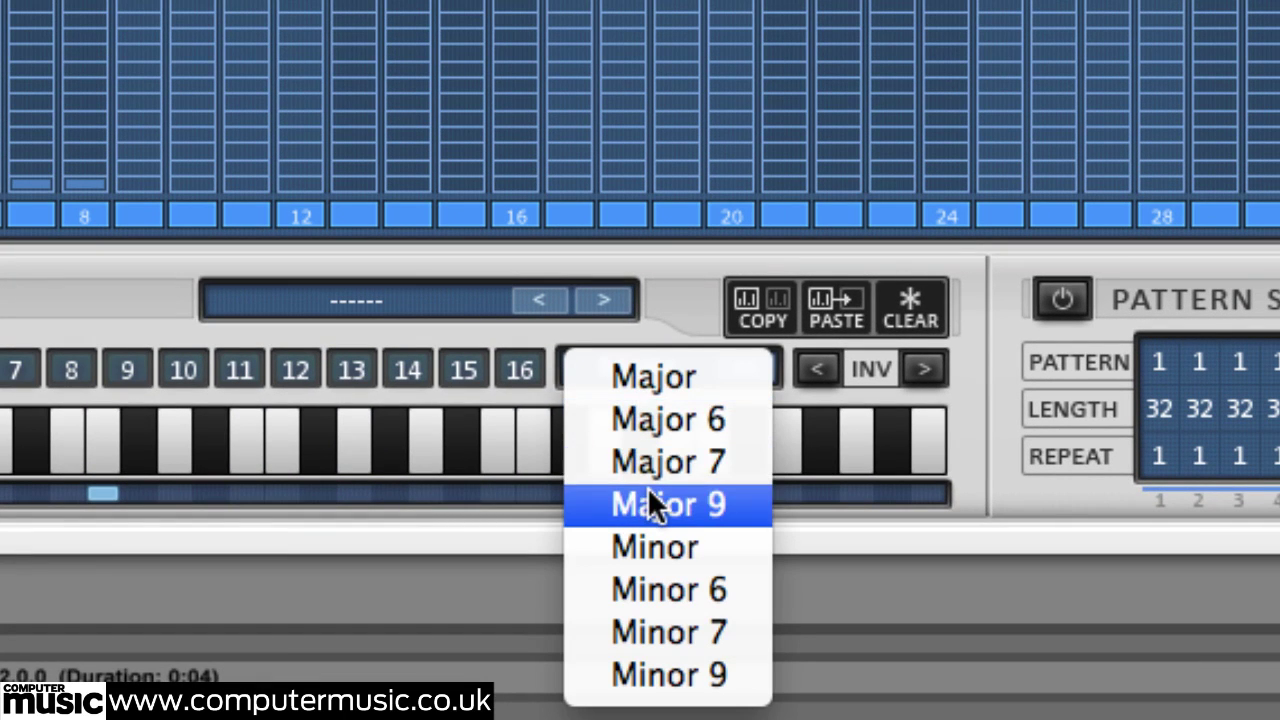
{"action": "left_click", "coordinate": [649, 678]}
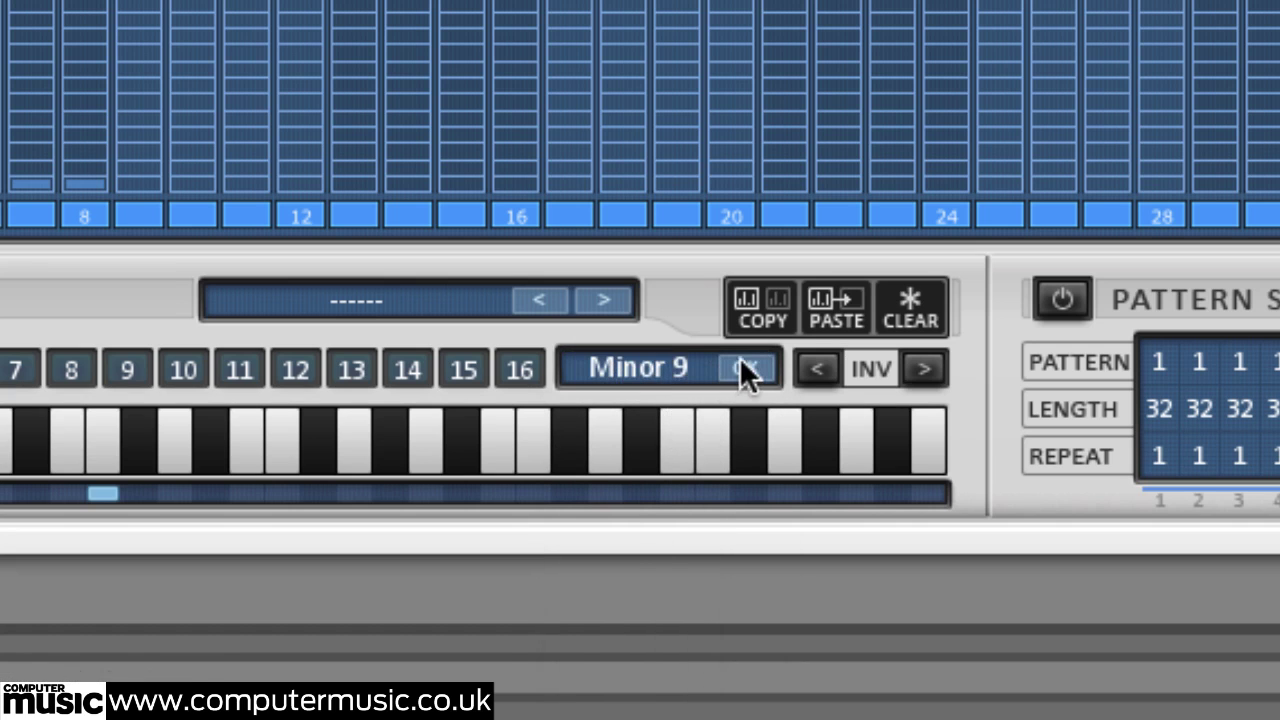
{"action": "left_click", "coordinate": [742, 370]}
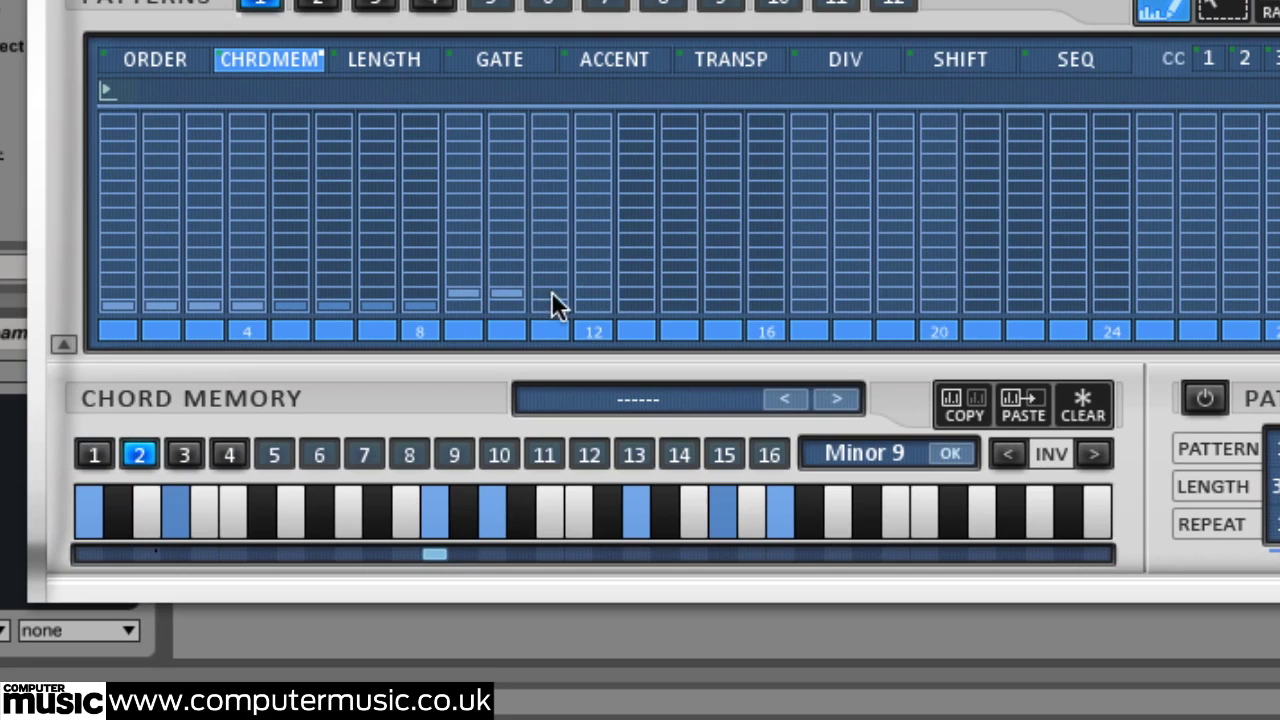
{"action": "left_click_drag", "start_coordinate": [645, 291], "coordinate": [758, 289]}
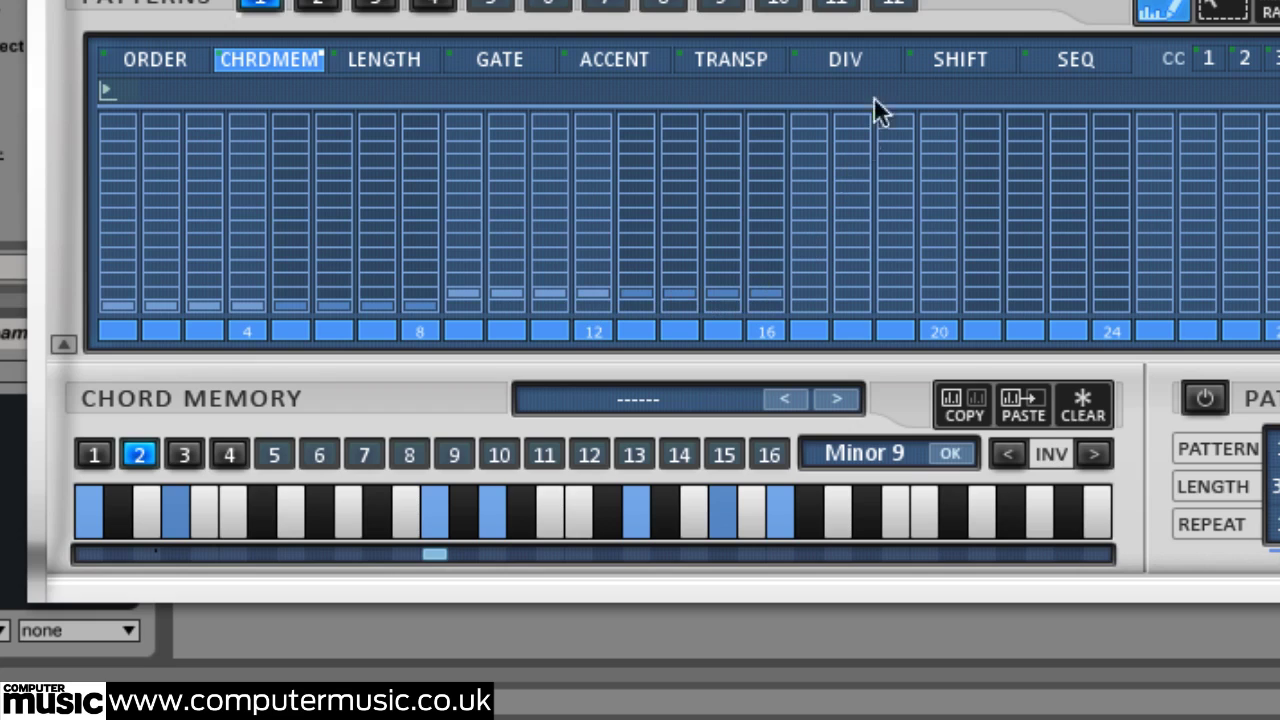
- Move the chord in memory slot 2 up by two inversions and stop playback after auditioning it
{"action": "left_click", "coordinate": [1097, 455]}
{"action": "left_click", "coordinate": [1097, 455]}
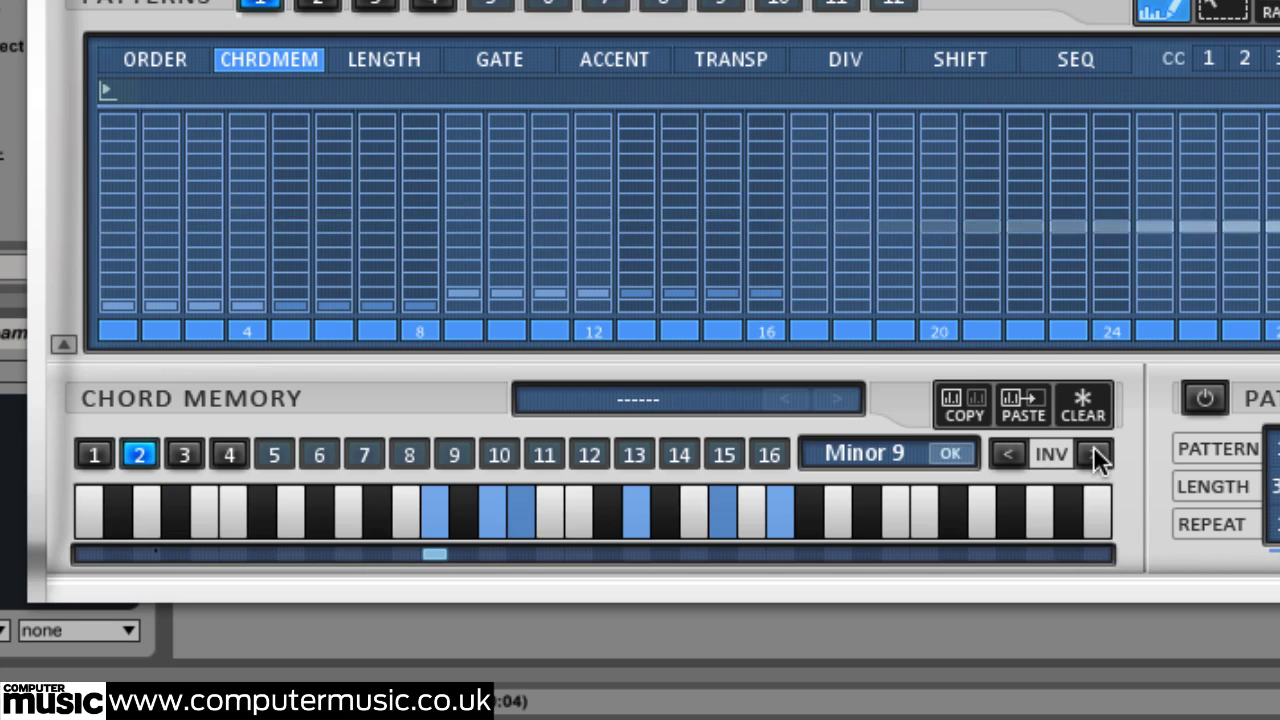
{"action": "key", "text": "space"}
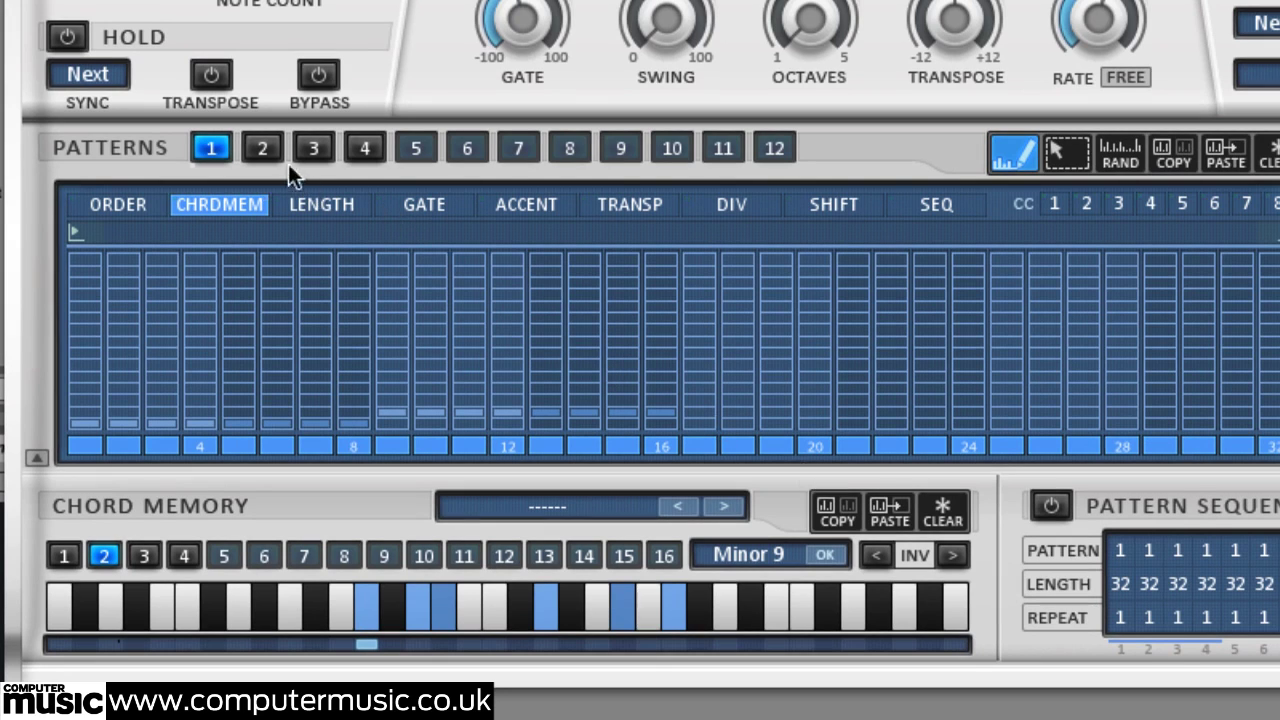
- Select pattern 2 and switch on the Pattern Sequencer
{"action": "left_click", "coordinate": [263, 144]}
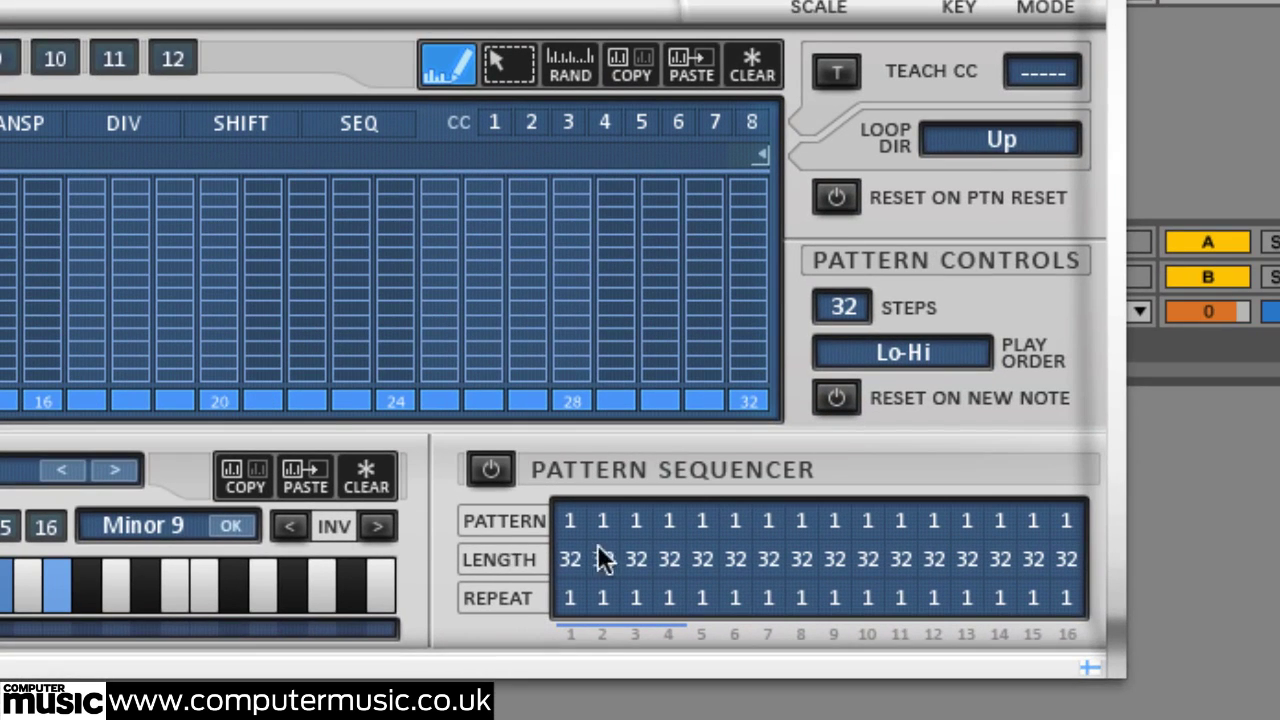
{"action": "left_click", "coordinate": [494, 466]}
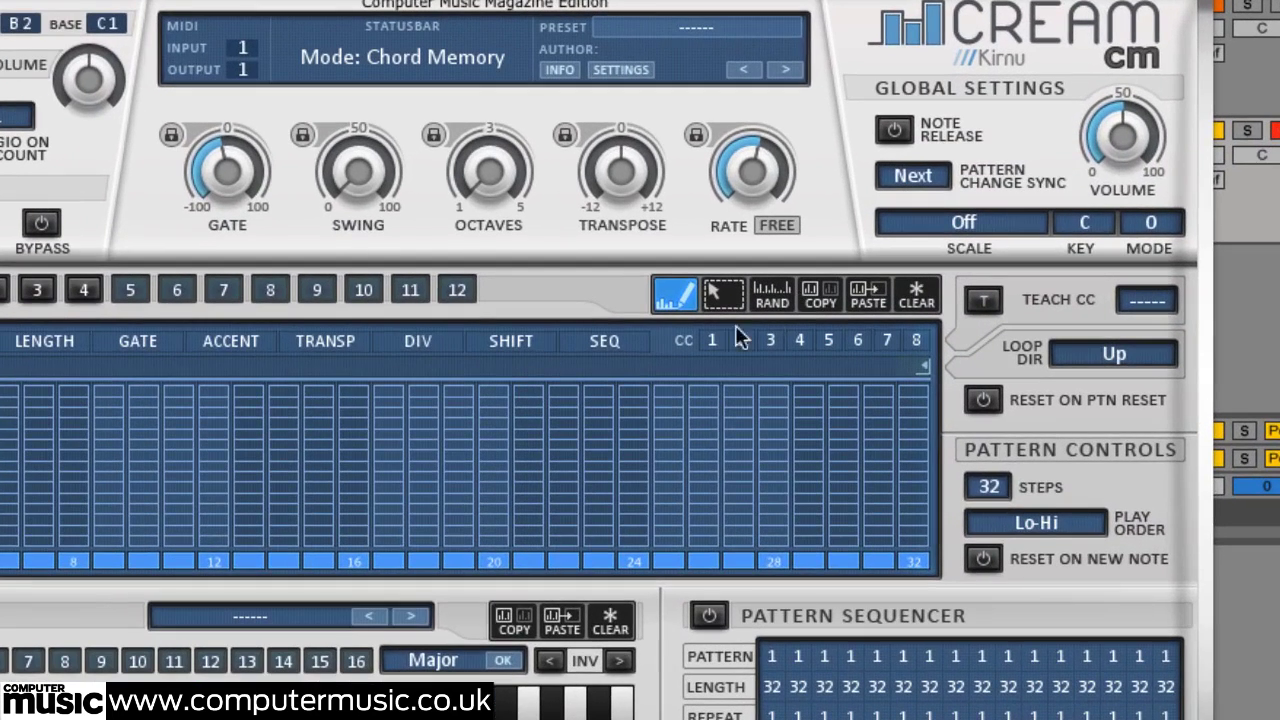
- Show CC lane 1, set its Teach CC number to 127 and turn CC teaching on
{"action": "left_click", "coordinate": [826, 347]}
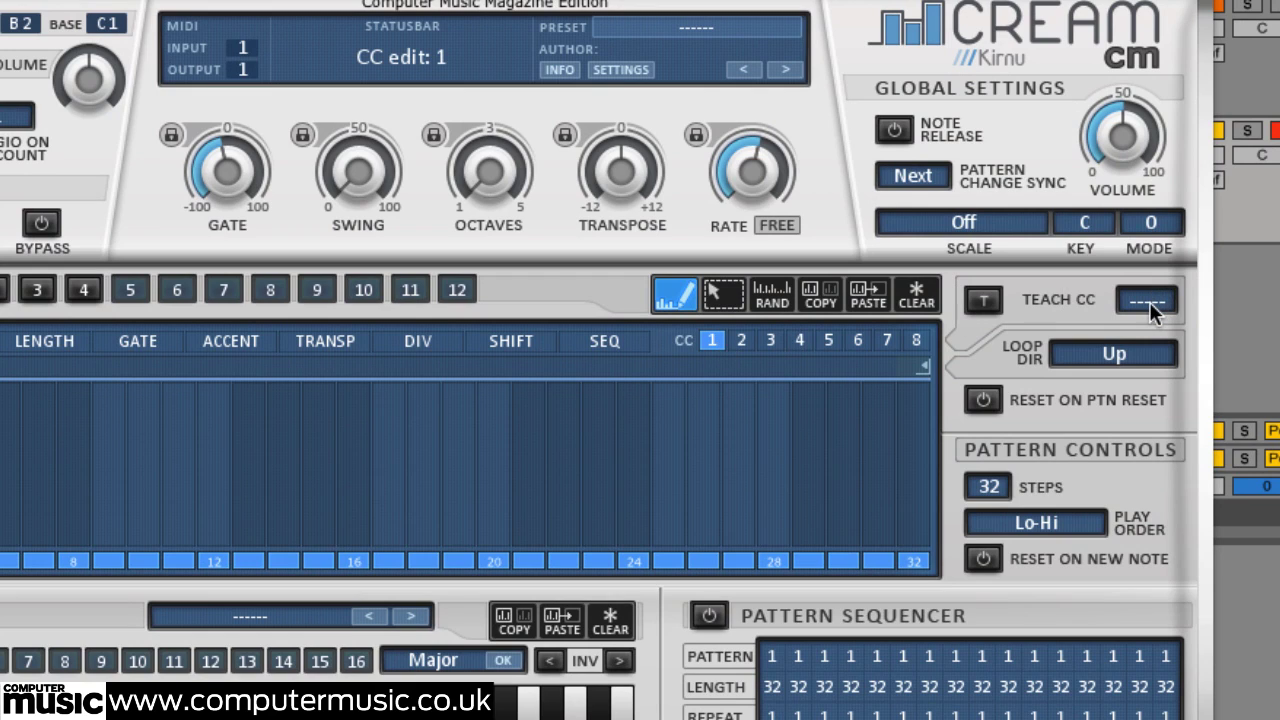
{"action": "left_click_drag", "start_coordinate": [1150, 298], "coordinate": [1145, 50]}
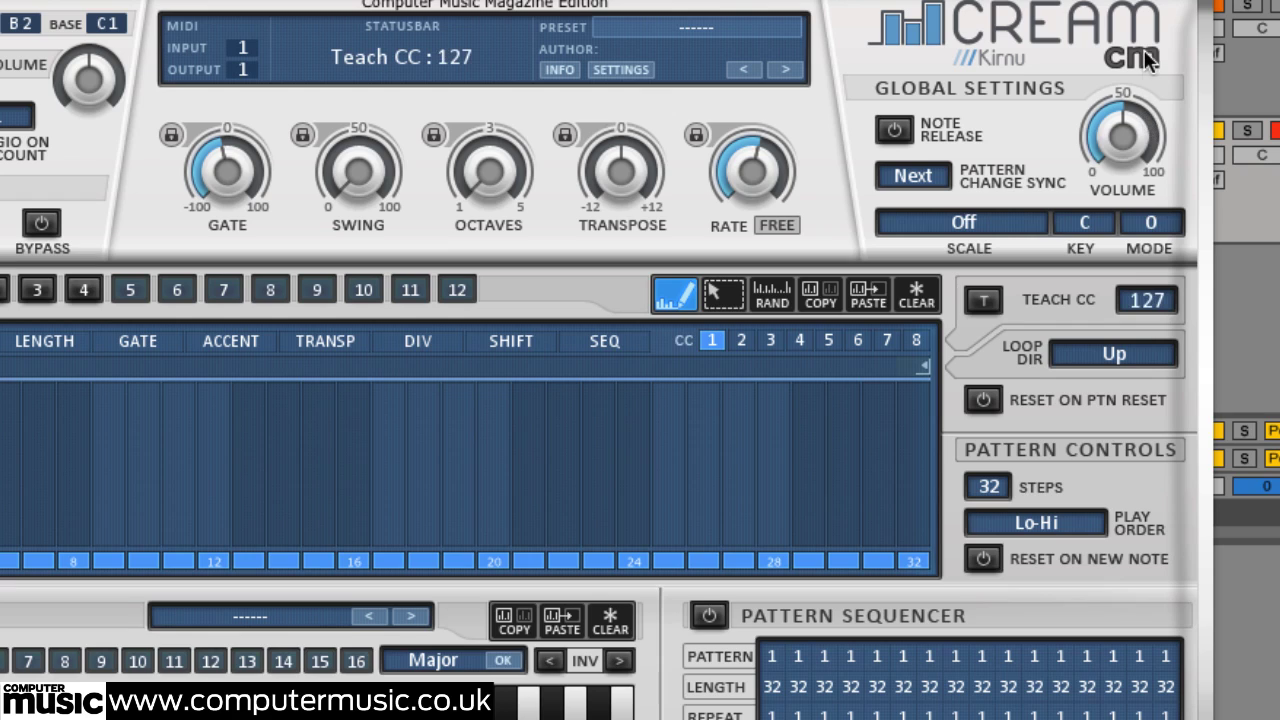
{"action": "left_click", "coordinate": [983, 299]}
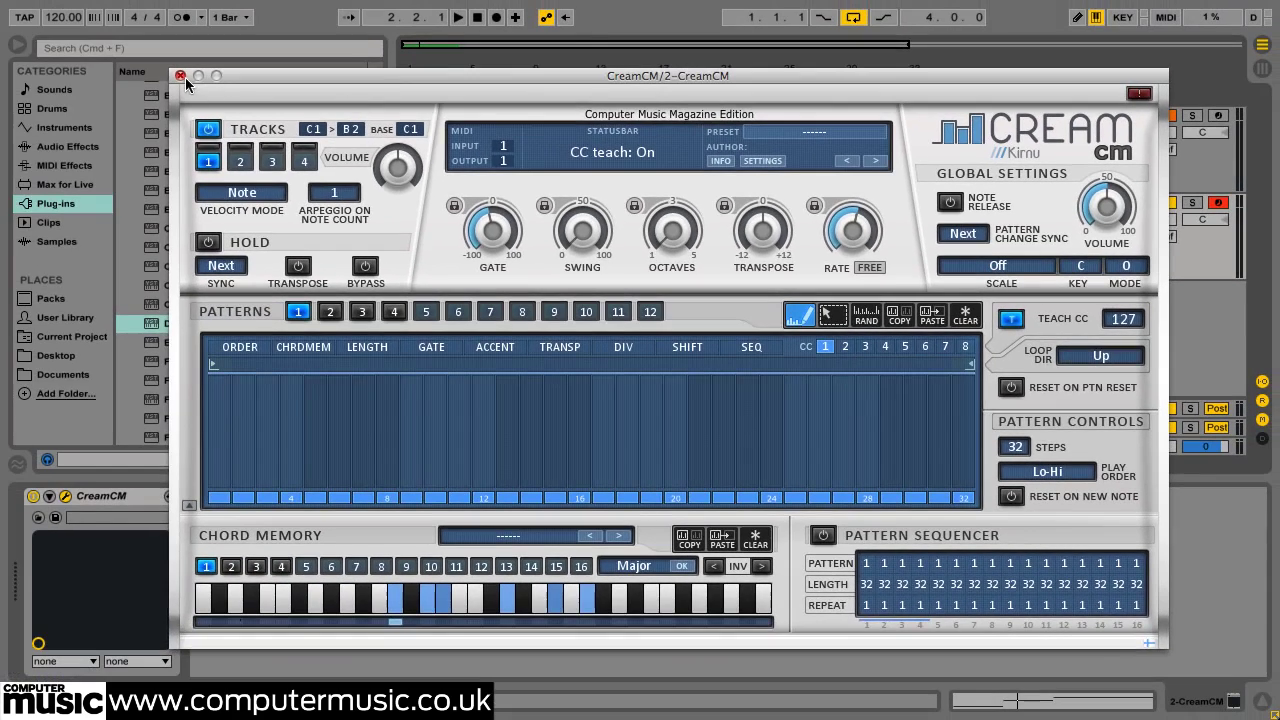
- Open the DuneCM editor in place of CreamCM's, make its filter Cutoff learn the taught MIDI controller and close it
{"action": "left_click", "coordinate": [181, 77]}
{"action": "left_click", "coordinate": [1003, 118]}
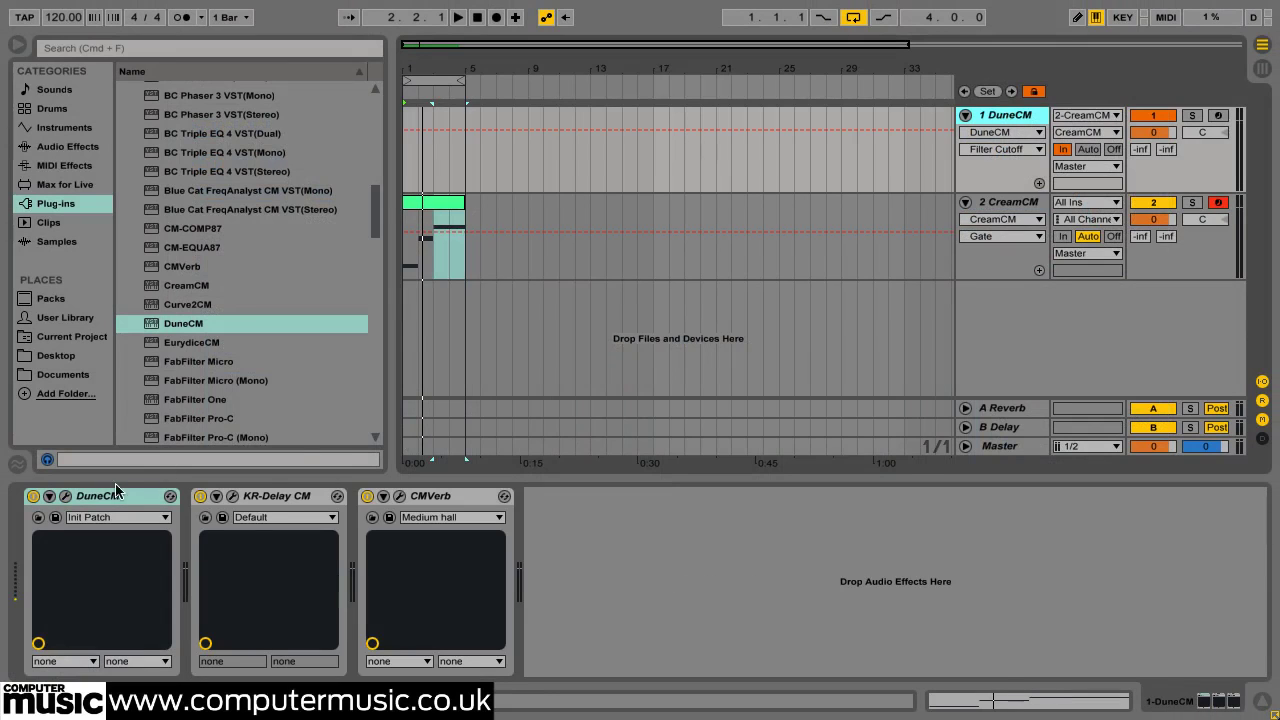
{"action": "left_click", "coordinate": [66, 498]}
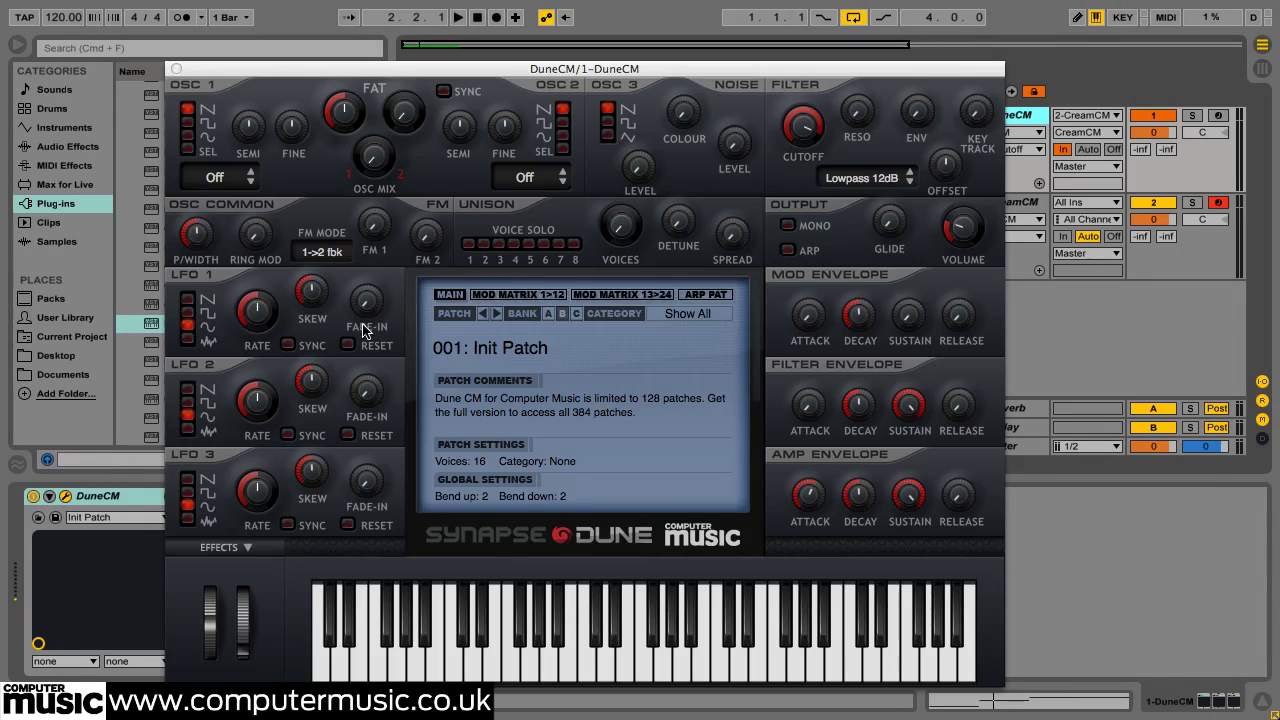
{"action": "right_click", "coordinate": [812, 128]}
{"action": "left_click", "coordinate": [828, 158]}
{"action": "left_click", "coordinate": [177, 69]}
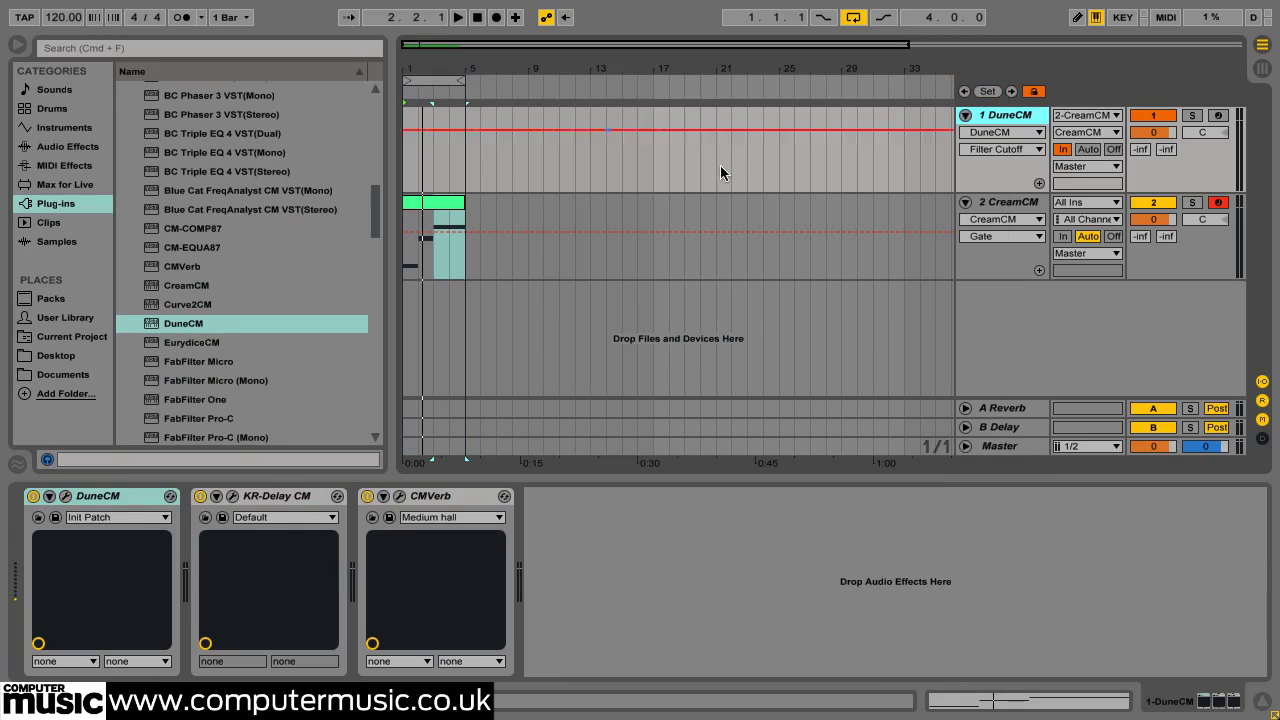
- Reopen the CreamCM editor, turn CC teaching off and draw a wavy modulation curve across steps 1 to 29 of CC lane 1
{"action": "left_click", "coordinate": [991, 205]}
{"action": "left_click", "coordinate": [66, 496]}
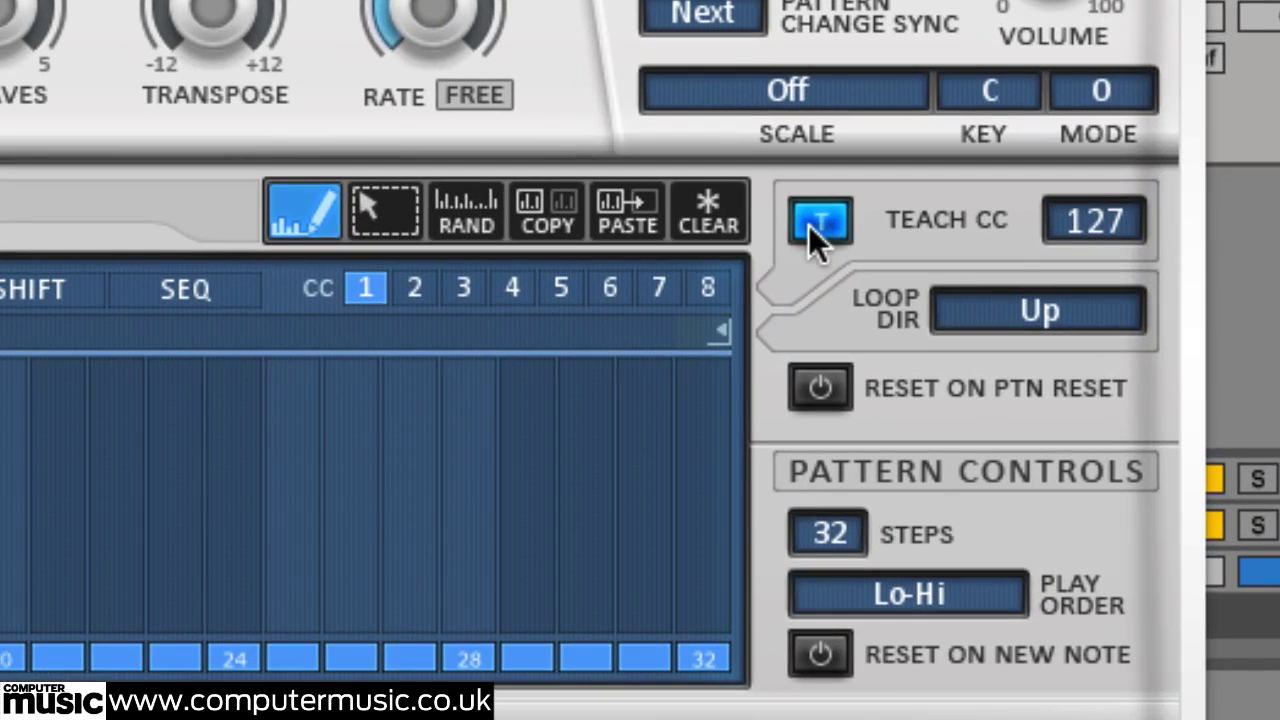
{"action": "left_click", "coordinate": [1077, 301]}
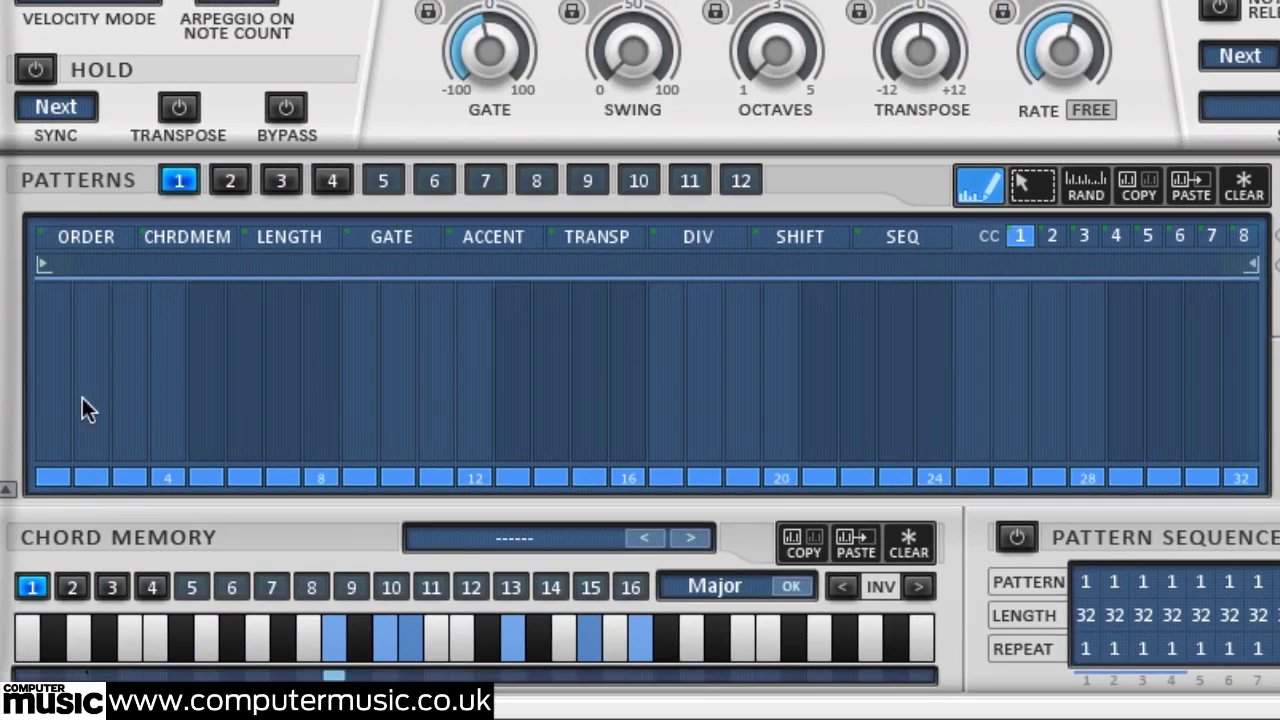
{"action": "mouse_move", "coordinate": [70, 400]}
{"action": "left_mouse_down"}
{"action": "mouse_move", "coordinate": [259, 437]}
{"action": "mouse_move", "coordinate": [446, 342]}
{"action": "mouse_move", "coordinate": [794, 290]}
{"action": "mouse_move", "coordinate": [1144, 399]}
{"action": "left_mouse_up"}
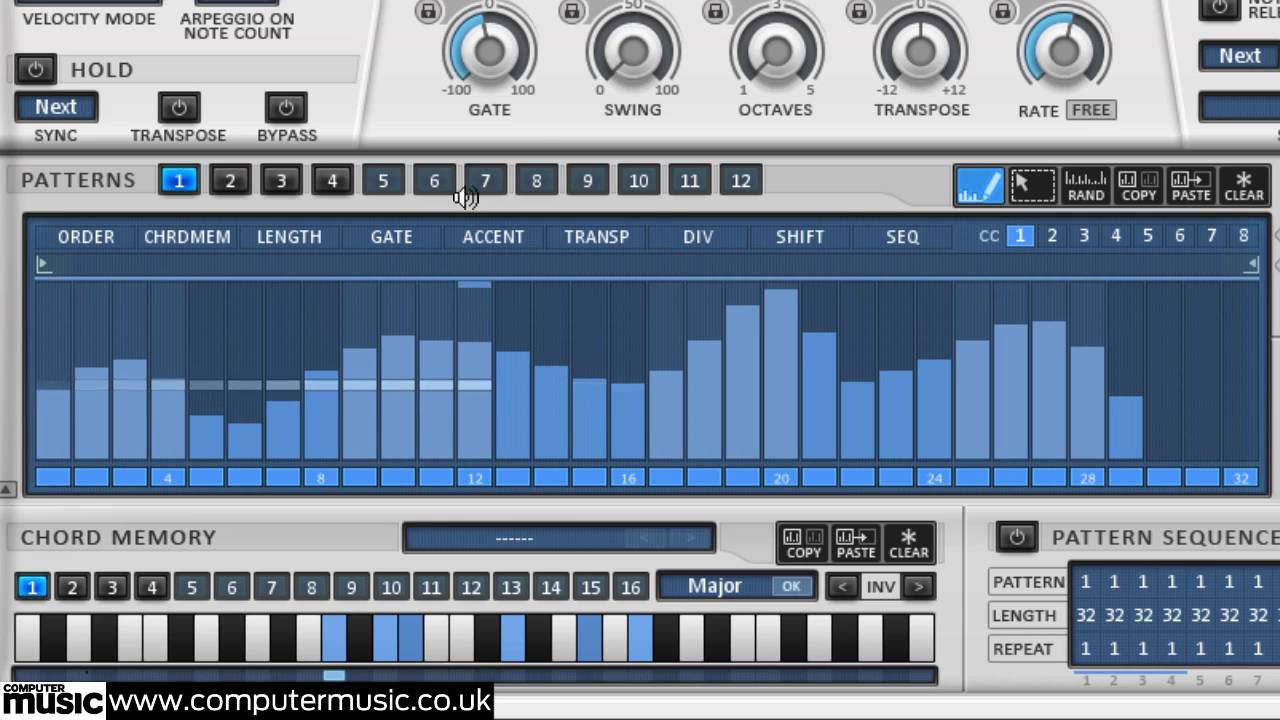
{"action": "mouse_move", "coordinate": [343, 376]}
{"action": "left_mouse_down"}
{"action": "mouse_move", "coordinate": [371, 320]}
{"action": "mouse_move", "coordinate": [491, 326]}
{"action": "mouse_move", "coordinate": [554, 406]}
{"action": "mouse_move", "coordinate": [619, 412]}
{"action": "left_mouse_up"}
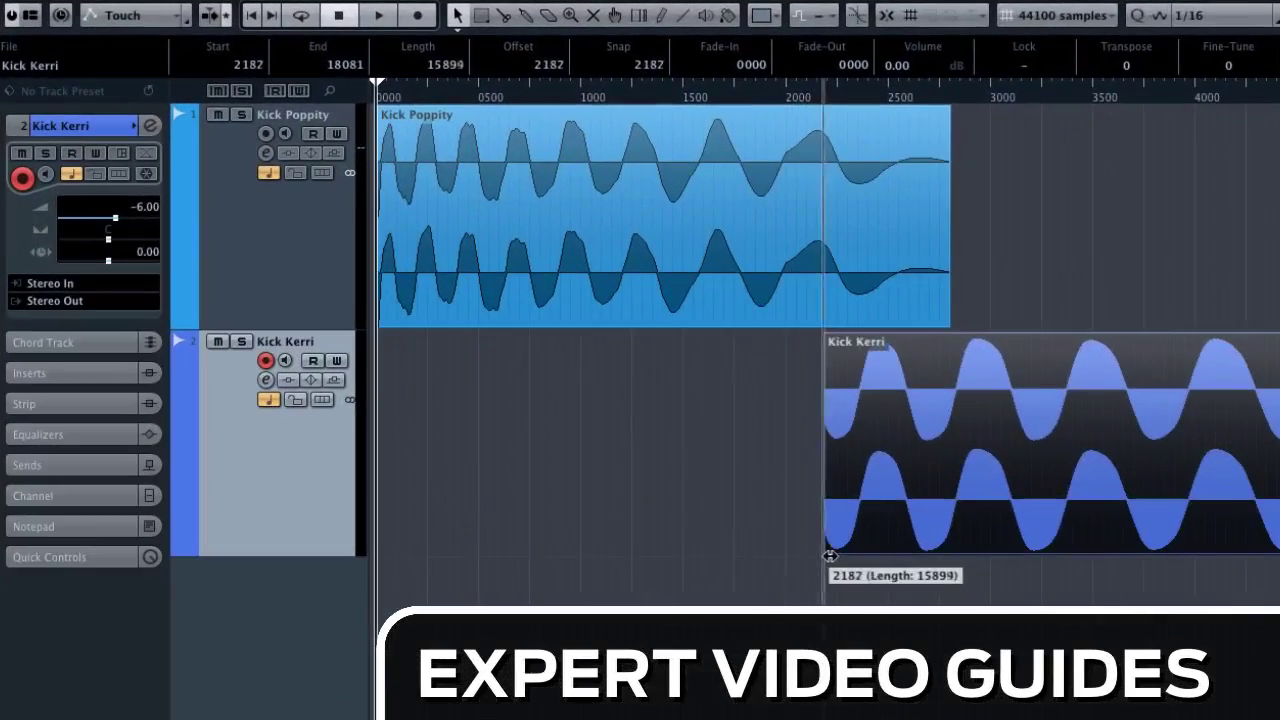
{"action": "left_click_drag", "start_coordinate": [835, 338], "coordinate": [929, 340]}
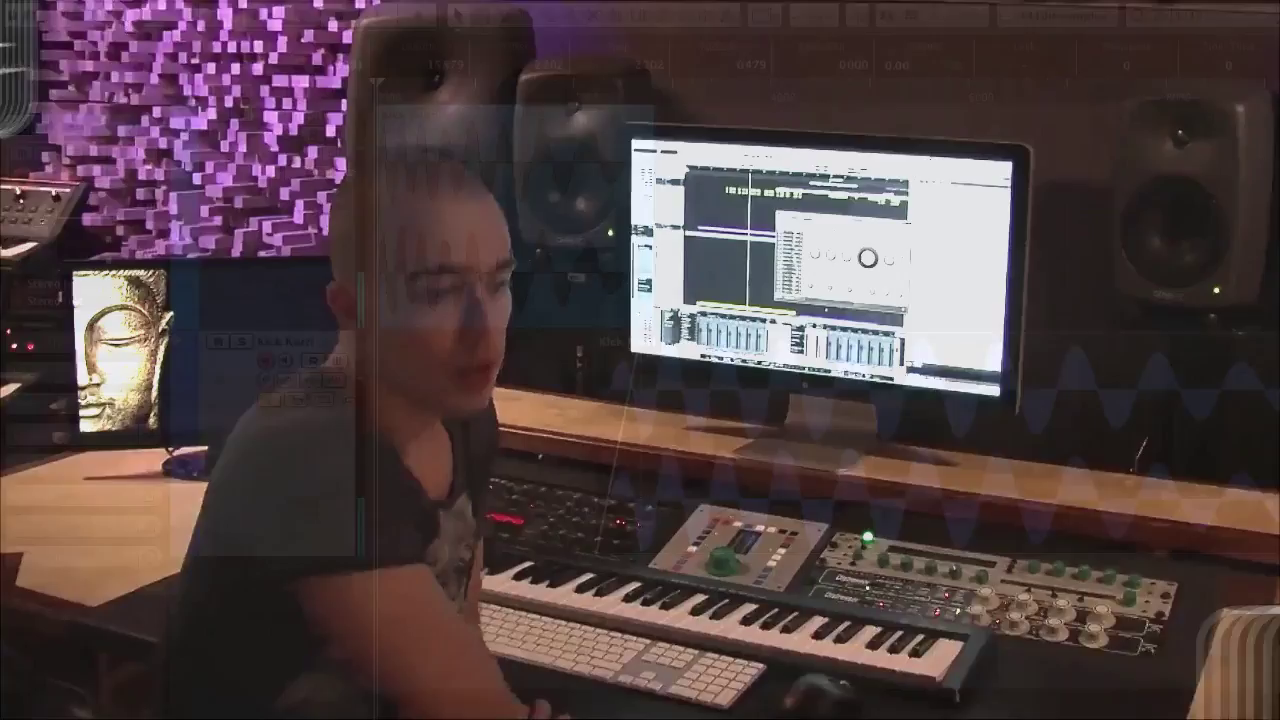